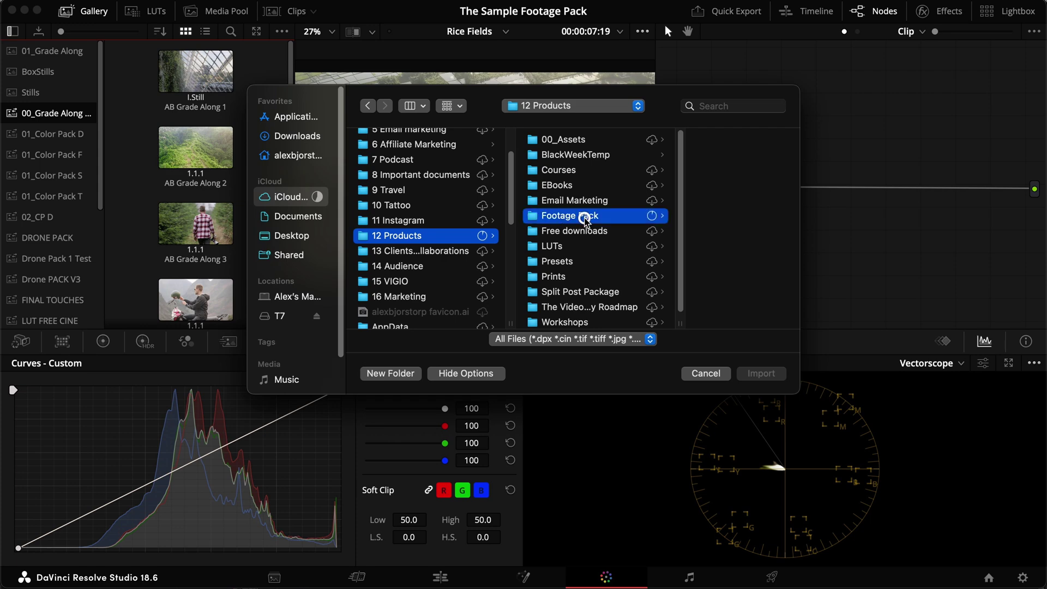
left_click(685, 156)
scroll(709, 246, "down", 2)
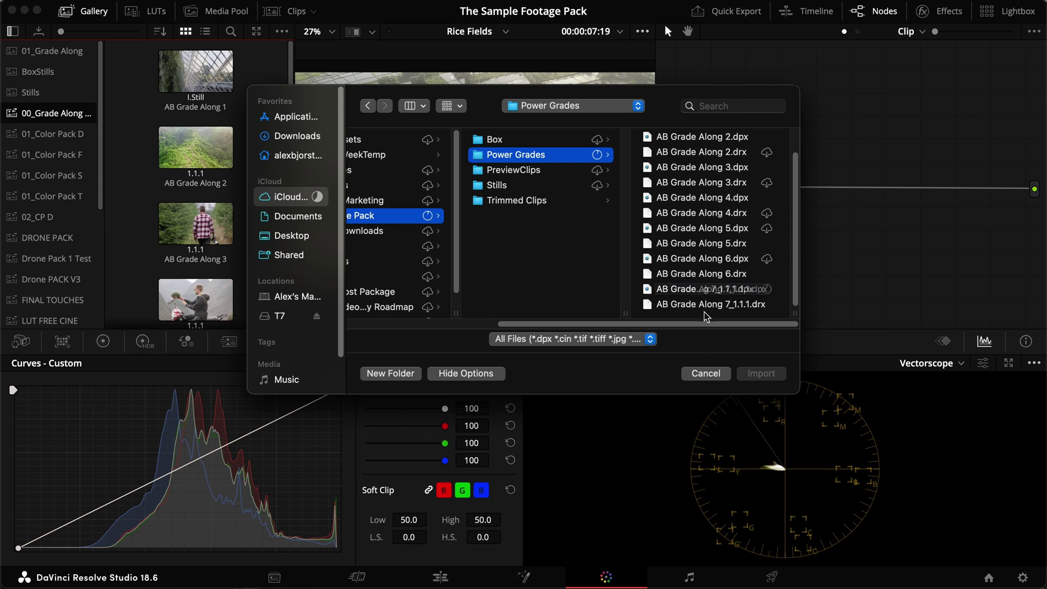
left_click(725, 371)
Step: Apply the grade from the AB Grade Along 7 still to the Rice Fields clip and close the Gallery
scroll(150, 223, "down", 5)
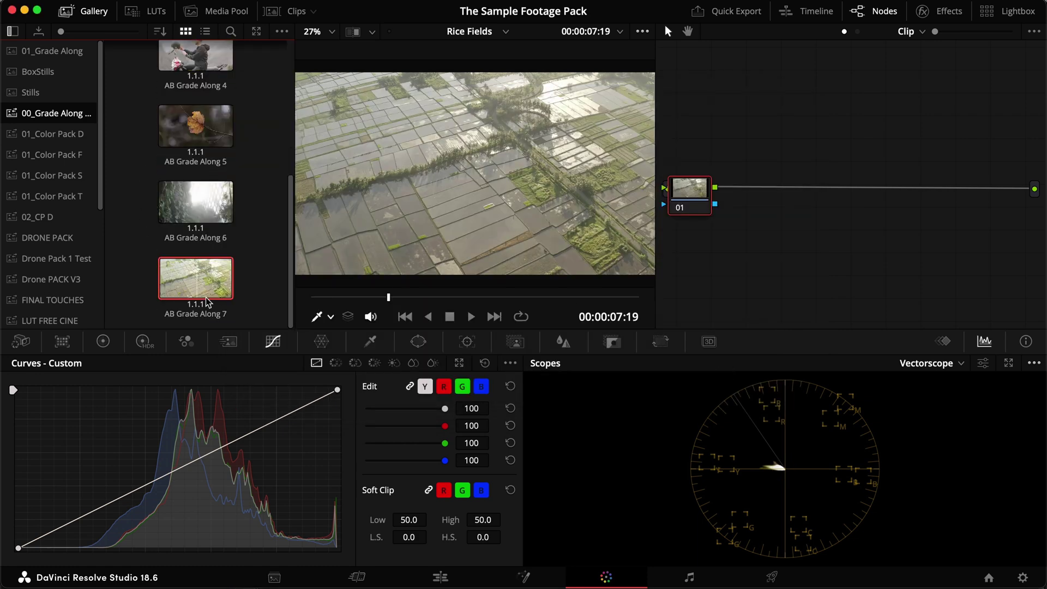
right_click(193, 286)
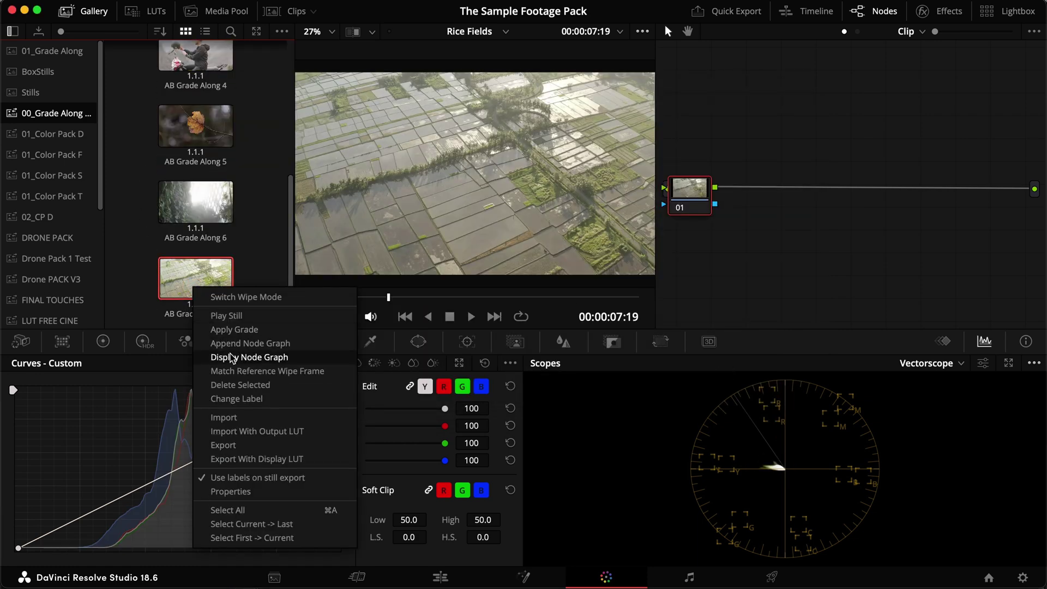
left_click(233, 329)
left_click(74, 18)
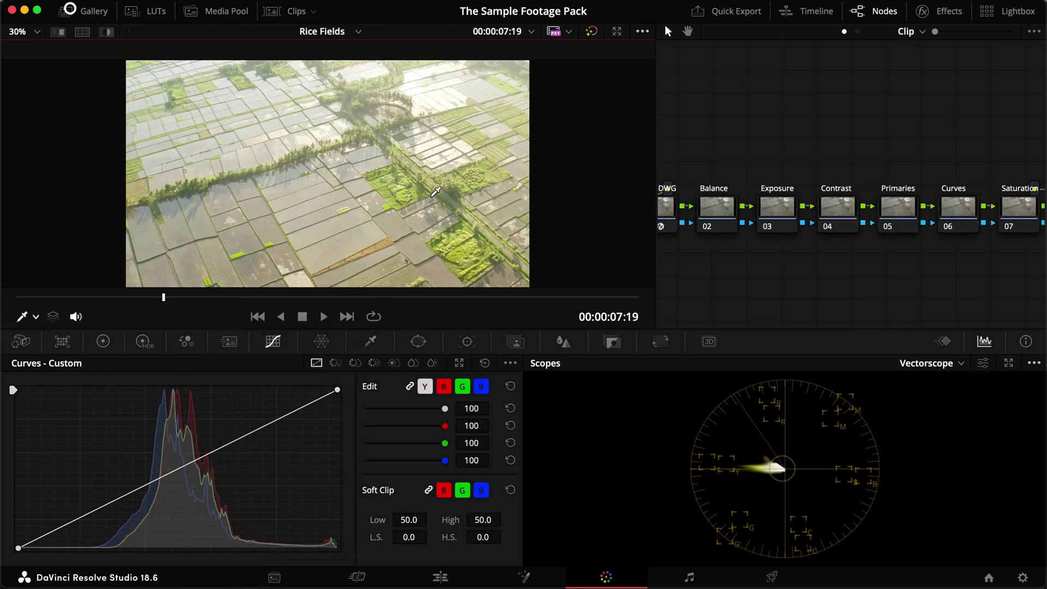
Step: Widen the node editor so the whole graph fits, and move all nodes slightly upward together
left_click_drag(658, 272, 401, 262)
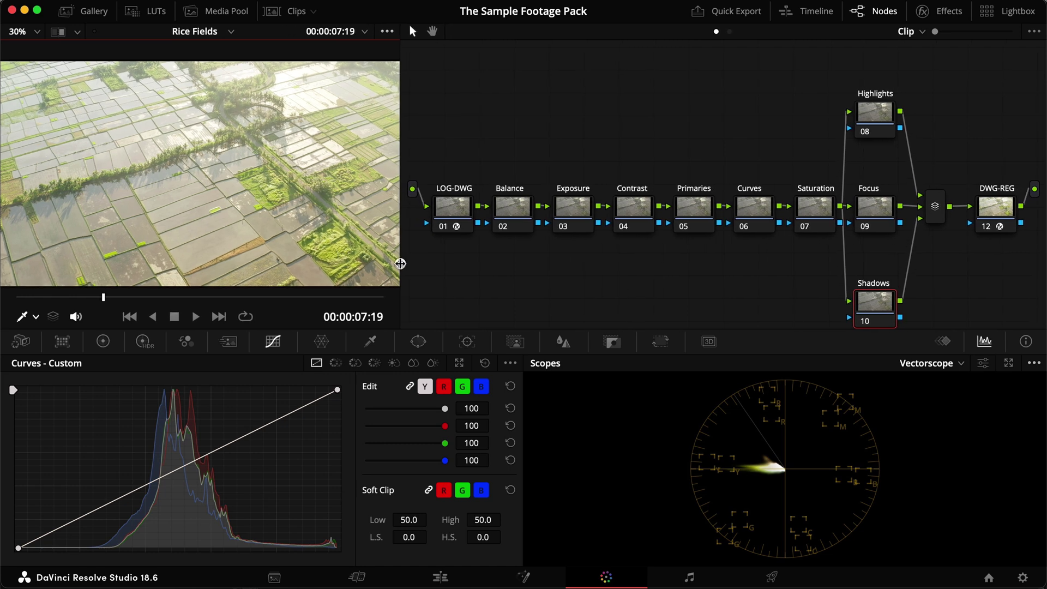
left_click_drag(452, 81, 1006, 321)
left_click_drag(877, 307, 877, 289)
left_click(791, 268)
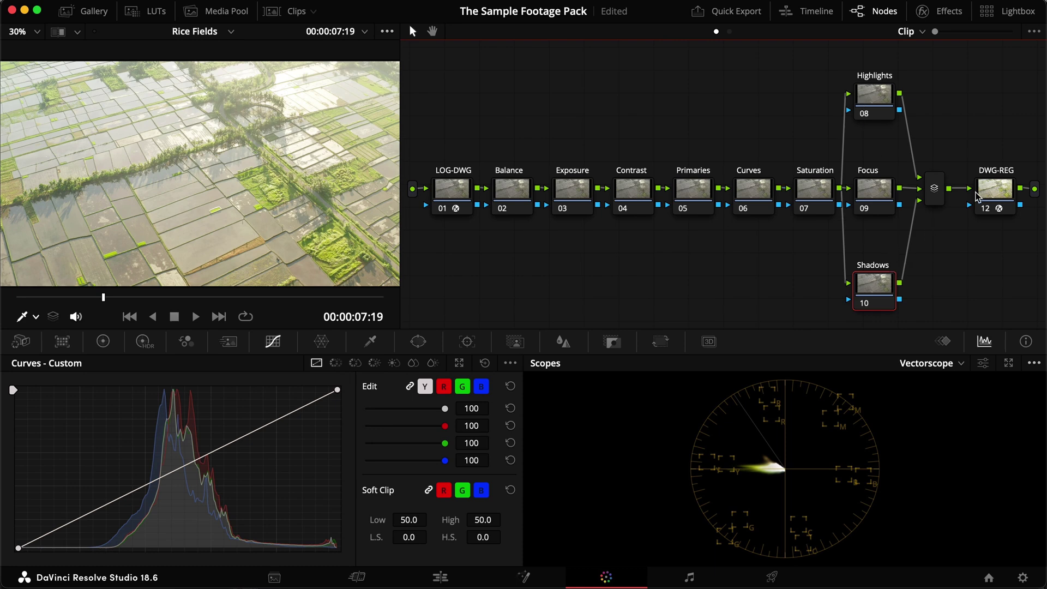
Step: Review the Color Space Transform settings of the LOG-DWG and DWG-REG nodes
left_click(458, 191)
left_click(939, 11)
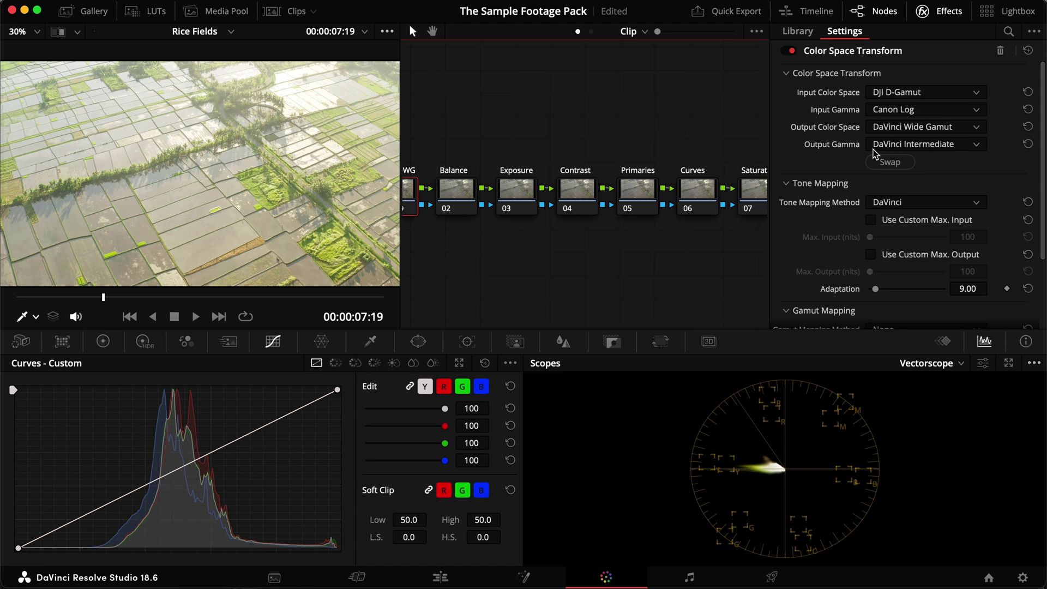
left_click(935, 19)
left_click(995, 199)
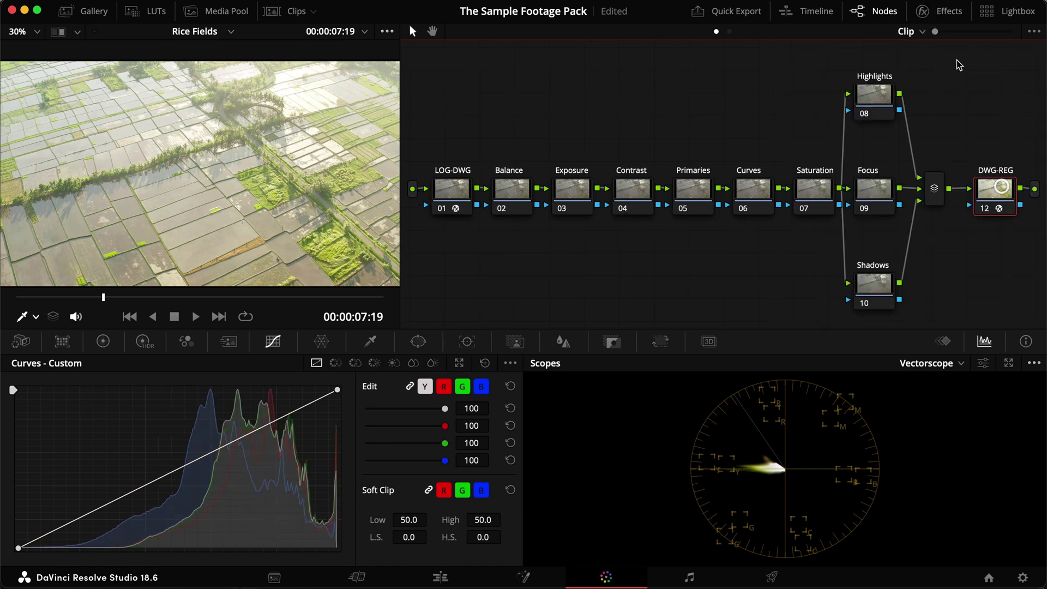
left_click(939, 12)
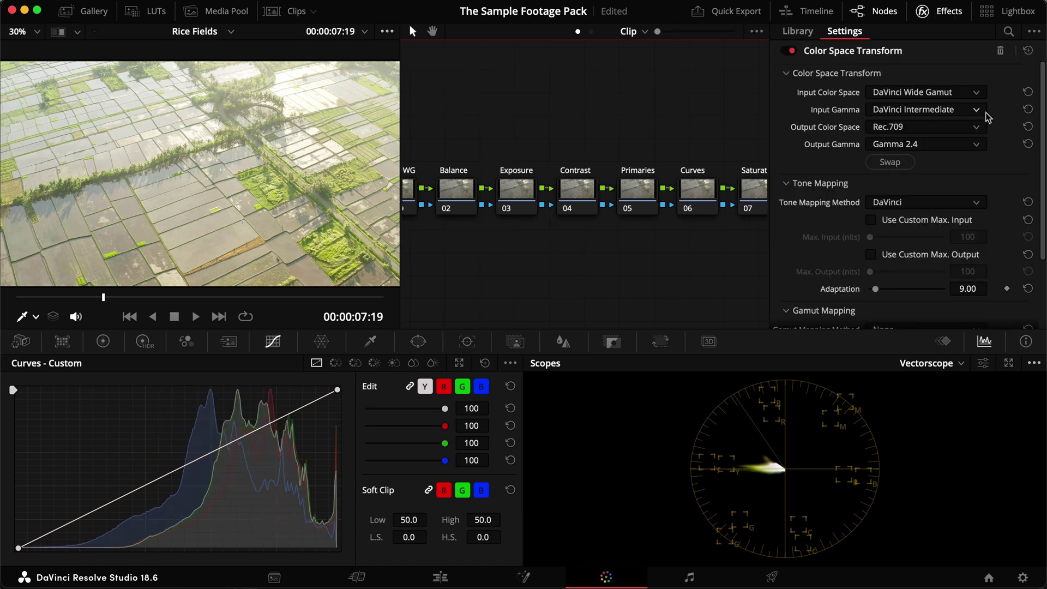
left_click(941, 12)
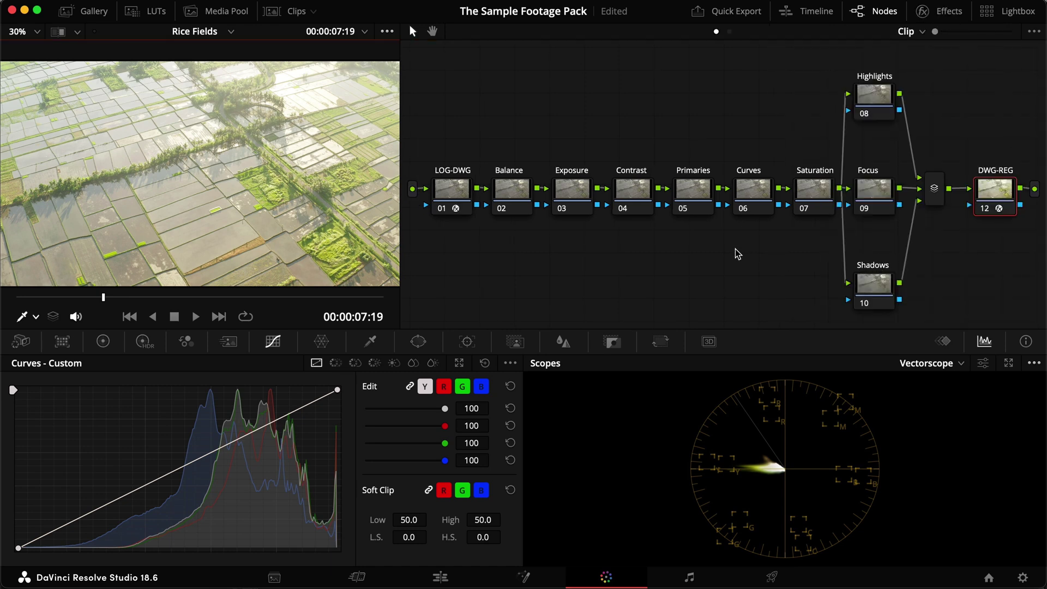
Step: Select the Contrast node and set the scopes to Waveform
left_click(626, 188)
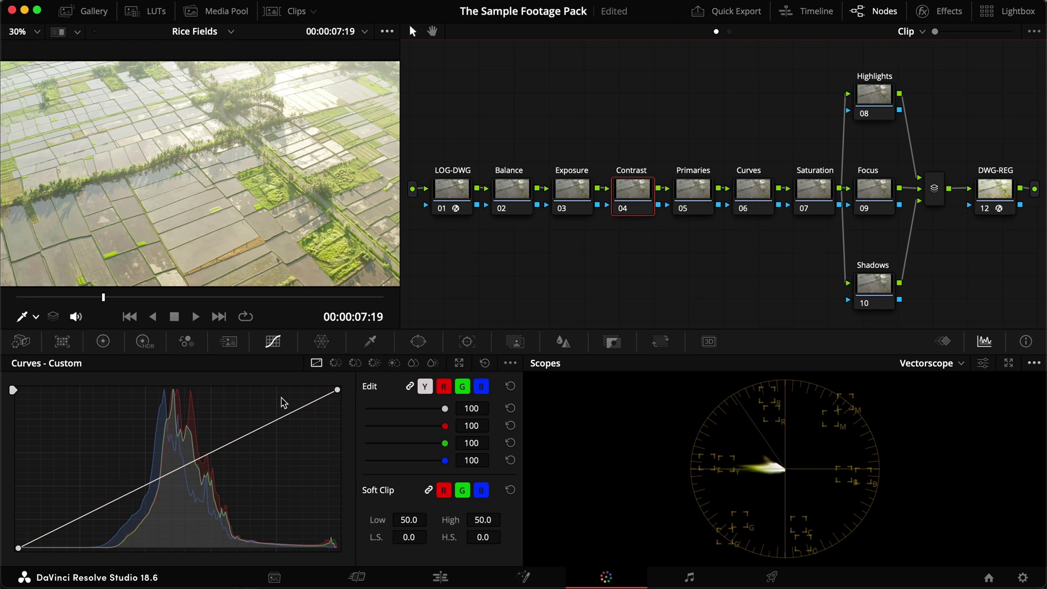
left_click(913, 363)
left_click(910, 398)
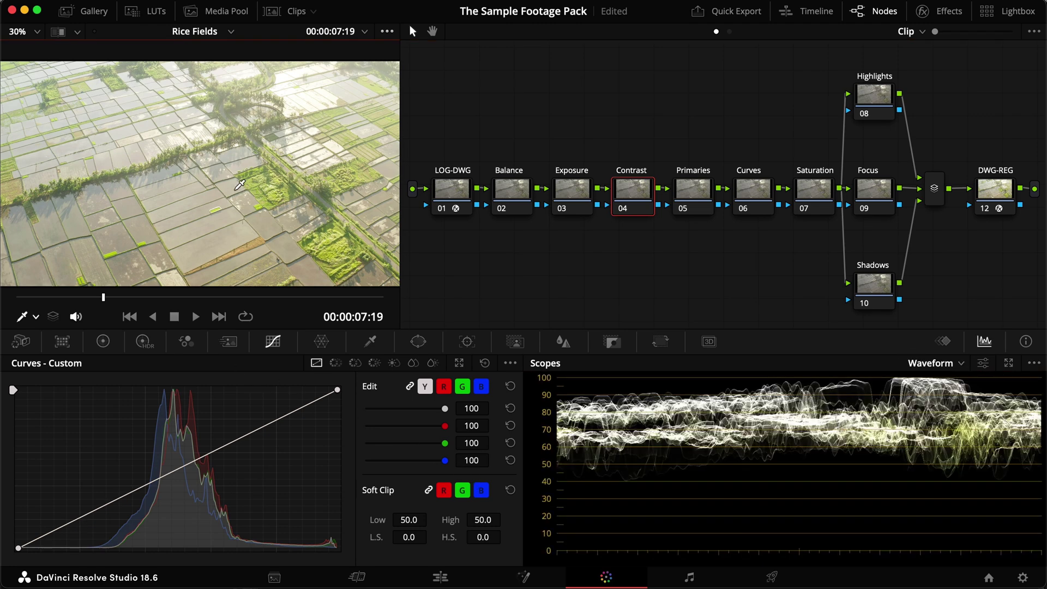
Step: Shape the Contrast node's custom curve into a gentle S with lowered shadows and raised highlights, and save the project
mouse_move(81, 541)
left_mouse_down()
mouse_move(79, 520)
mouse_move(80, 534)
left_mouse_up()
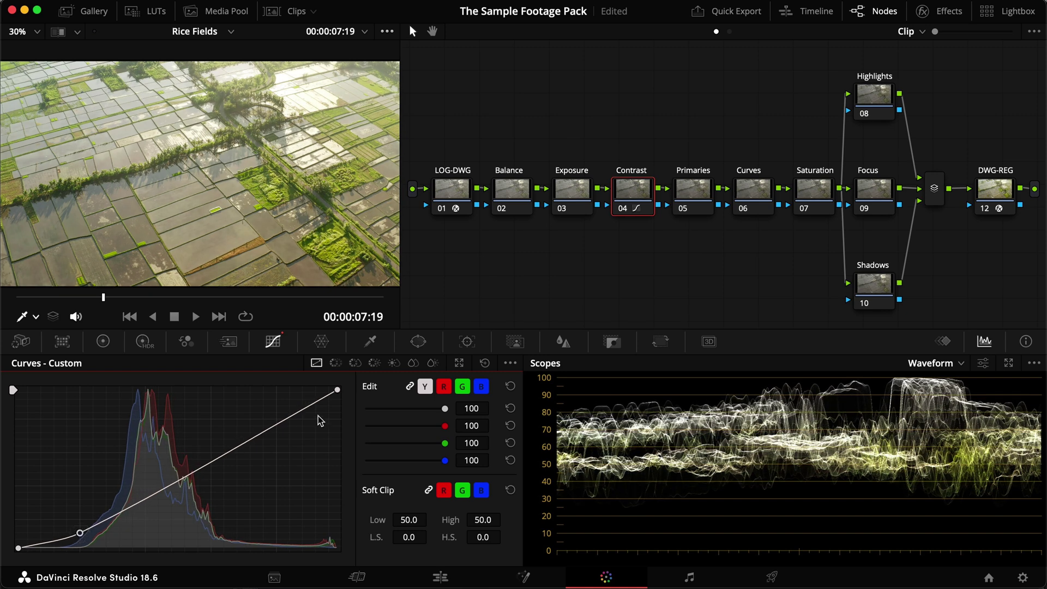
left_click_drag(277, 423, 277, 412)
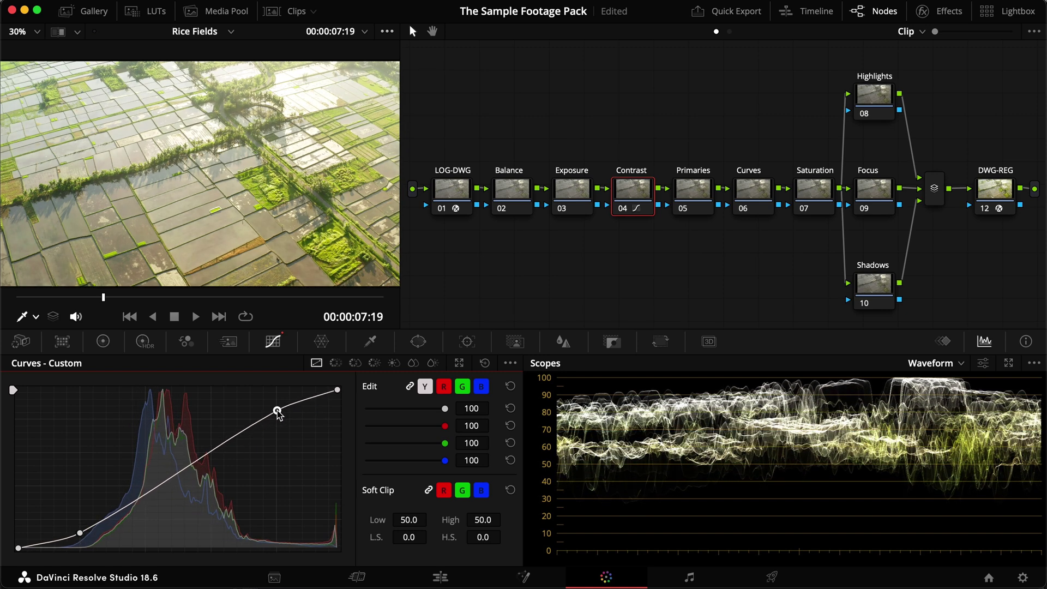
key("super+d")
key("super+d")
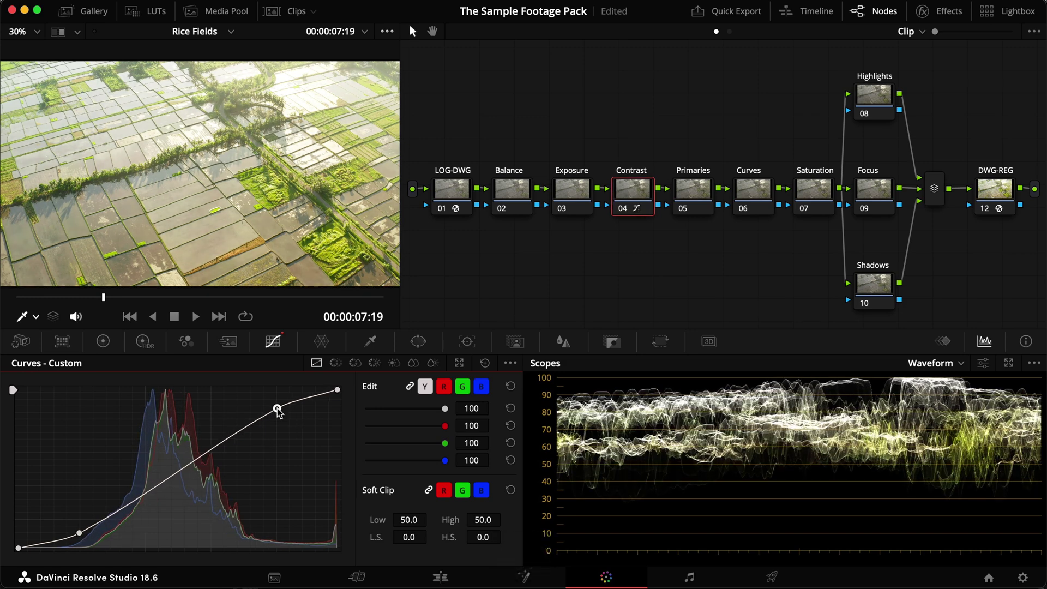
left_click_drag(82, 533, 80, 536)
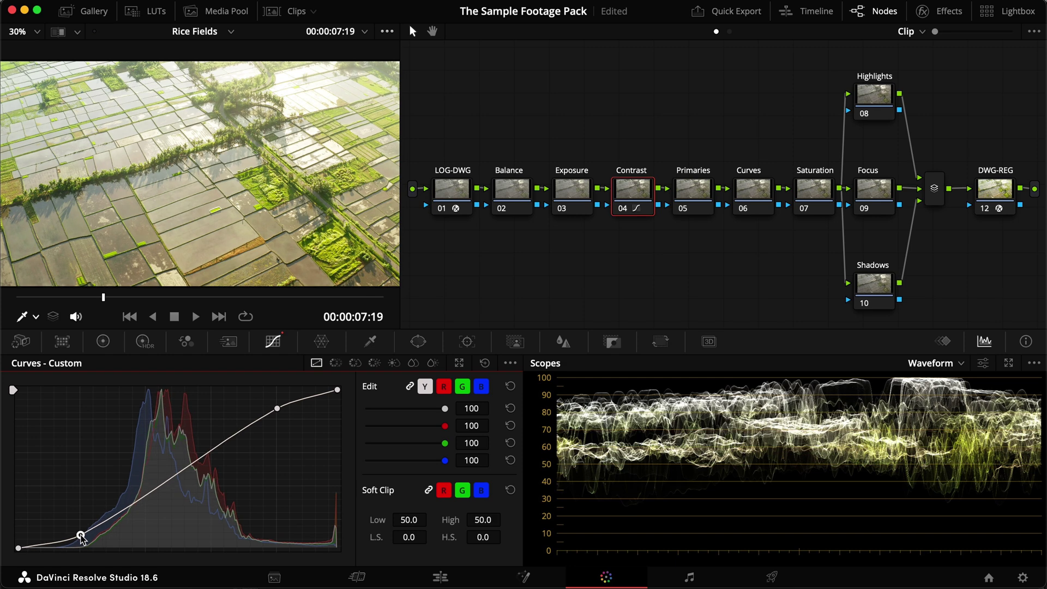
key("super+s")
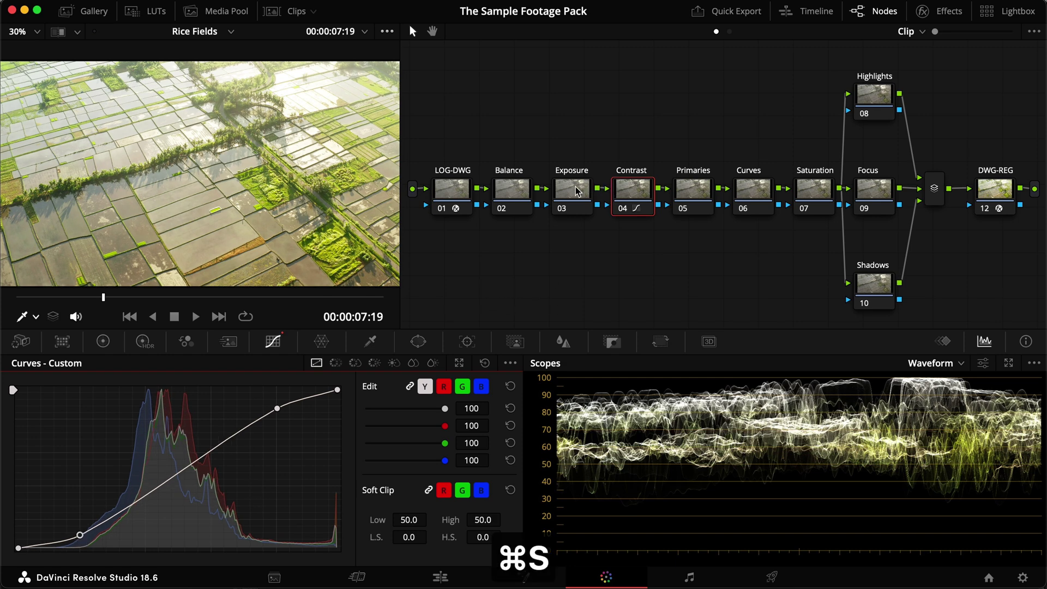
Step: In the Exposure node's primary color wheels, set Offset to 17.90 on all channels, Gain luminance to 0.90 and Lift luminance to 0.03
left_click(578, 193)
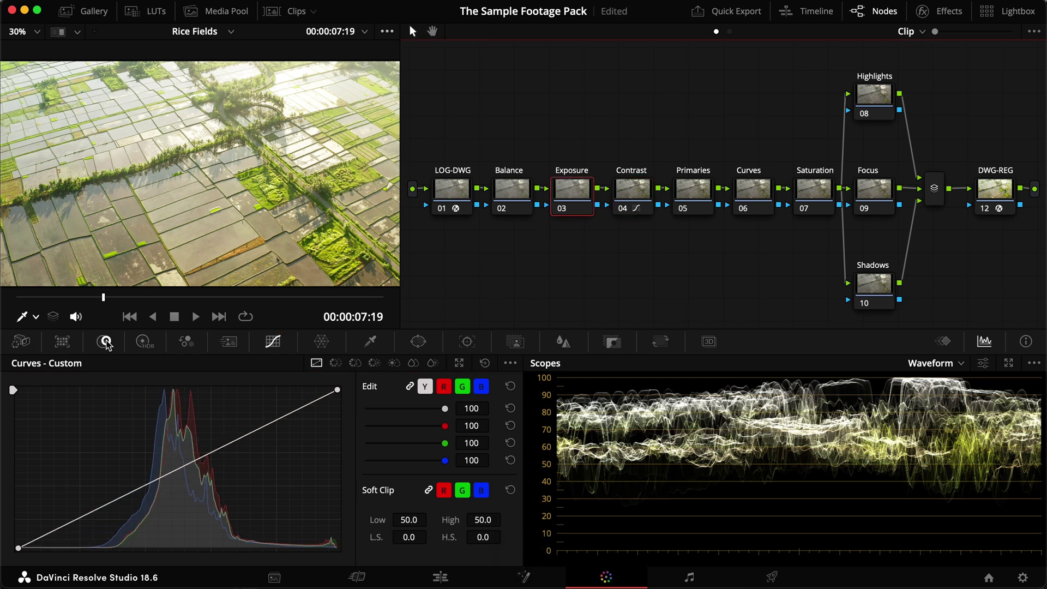
left_click(104, 342)
left_click_drag(456, 529, 172, 503)
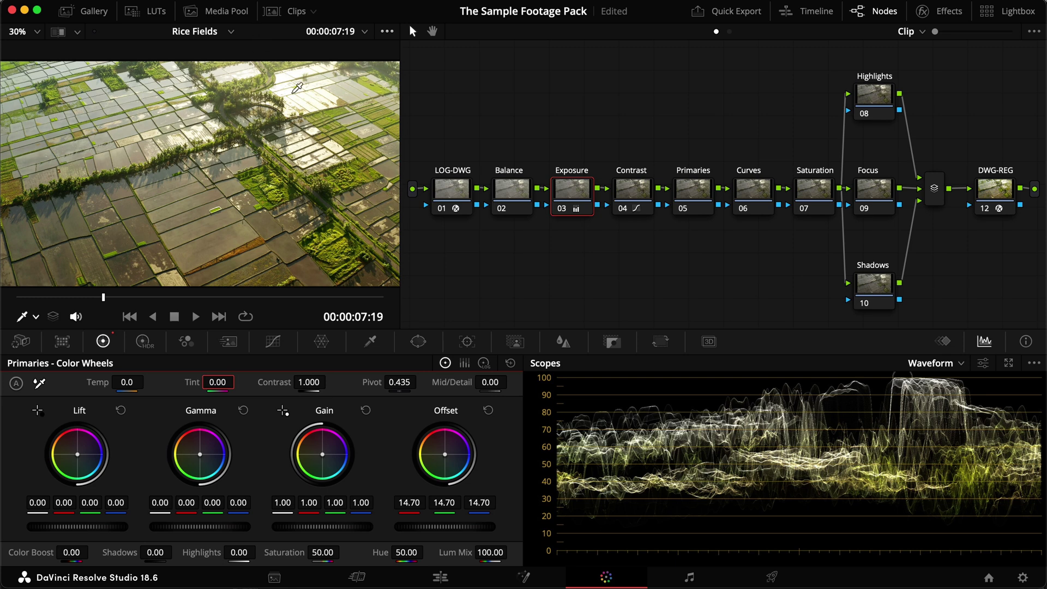
mouse_move(281, 502)
left_mouse_down()
mouse_move(238, 497)
mouse_move(270, 489)
left_mouse_up()
left_click_drag(434, 527, 586, 521)
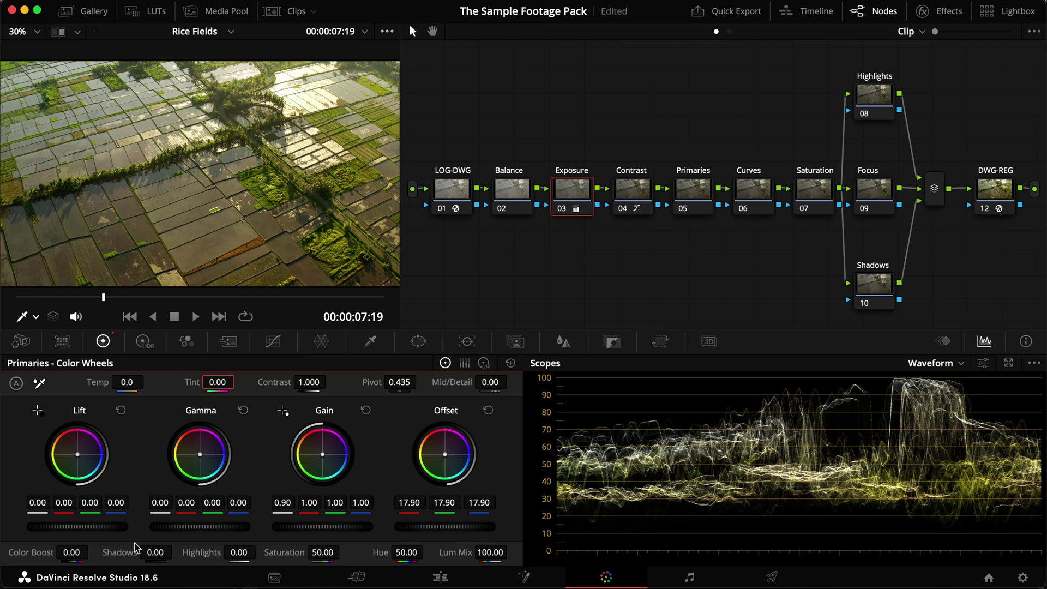
left_click_drag(39, 502, 71, 501)
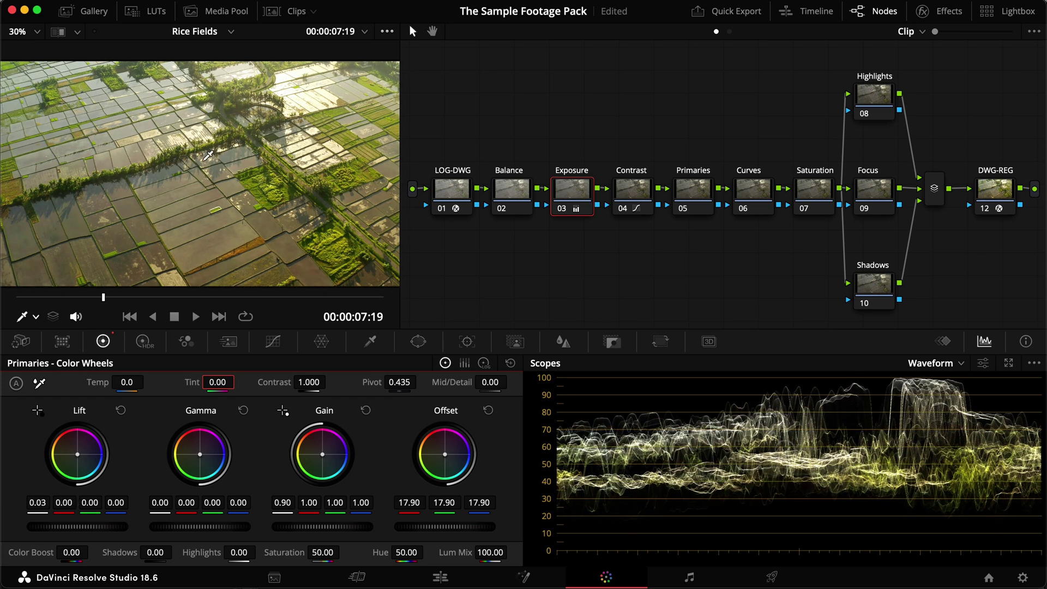
Step: Compare the image with and without the Exposure node, check it at full-screen size, and save the project
key("super+d")
key("super+d")
key("super+f")
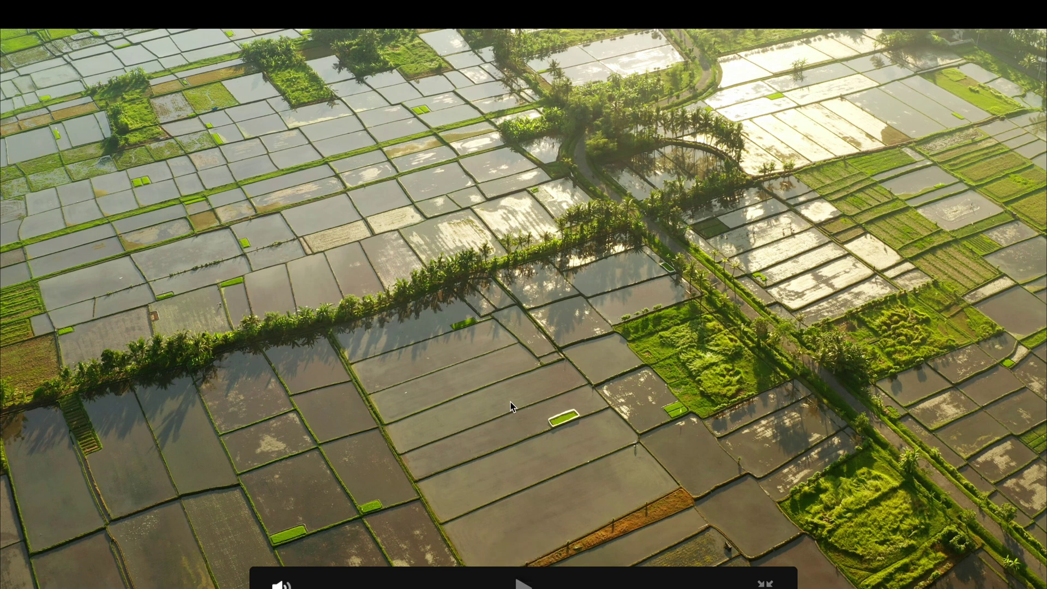
key("super+f")
key("super+s")
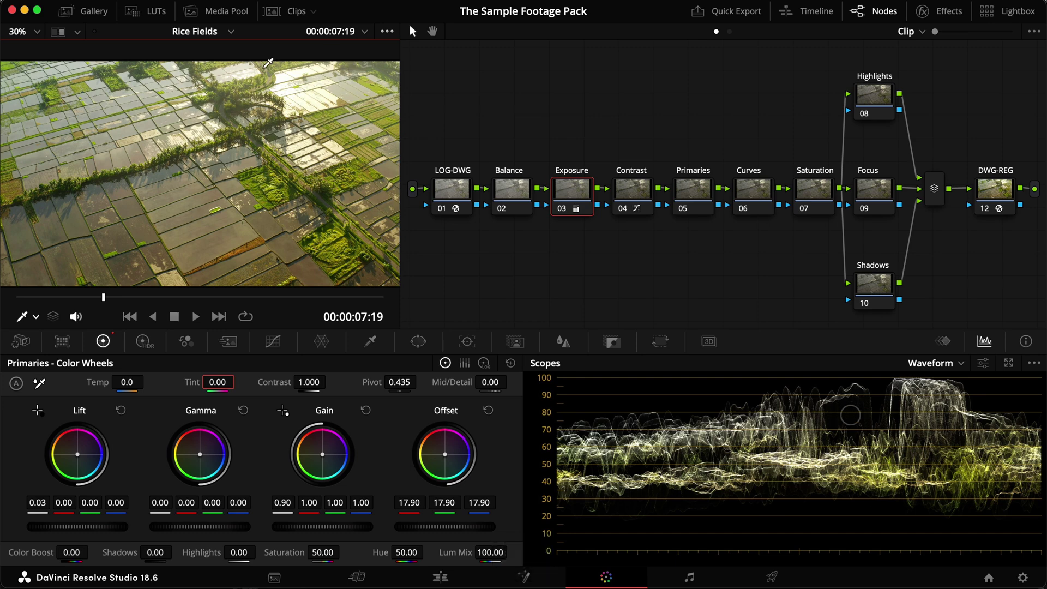
Step: With the scopes set to Vectorscope, shift the Balance node's Offset wheel toward blue to 24.25 red, 24.54 green and 25.62 blue
key("alt+shift+semicolon")
left_click(944, 365)
left_click(947, 414)
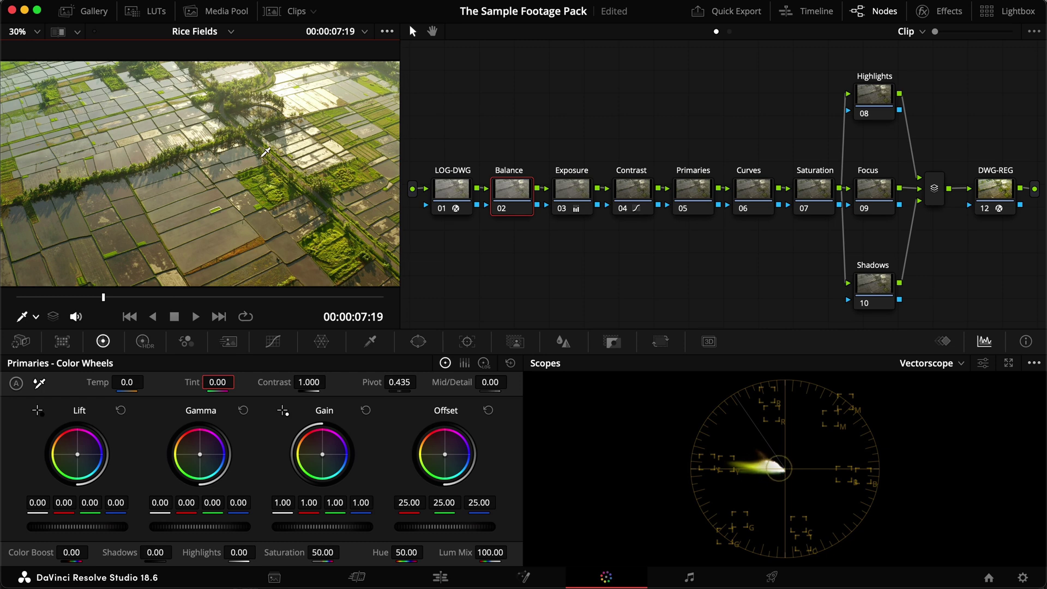
left_click_drag(444, 454, 450, 455)
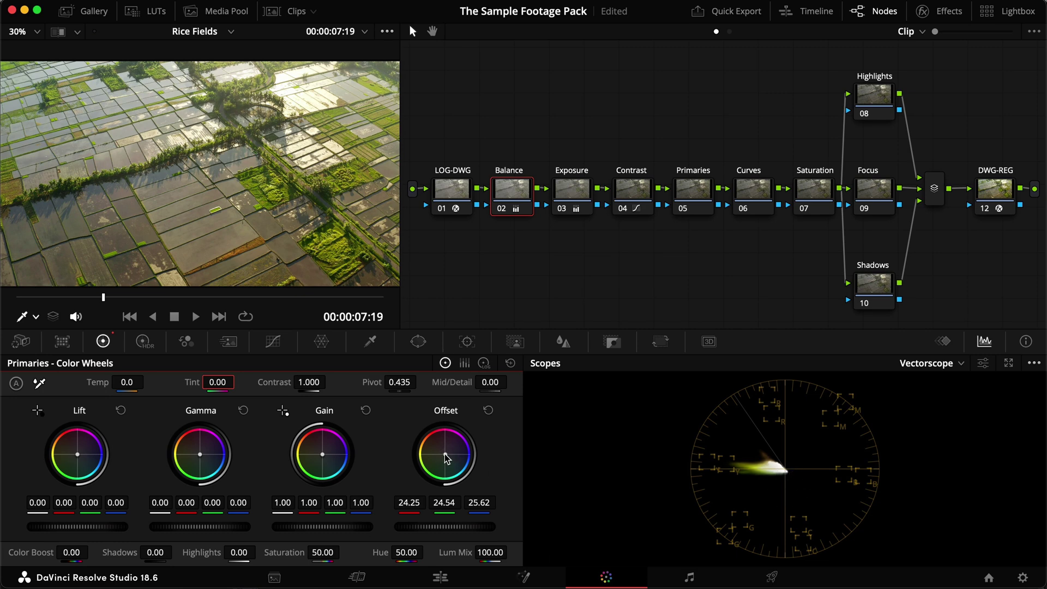
Step: Compare the image and vectorscope with the Balance node disabled and enabled
key("super+d")
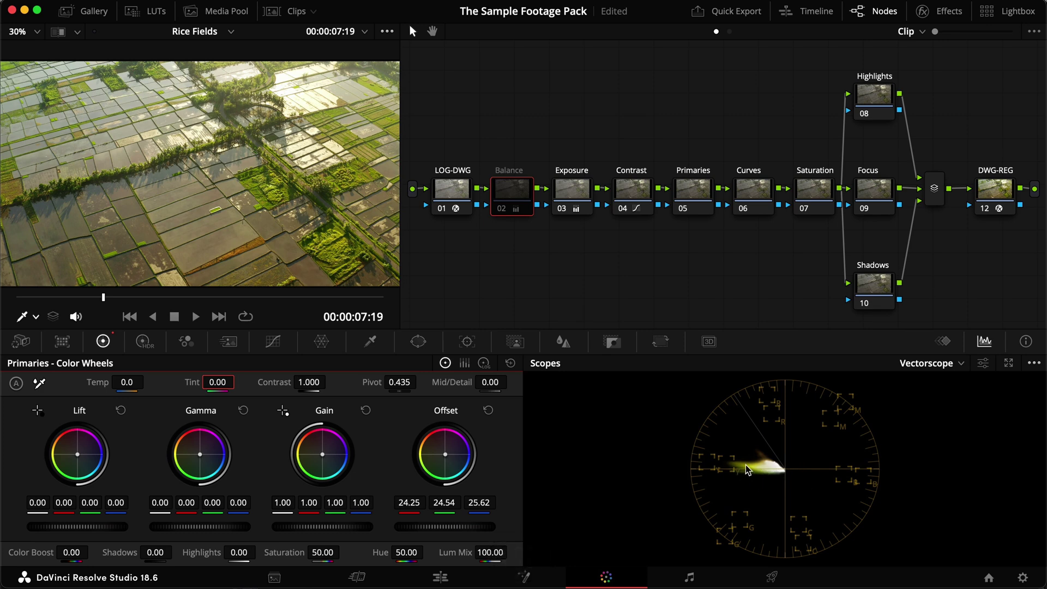
key("super+d")
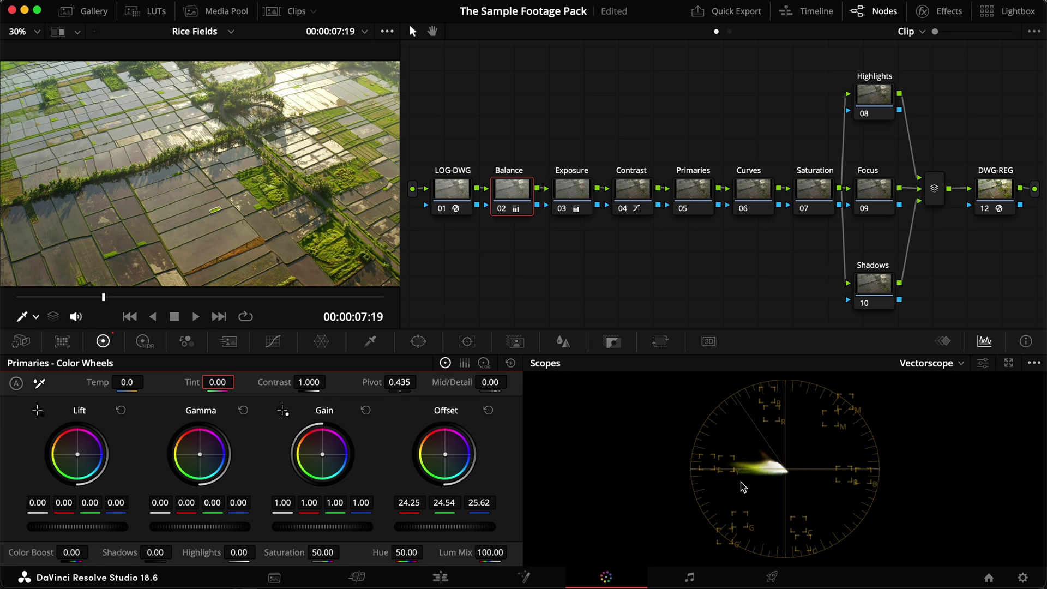
key("super+d")
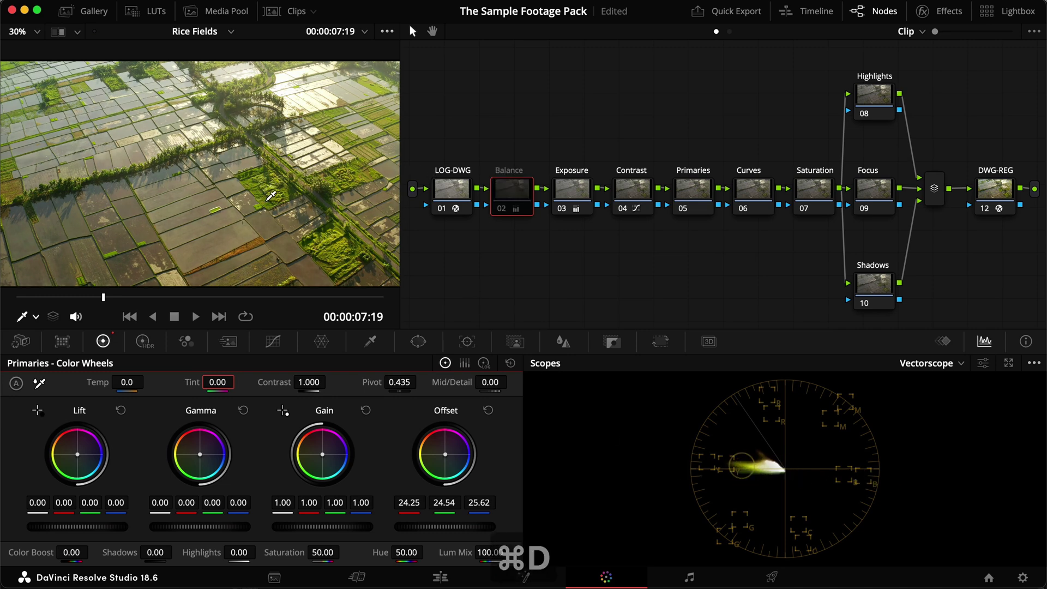
key("super+d")
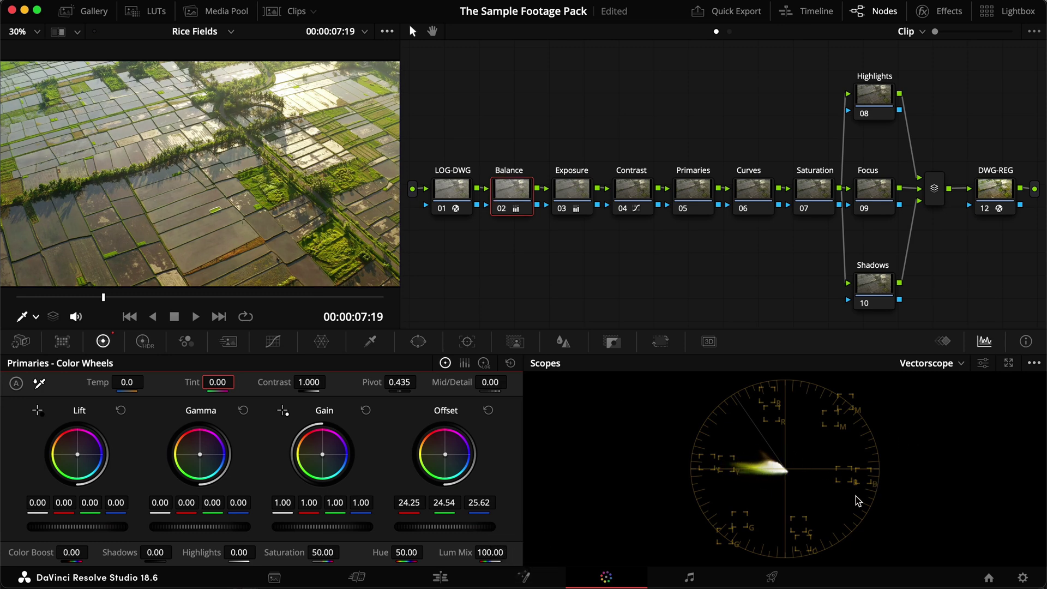
key("super+d")
key("super+d")
key("super+d")
key("super+d")
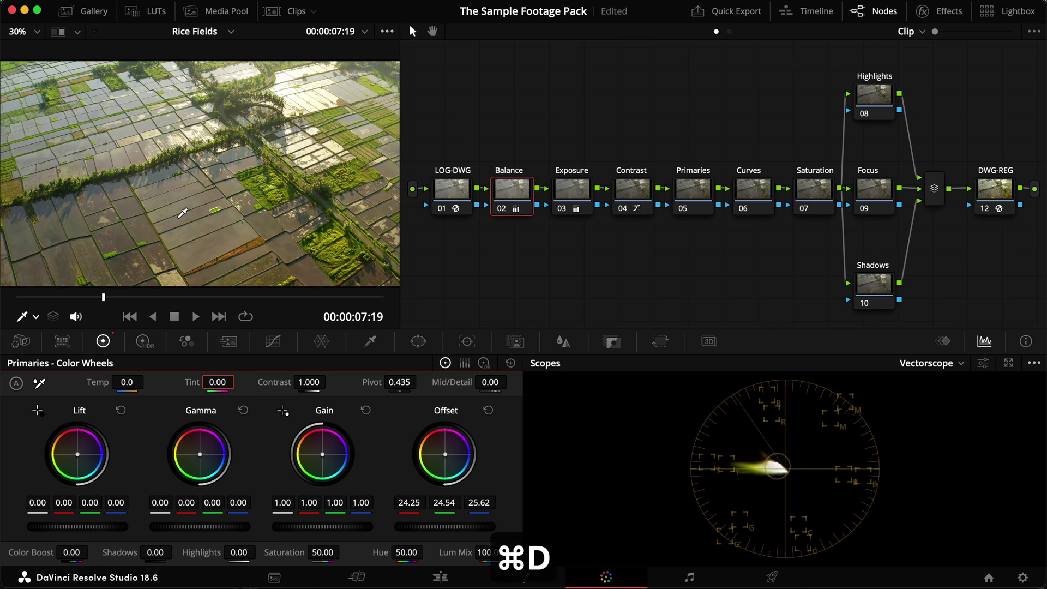
Step: Select the Balance, Exposure and Contrast nodes, compare their combined effect at full-screen size, and save the project
left_click_drag(661, 224, 533, 151)
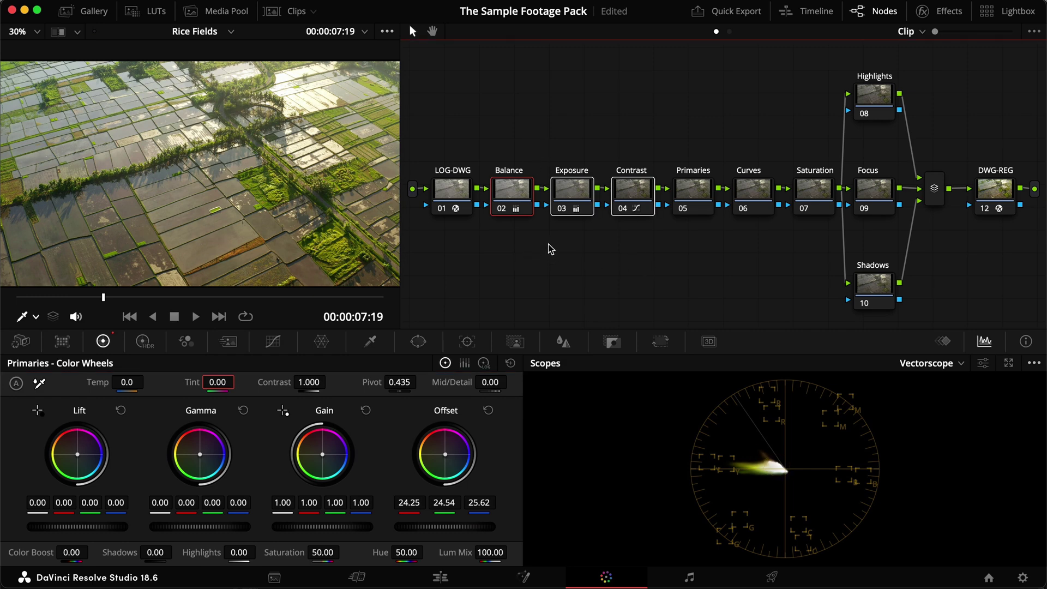
key("super+f")
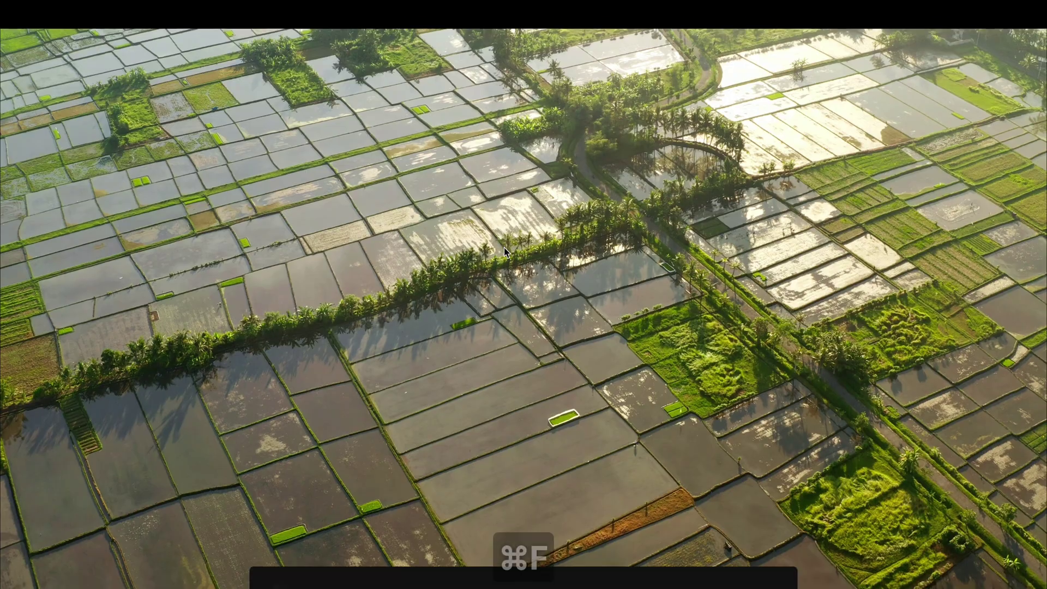
key("super+d")
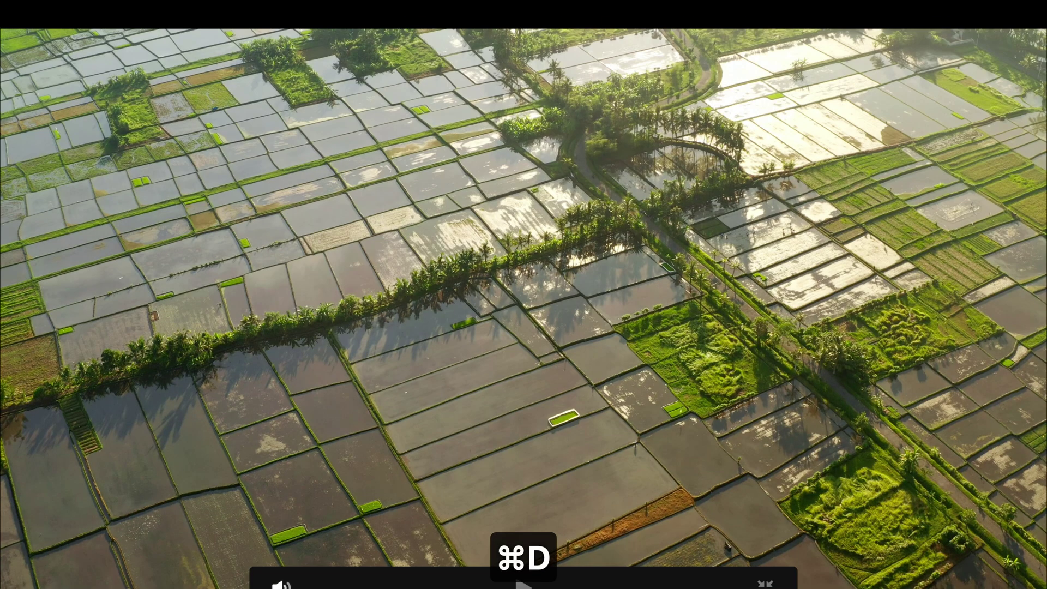
key("super+s")
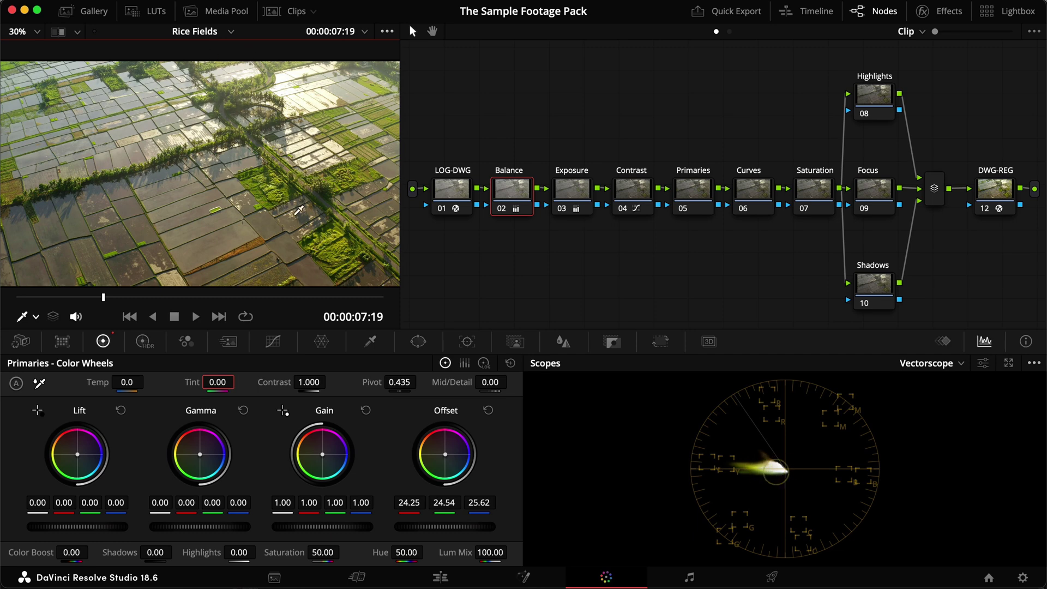
Step: On the Primaries node, set Lift to -0.01 red, 0.01 green and 0.02 blue for cooler shadows
left_click(692, 196)
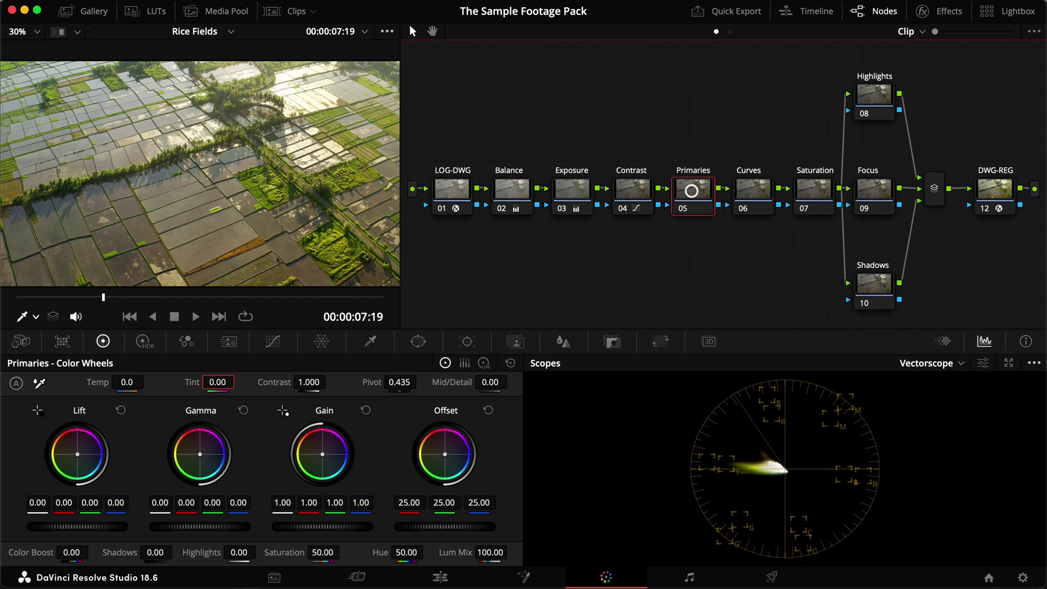
left_click(116, 504)
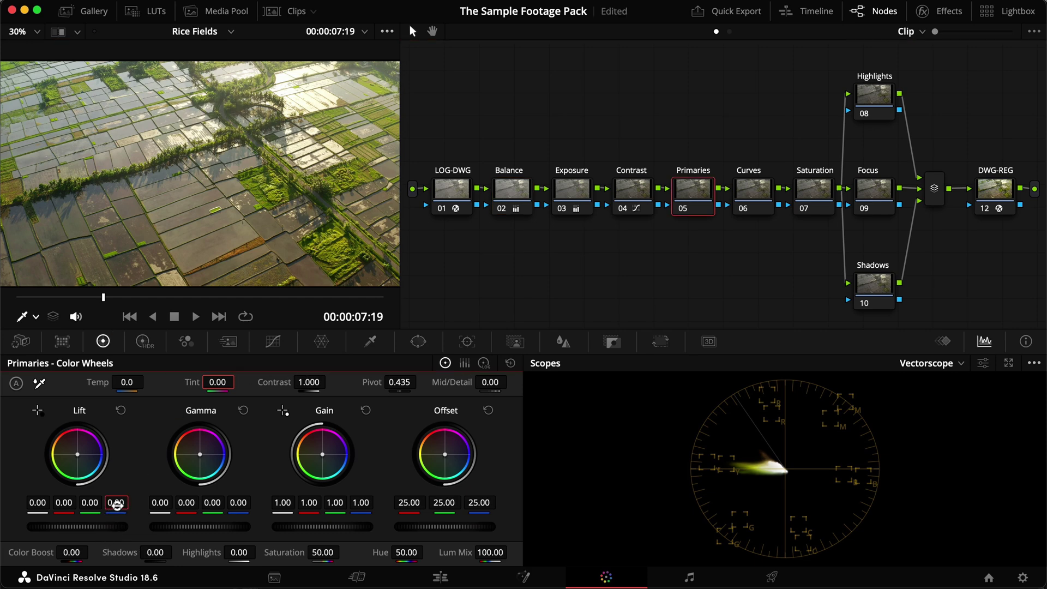
type(".02")
key("Return")
left_click(90, 502)
type(".01")
key("Return")
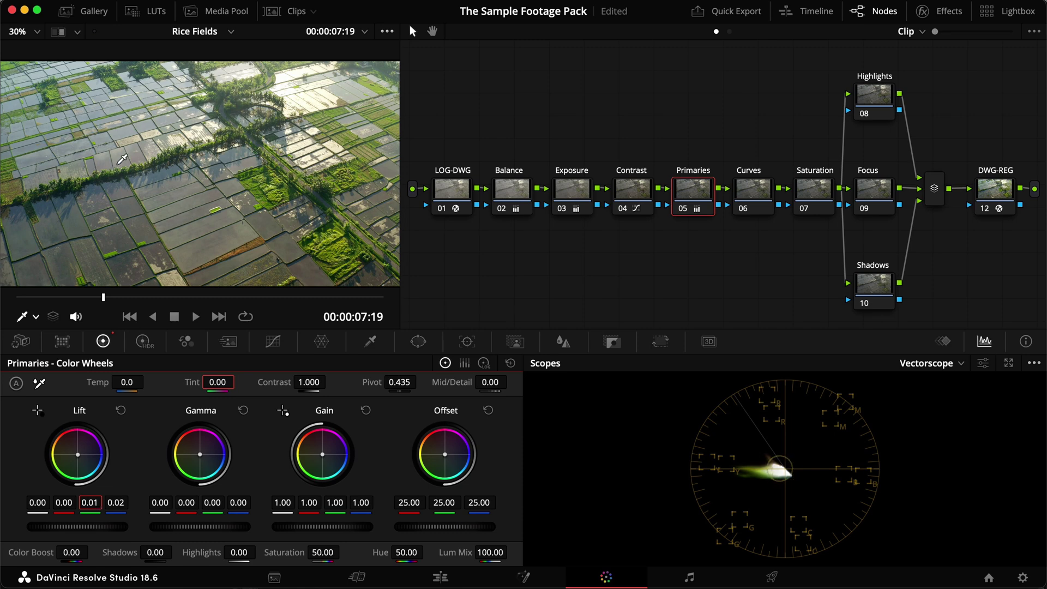
left_click(64, 502)
type("-.01")
key("Return")
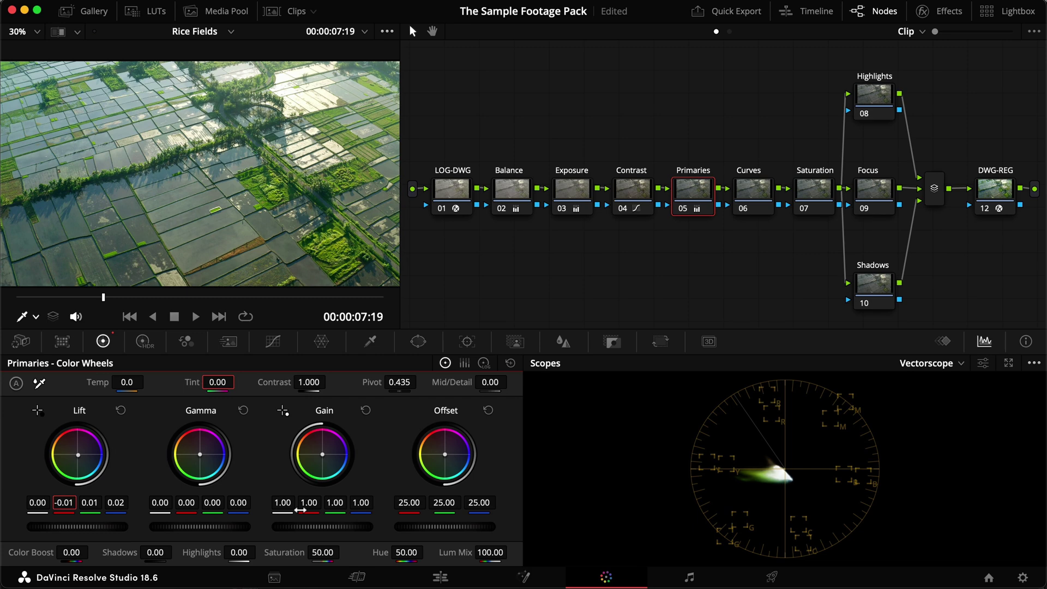
Step: Set the Primaries node's Gain to 1.04 red, 1.02 green and 0.98 blue to warm the highlights
mouse_move(306, 505)
left_mouse_down()
mouse_move(339, 501)
mouse_move(315, 503)
left_mouse_up()
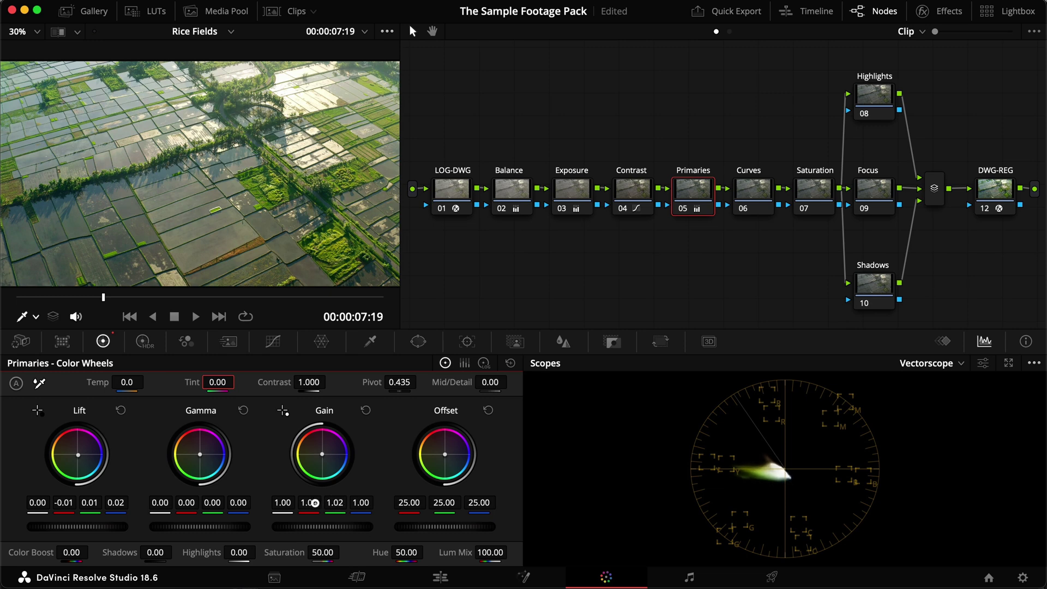
key("super+d")
key("super+d")
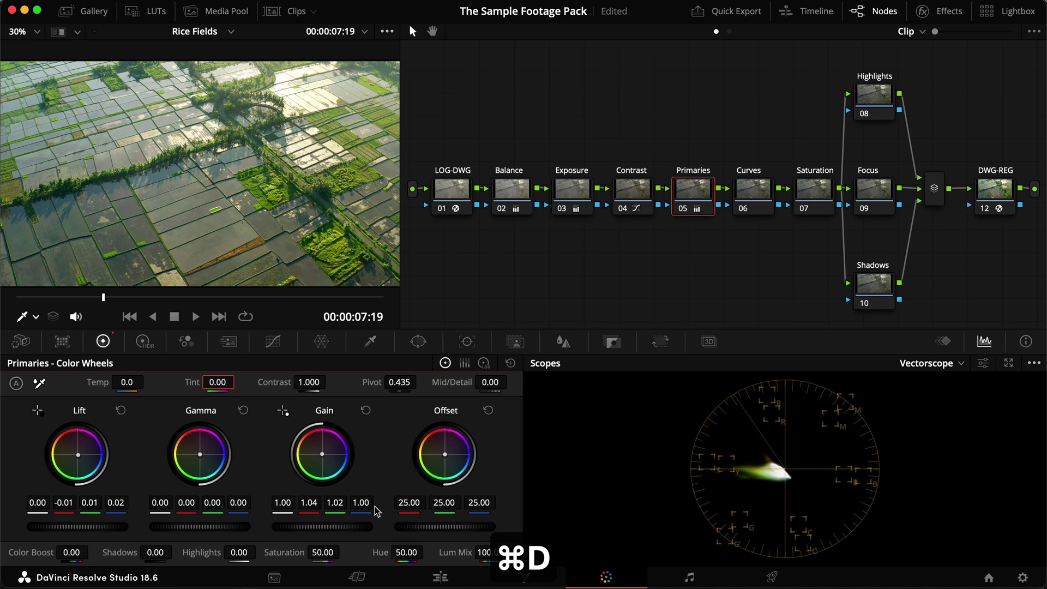
left_click_drag(365, 503, 363, 503)
Step: Compare the image with the Primaries node disabled and enabled, including at full-screen size, and save the project
key("super+d")
key("super+d")
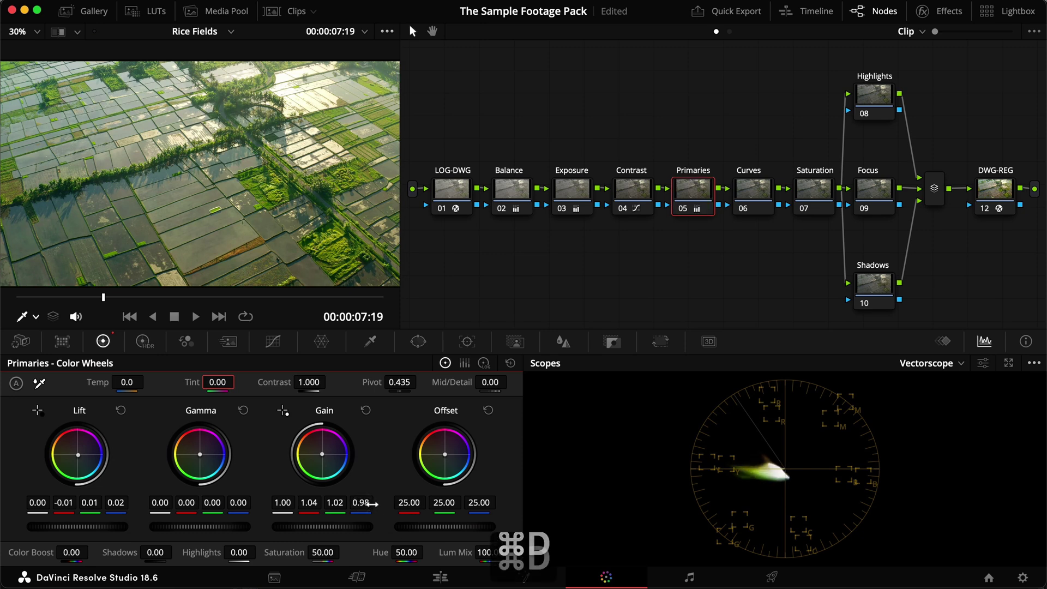
key("super+d")
key("super+d")
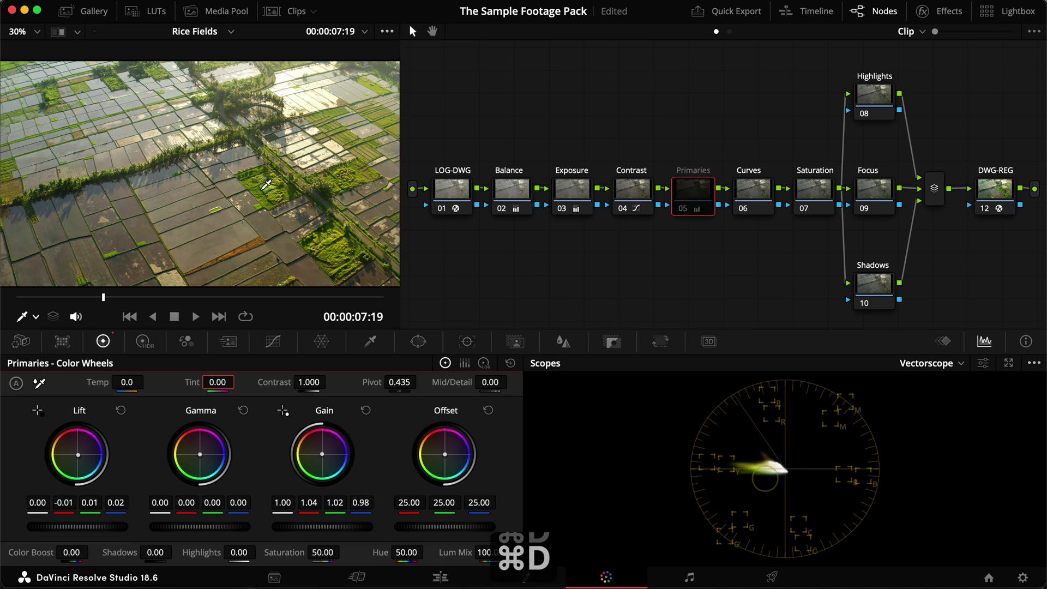
key("super+f")
key("super+d")
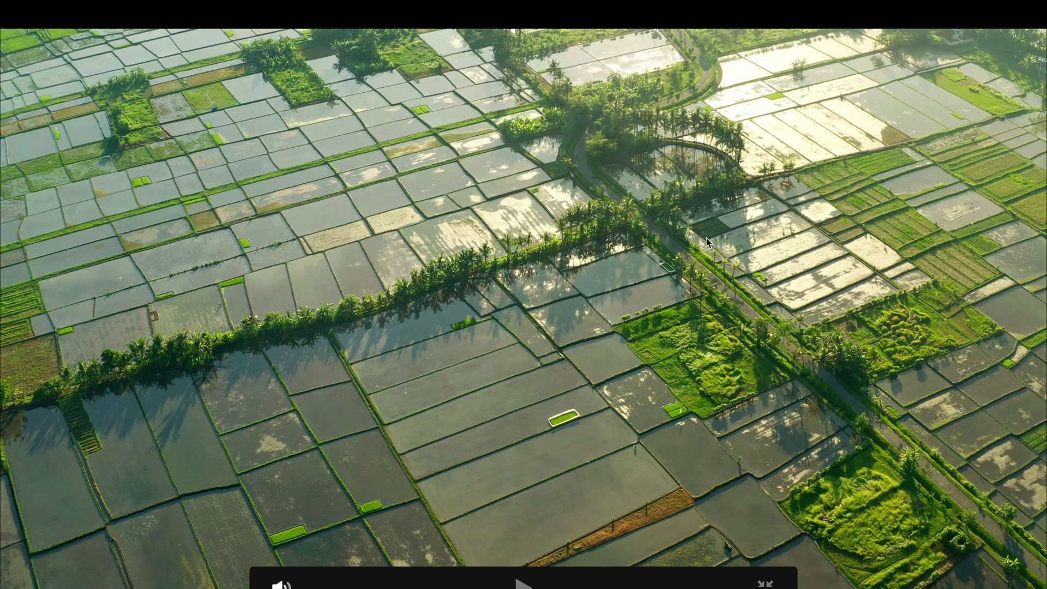
key("super+d")
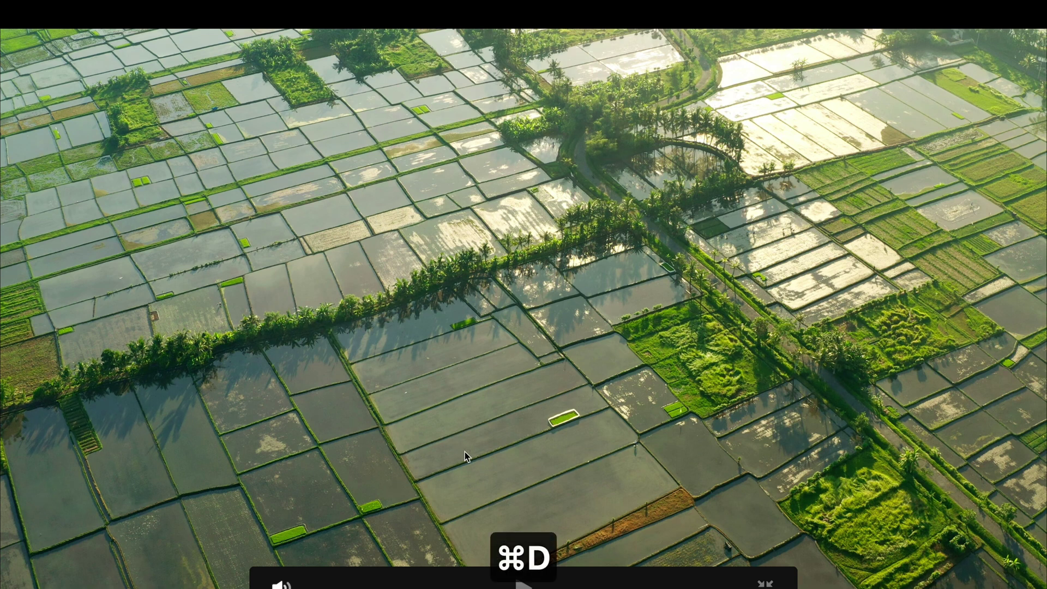
key("Escape")
key("super+s")
scroll(150, 223, "down", 2)
scroll(158, 224, "up", 2)
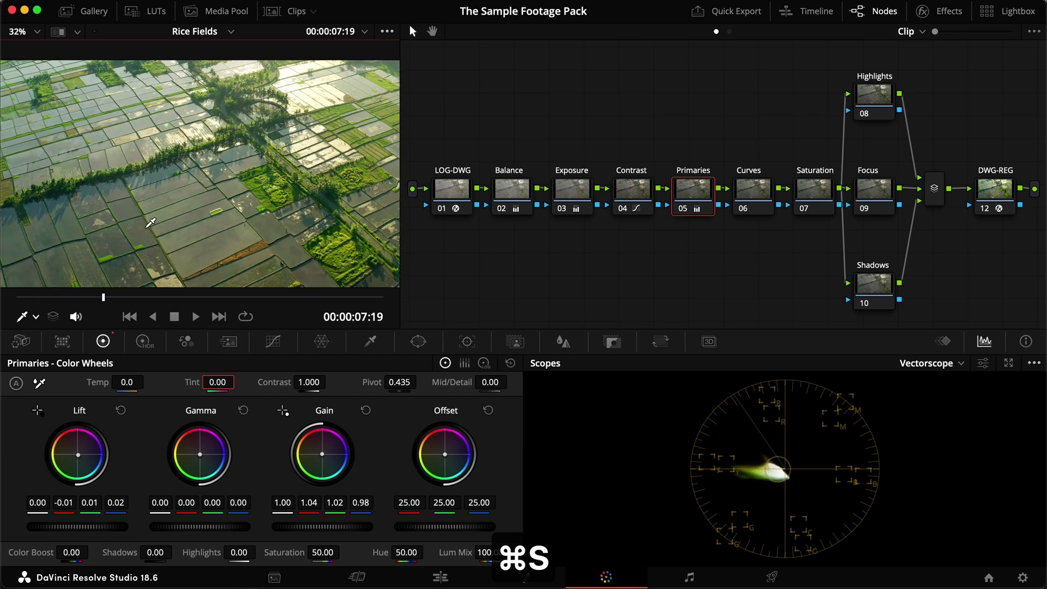
scroll(166, 225, "down", 3)
scroll(173, 226, "up", 2)
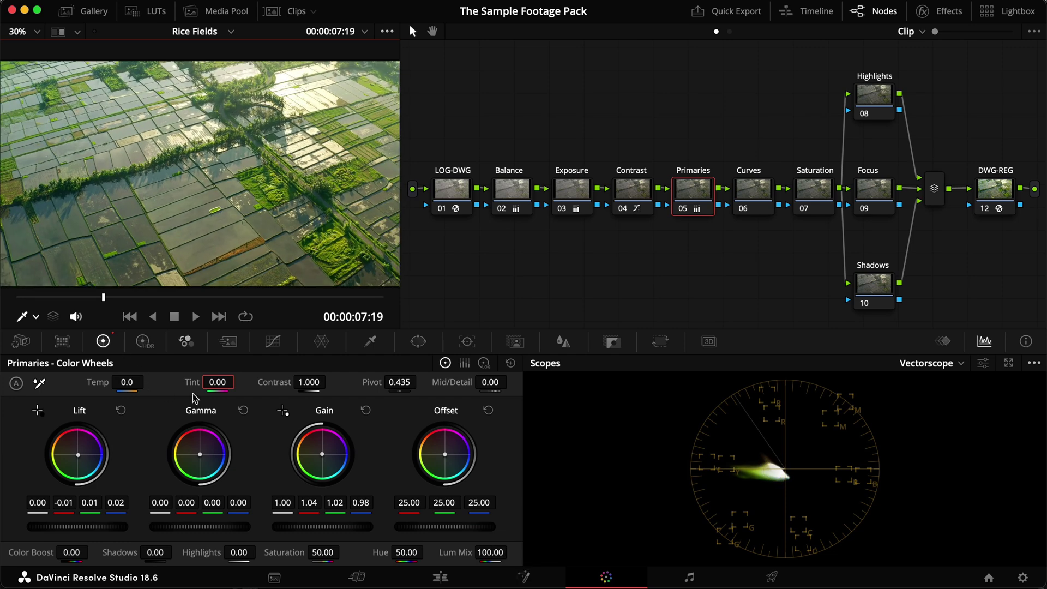
Step: Warm the midtones on the Primaries node by setting Gamma to -0.01 green and -0.01 blue
mouse_move(238, 502)
left_mouse_down()
mouse_move(201, 503)
mouse_move(229, 503)
left_mouse_up()
key("super+d")
key("super+d")
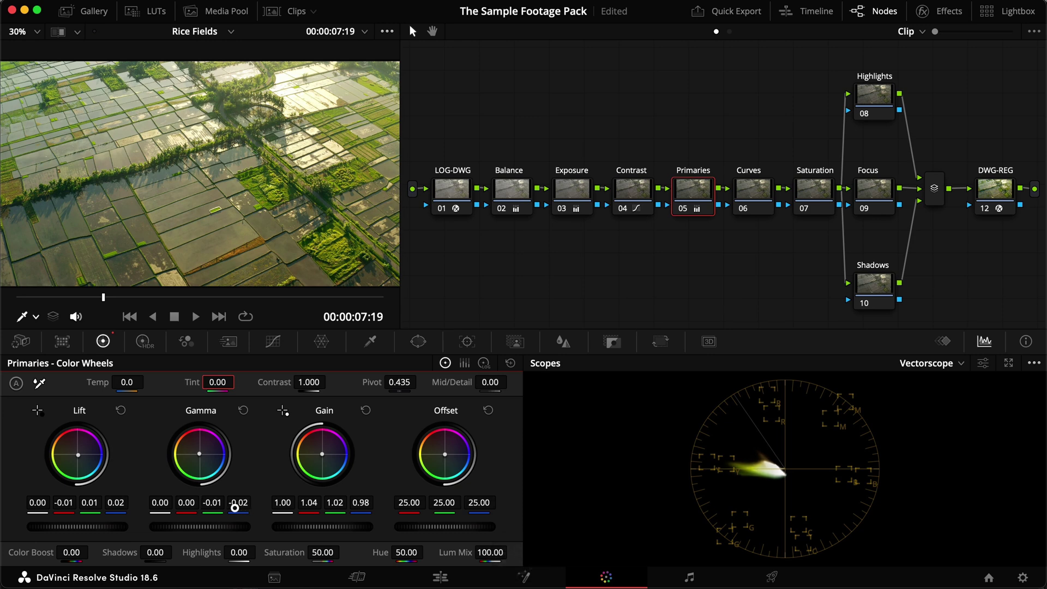
left_click_drag(242, 508, 247, 508)
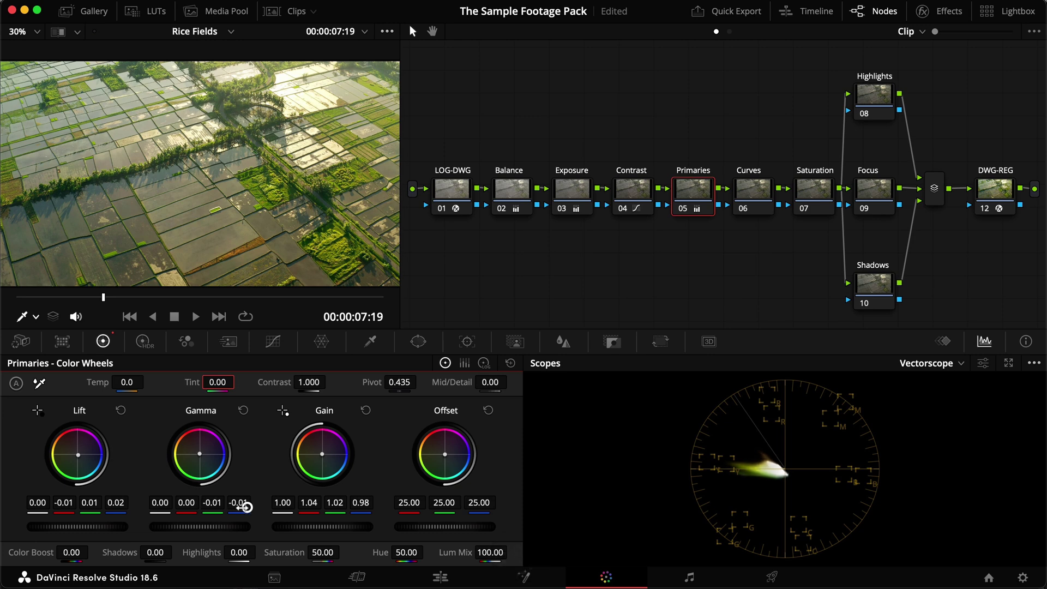
Step: Compare the Gamma-adjusted Primaries node on and off, check the image at full-screen size, and save the project
key("super+d")
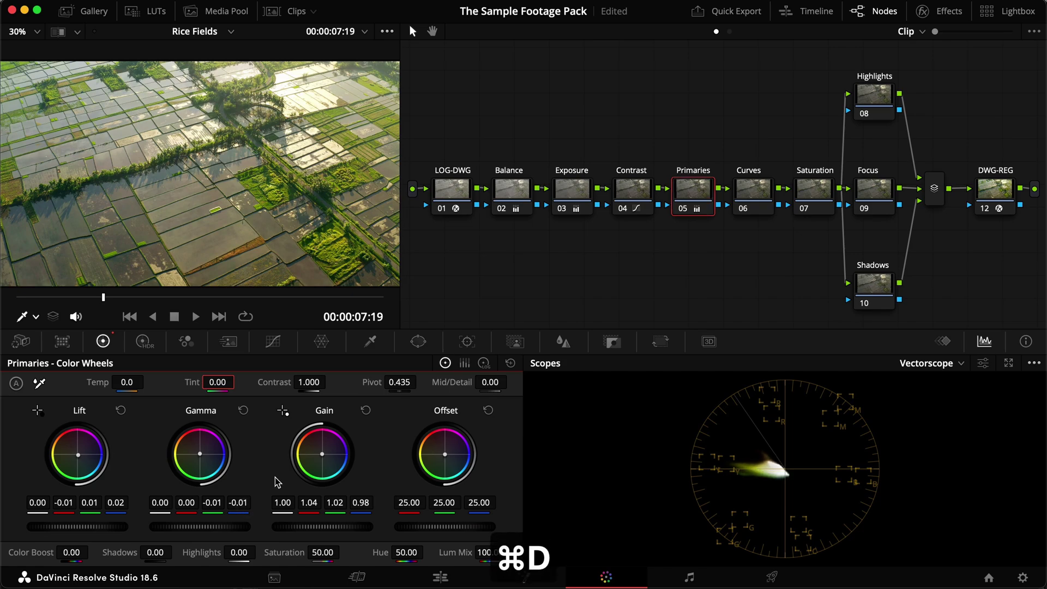
key("super+f")
key("super+d")
key("Escape")
key("super+s")
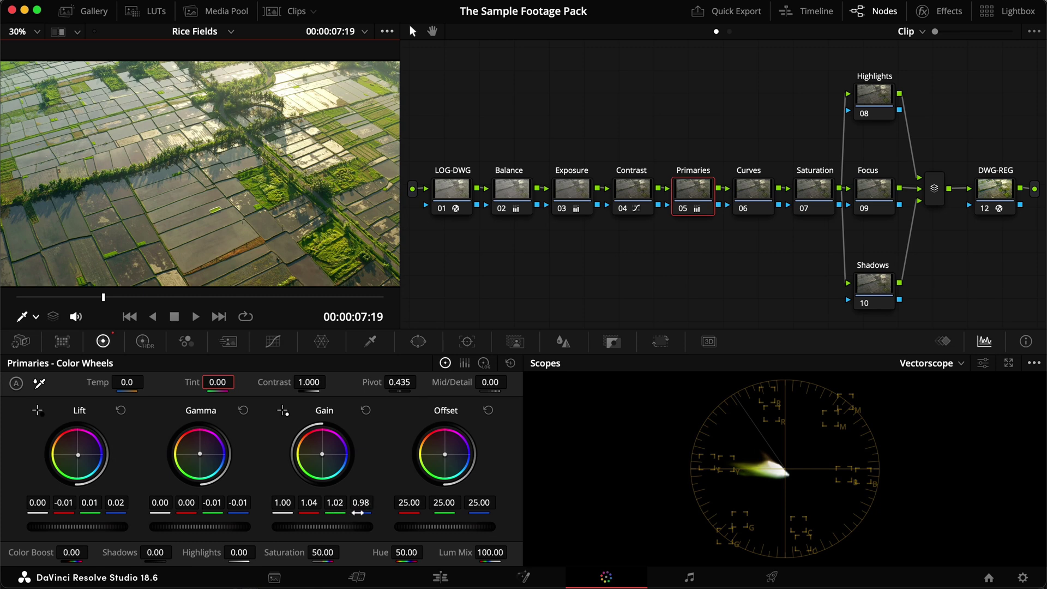
key("super+d")
key("super+d")
left_click(650, 281)
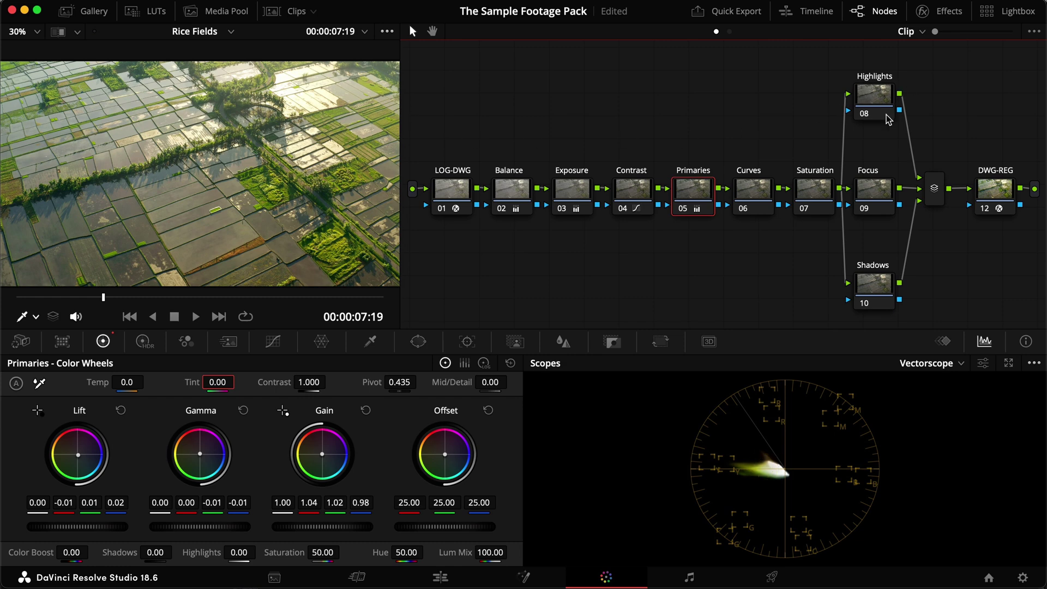
Step: On the Curves node's Hue Vs Hue curve, anchor the red, green and blue-violet ranges and raise a yellow-green point at hue 352.98 to 13.60 Hue Rotate
left_click(751, 195)
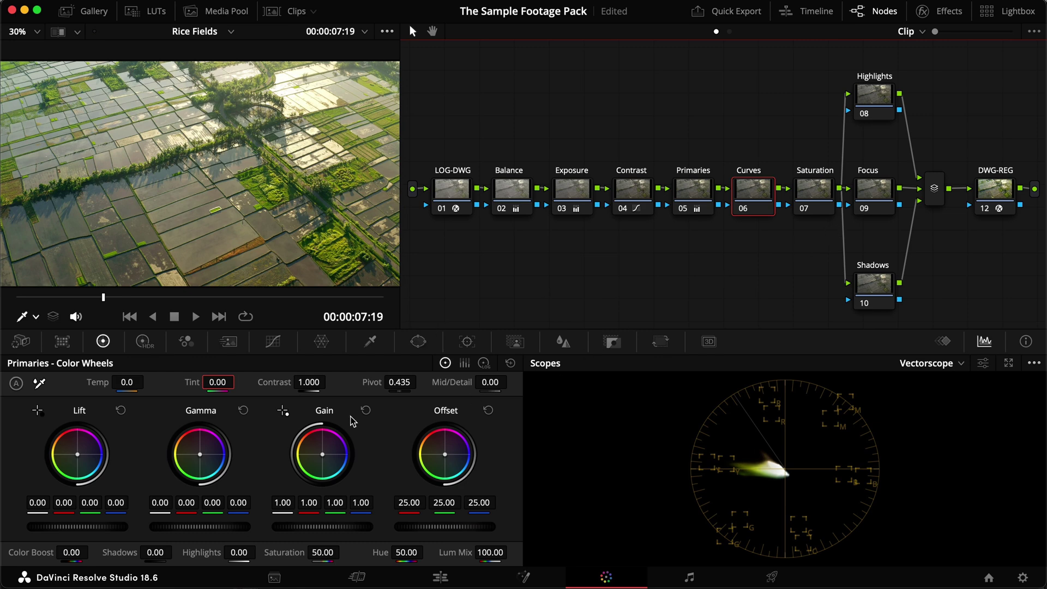
left_click(273, 342)
left_click(335, 363)
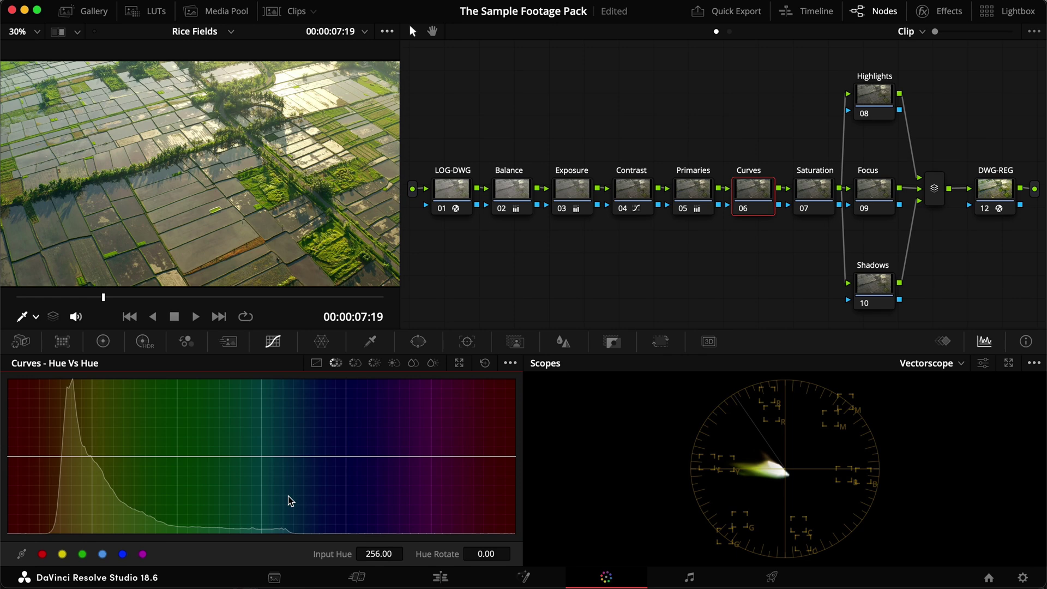
left_click(28, 455)
left_click_drag(28, 455, 26, 456)
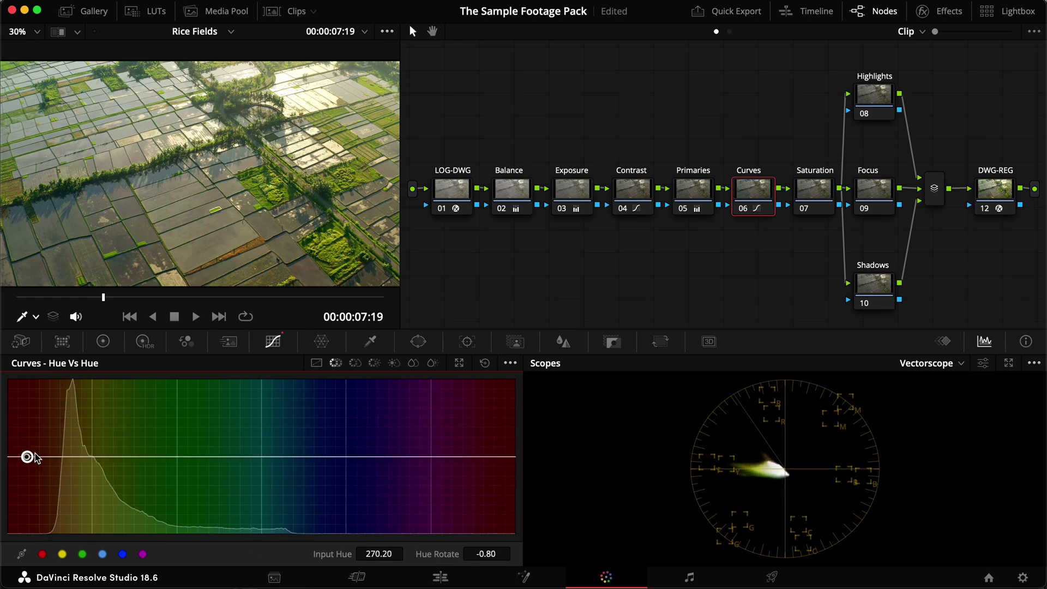
left_click(214, 457)
left_click(397, 457)
left_click_drag(398, 458, 397, 457)
left_click_drag(214, 457, 144, 453)
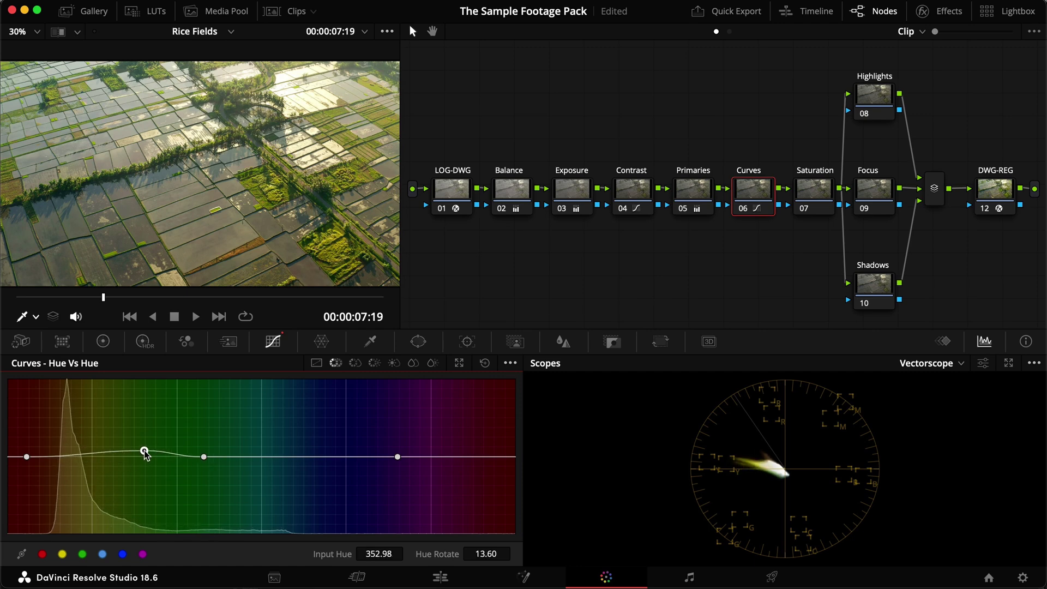
Step: Compare the greens with the Curves node disabled and enabled, in the viewer and at full-screen size
key("super+d")
key("super+d")
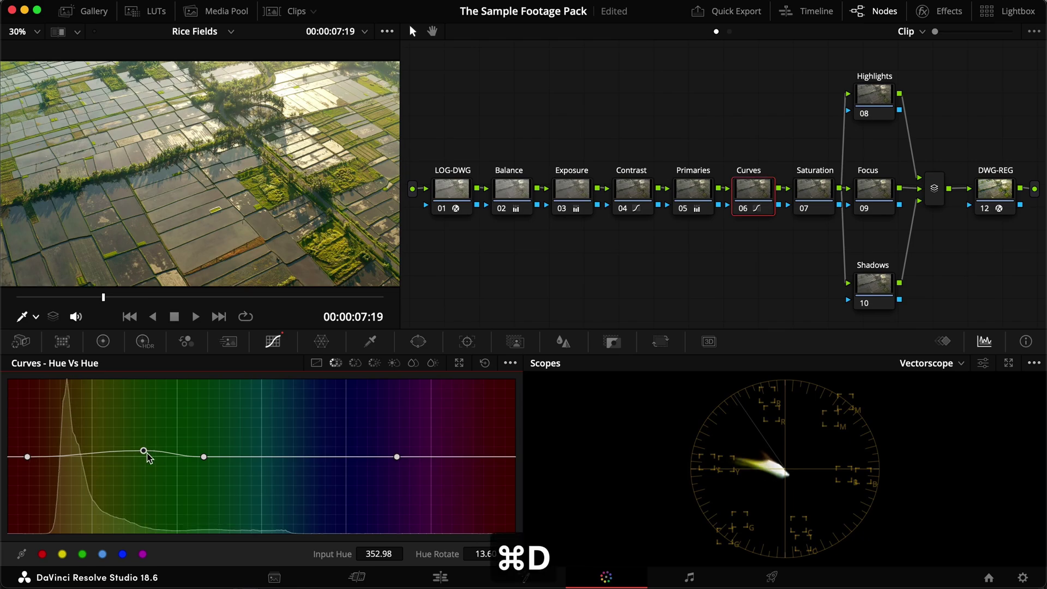
key("super+f")
key("super+d")
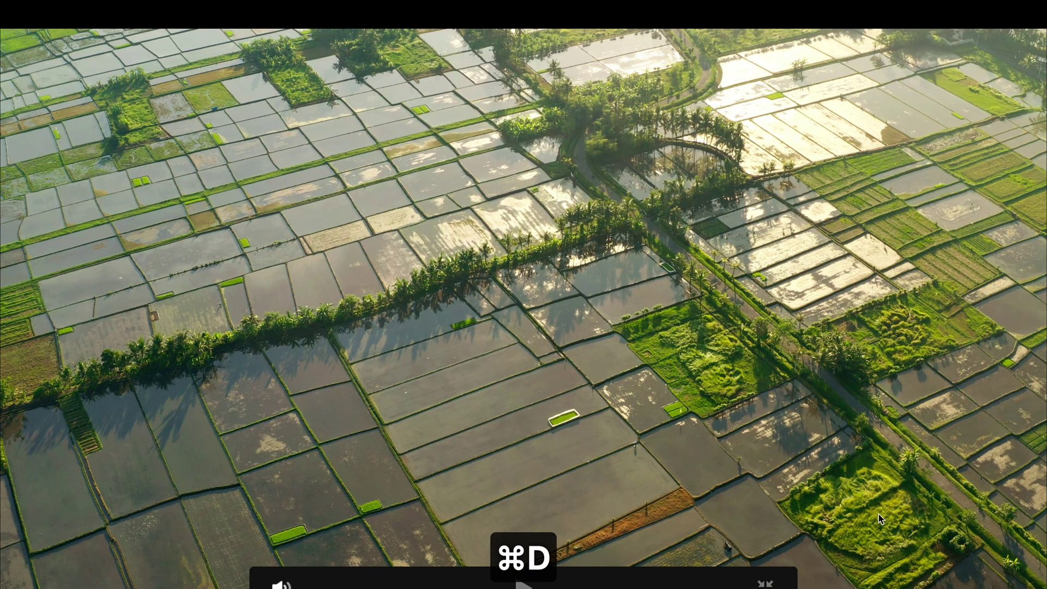
key("super+d")
key("super+d")
key("Escape")
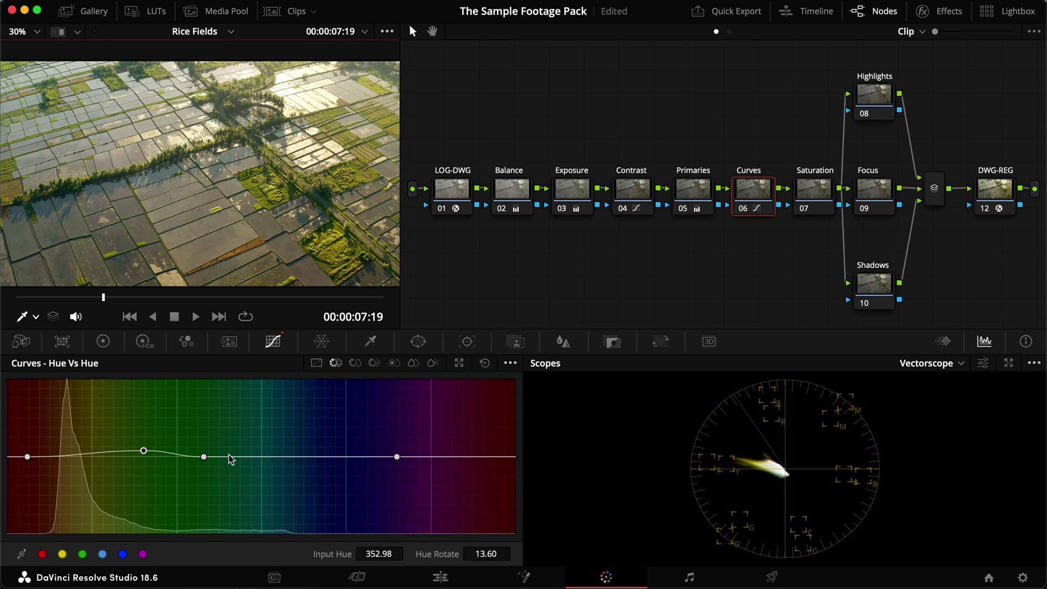
Step: Lower the Hue Vs Hue curve's green point, raise its blue-violet point to 29.60 Hue Rotate, and compare the histogram without the Curves node
left_click_drag(205, 457, 209, 469)
left_click_drag(397, 457, 398, 447)
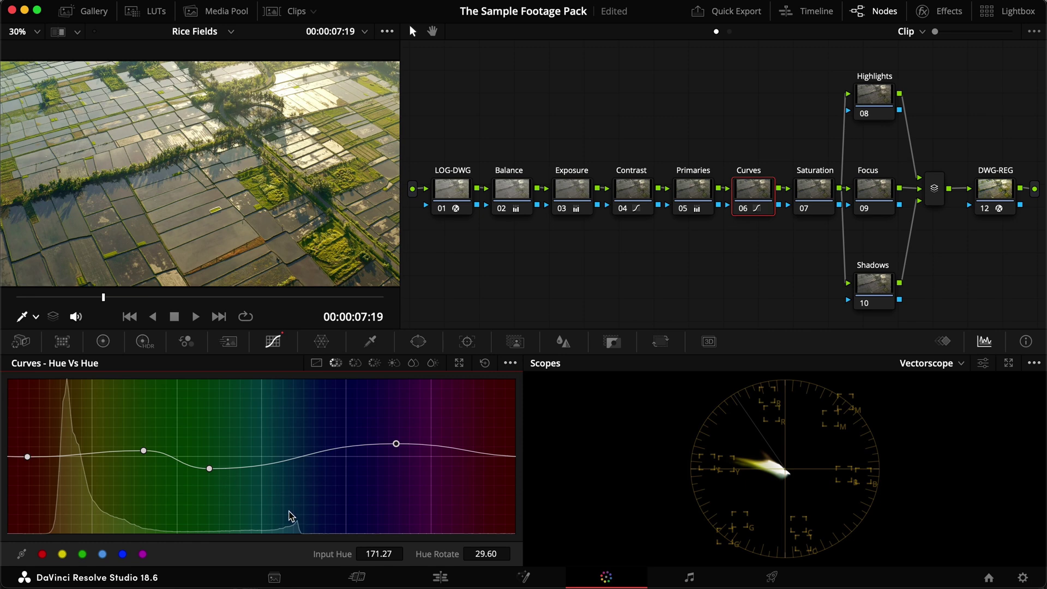
key("super+d")
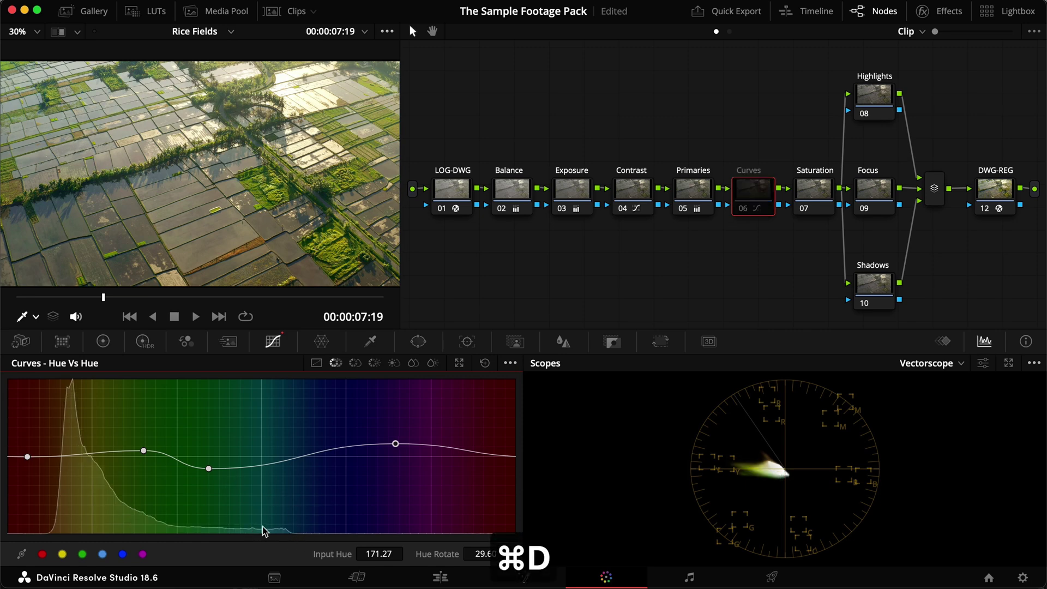
key("super+d")
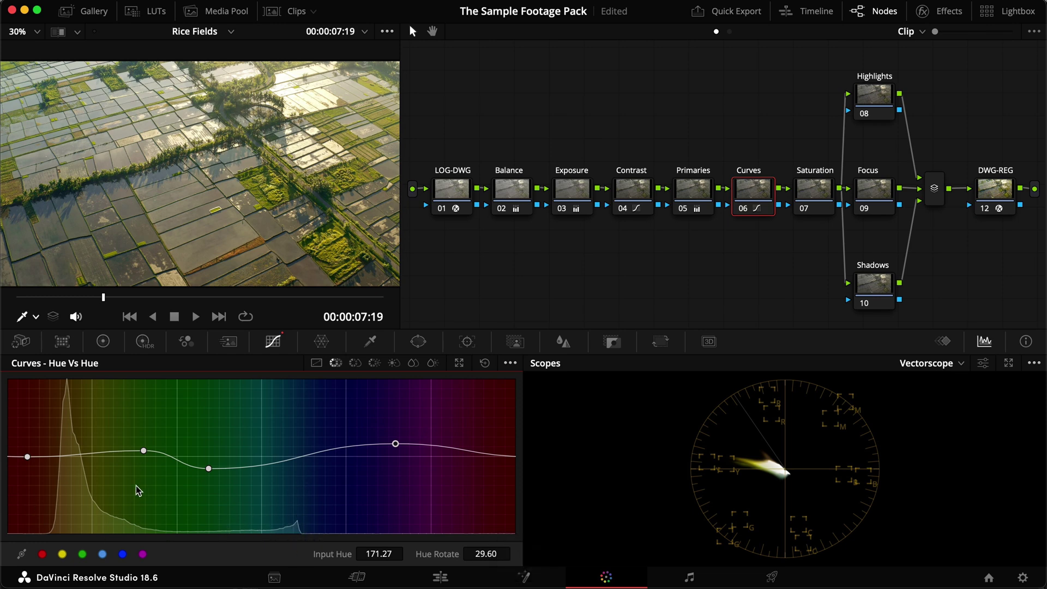
Step: Look up the curve's histogram display options, compare the Curves node's effect at full-screen size, and save the project
left_click(510, 364)
mouse_move(523, 381)
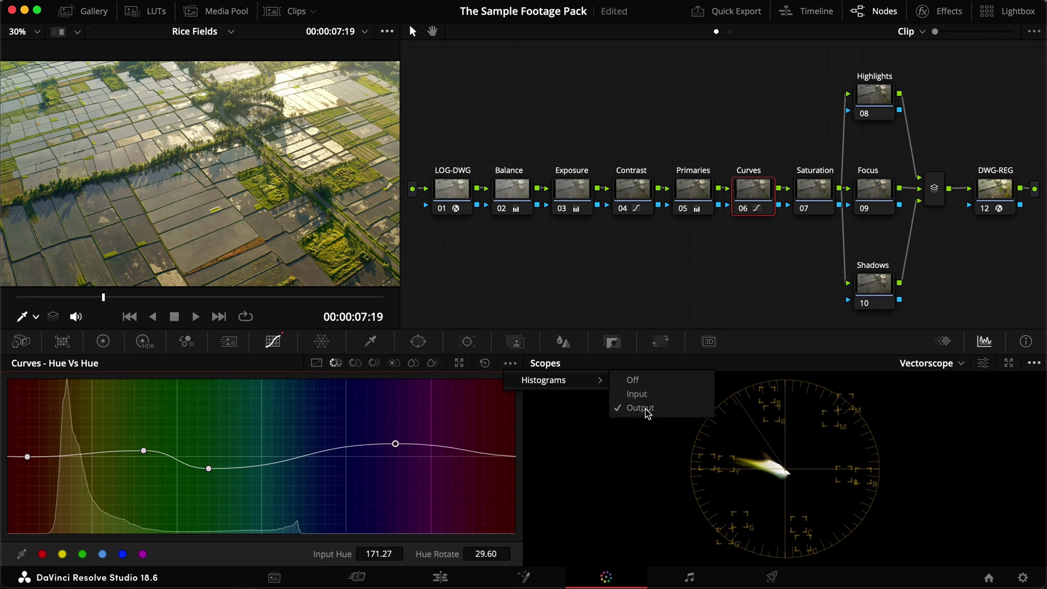
key("Escape")
key("super+d")
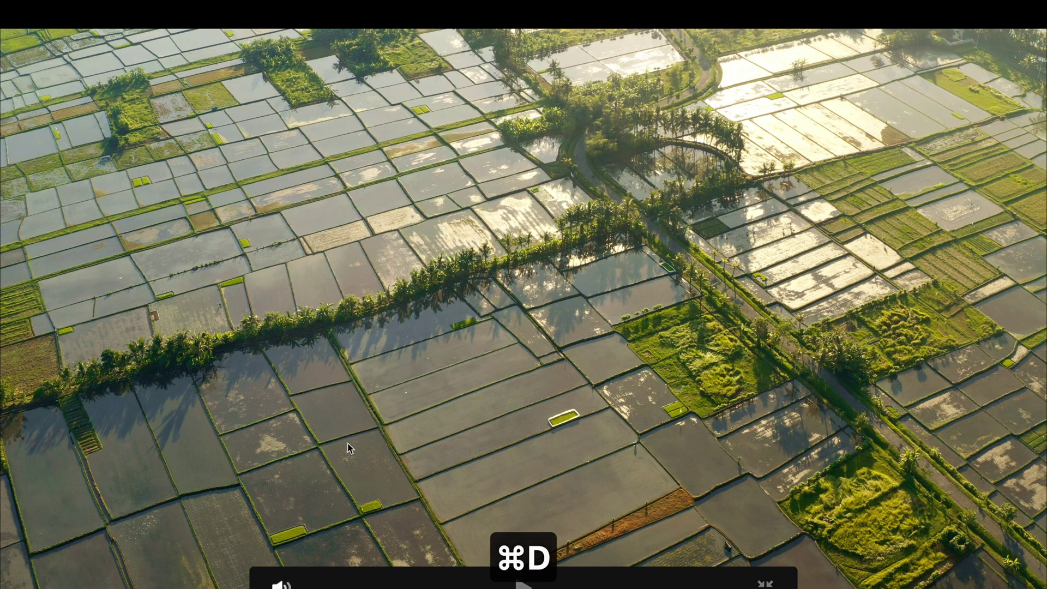
key("super+d")
key("super+s")
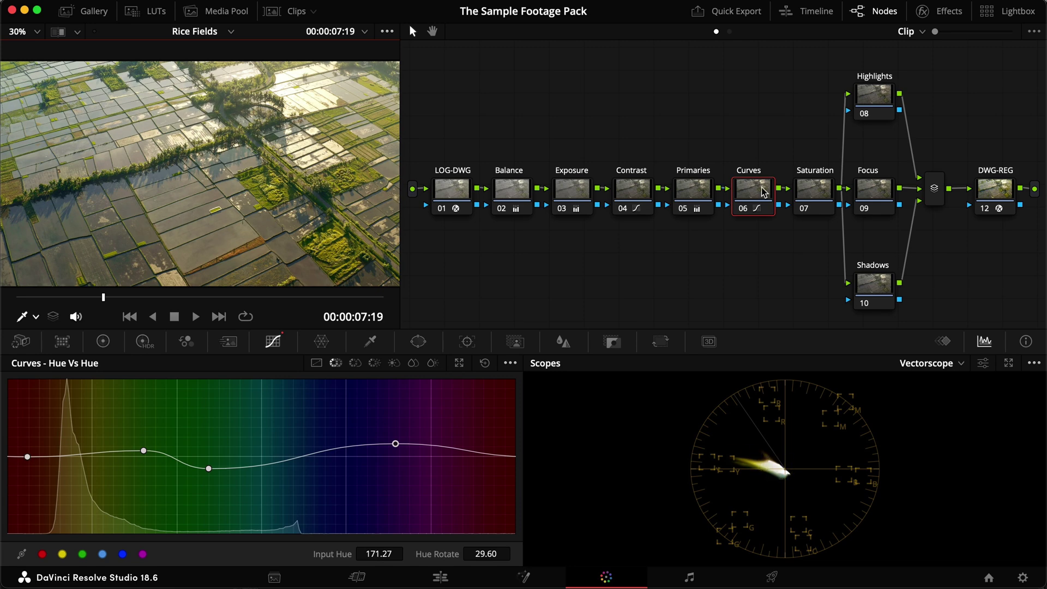
Step: Select the Saturation node and set its color space to HSV
right_click(813, 190)
left_click(813, 190)
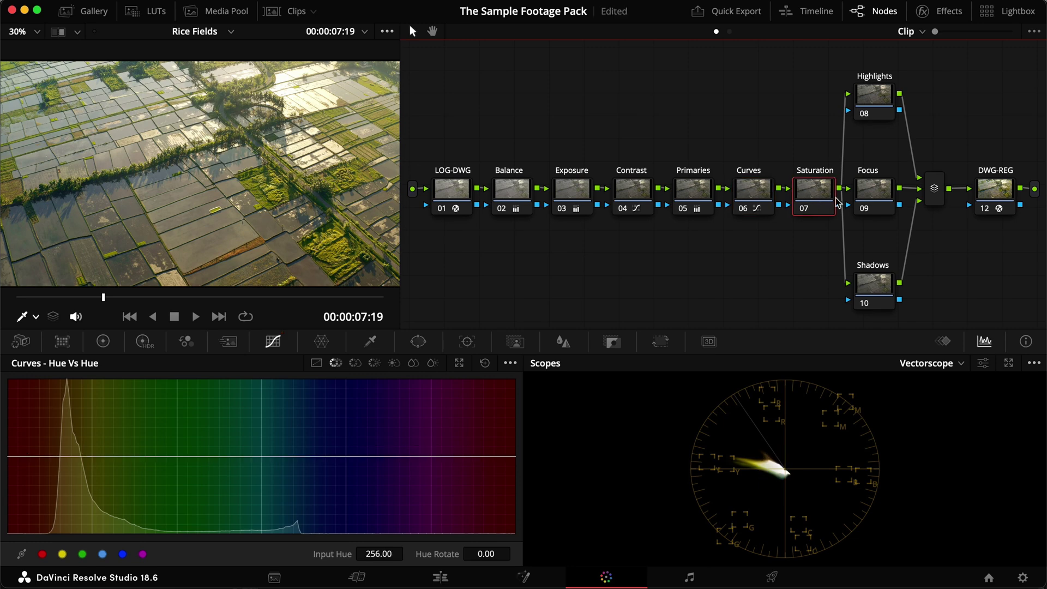
right_click(821, 201)
mouse_move(875, 373)
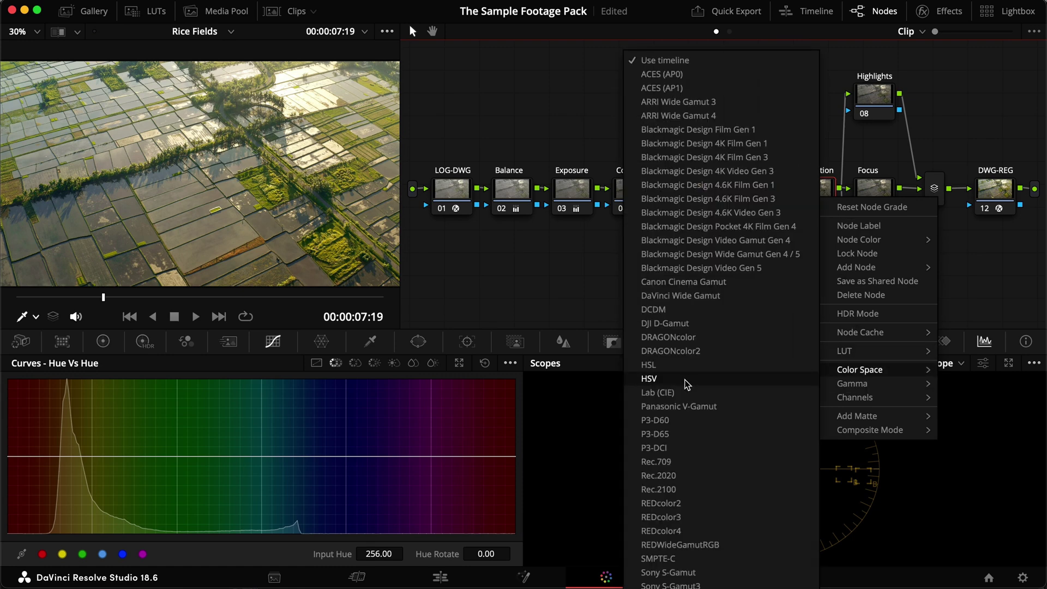
left_click(687, 385)
Step: Disable Channel 1 and Channel 3 on the Saturation node, keeping only Channel 2 active
right_click(820, 193)
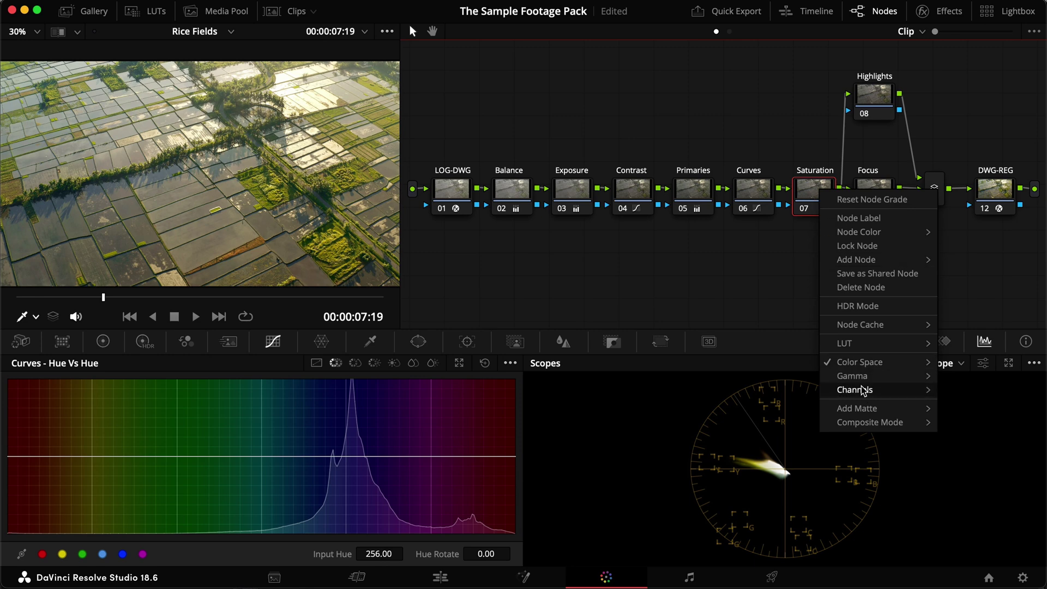
right_click(818, 189)
mouse_move(866, 388)
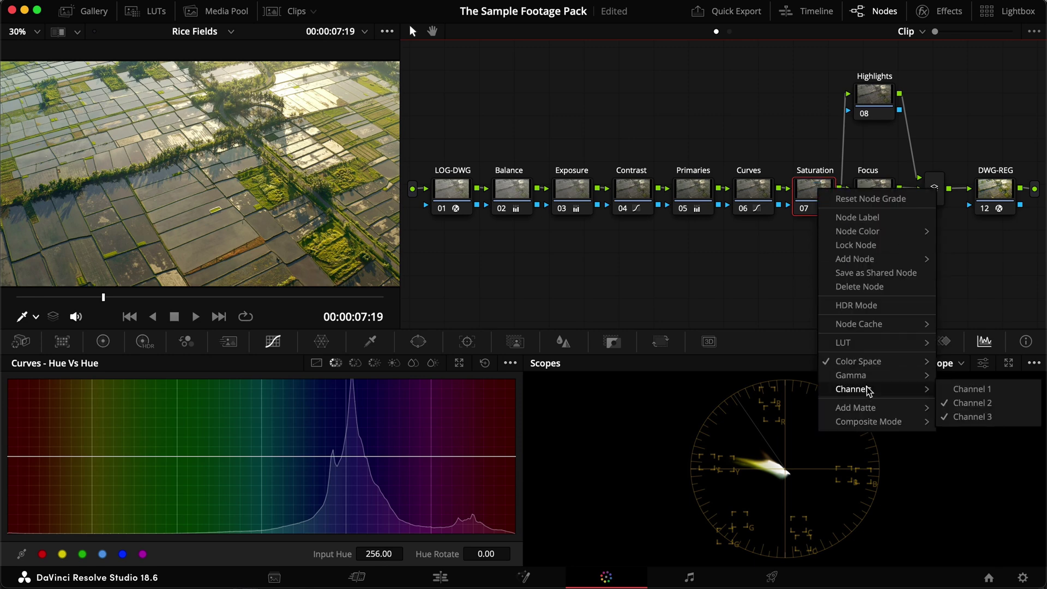
left_click(968, 416)
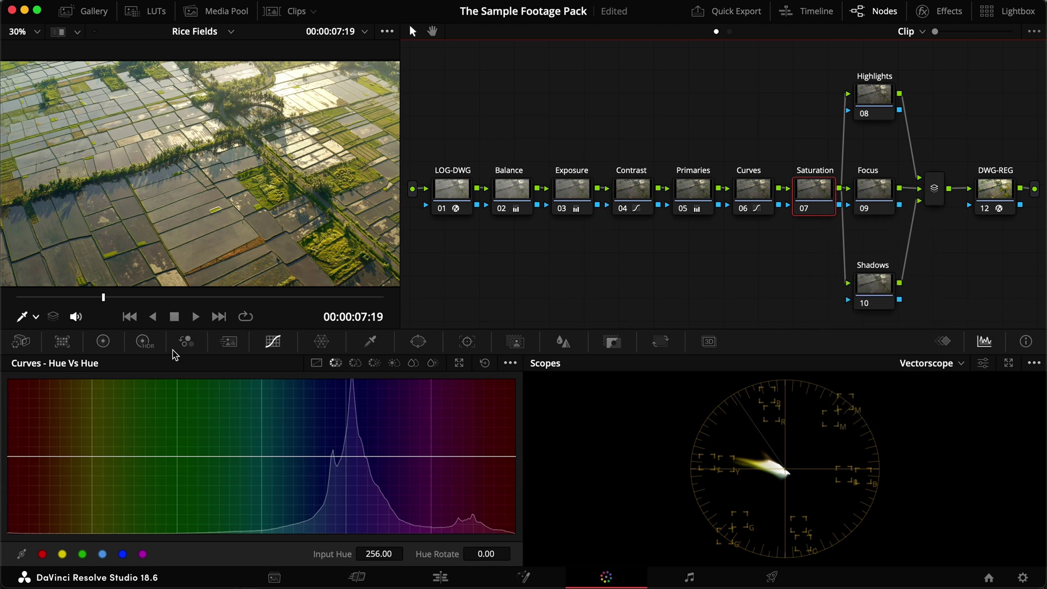
Step: Adjust the master Gamma on the Saturation node, compare the node's effect at full-screen size, and save the project
left_click(107, 340)
left_click_drag(227, 528, 224, 530)
key("super+d")
key("super+f")
key("super+d")
key("super+d")
key("Escape")
key("super+s")
Step: On the Curves node's Hue Vs Sat curve, lower the yellow point to 0.89 Saturation between two anchor points, and compare the node's effect
left_click(748, 193)
left_click(273, 341)
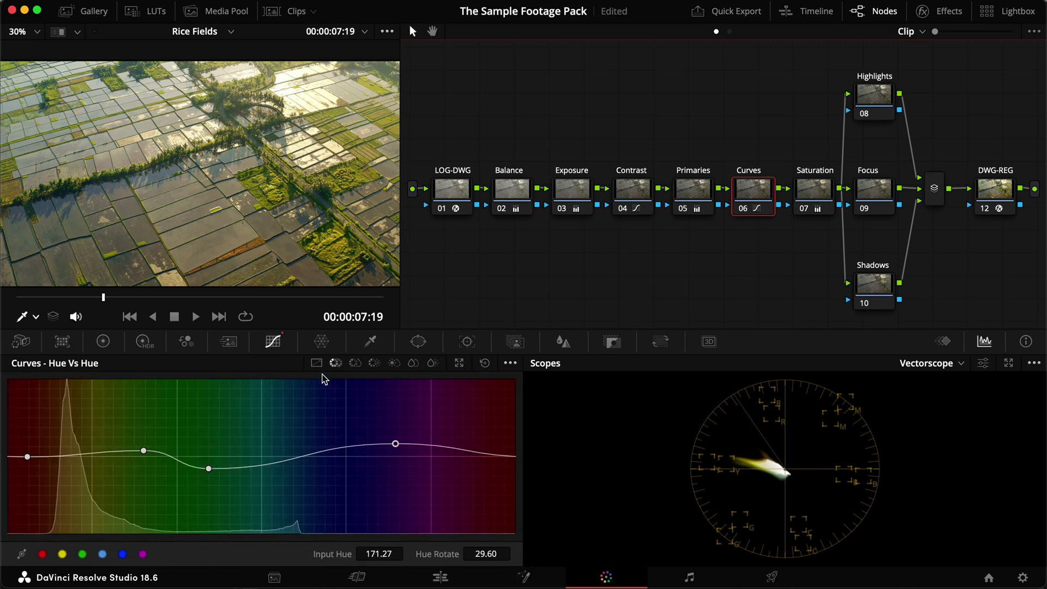
left_click(355, 363)
left_click(20, 456)
left_click(187, 456)
left_click(99, 456)
left_click_drag(99, 458, 103, 462)
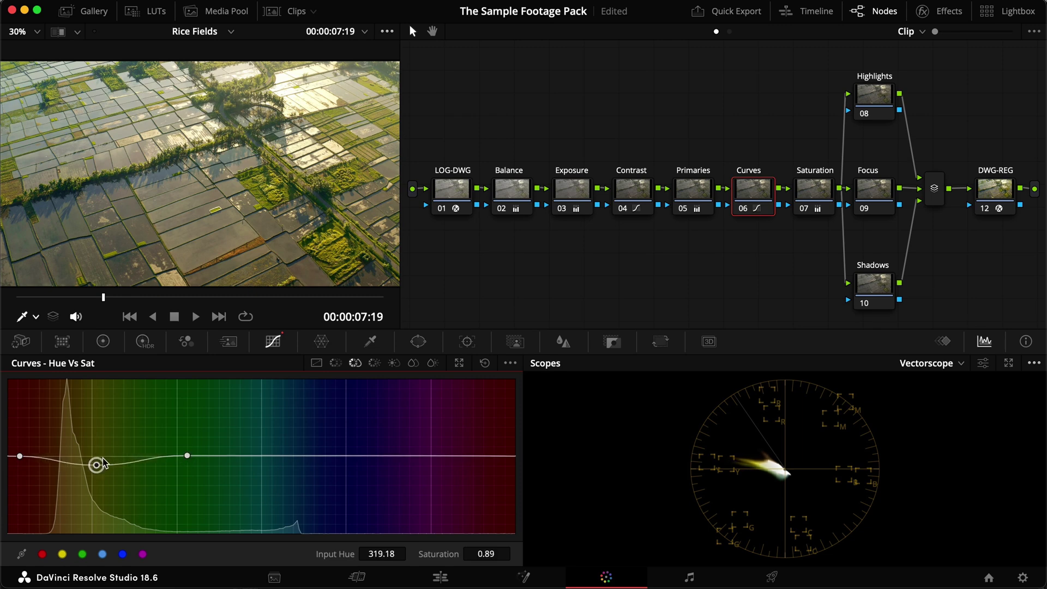
key("super+d")
key("super+d")
key("super+d")
Step: Compare the image without the Saturation node, and compare the Balance through Saturation nodes' combined effect at full-screen size
left_click(809, 190)
key("super+d")
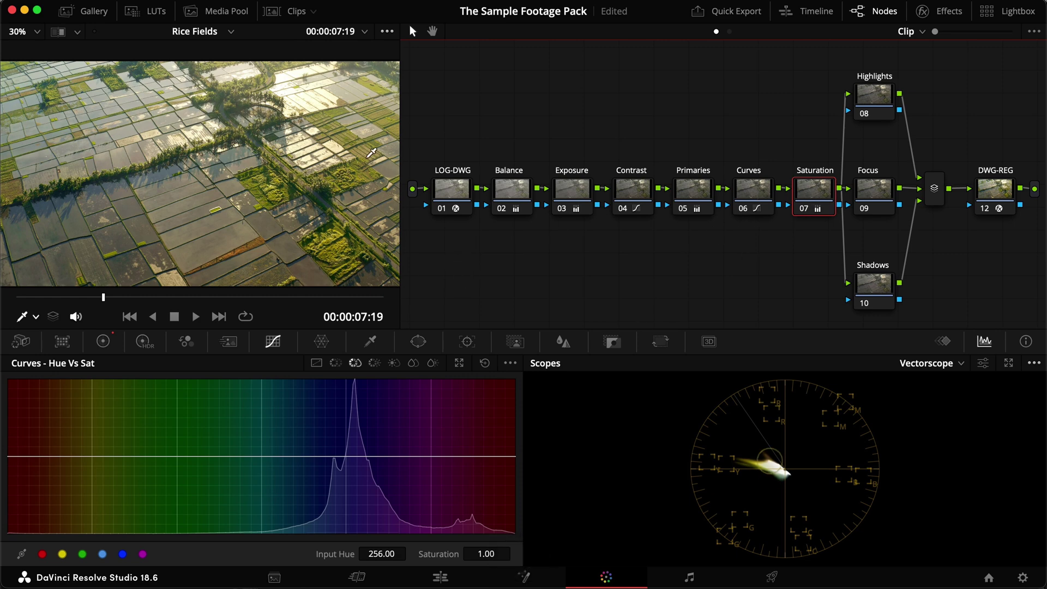
left_click(690, 233)
left_click_drag(822, 245, 499, 180)
key("super+f")
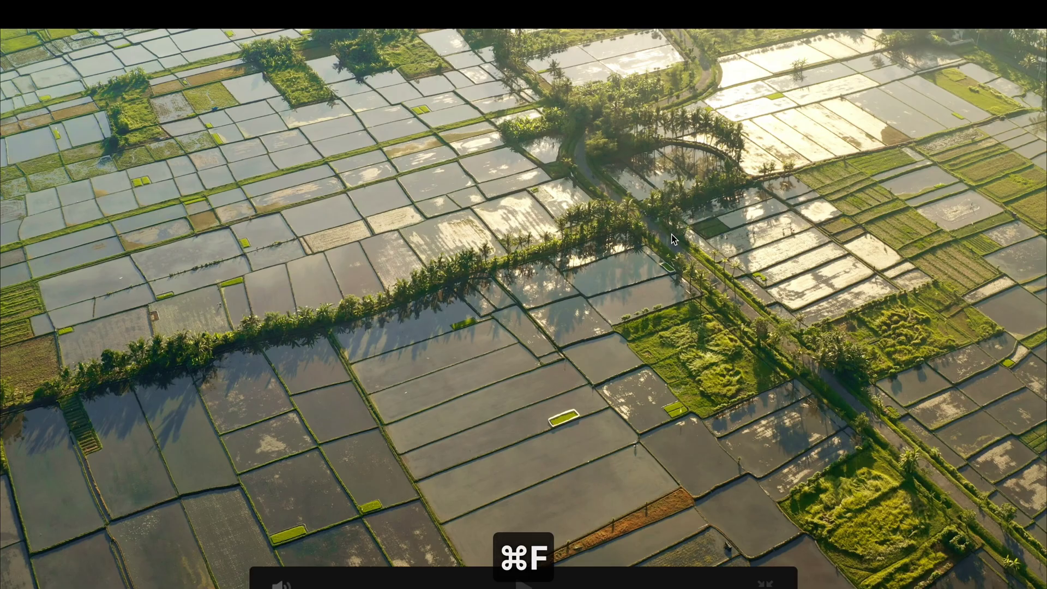
key("super+d")
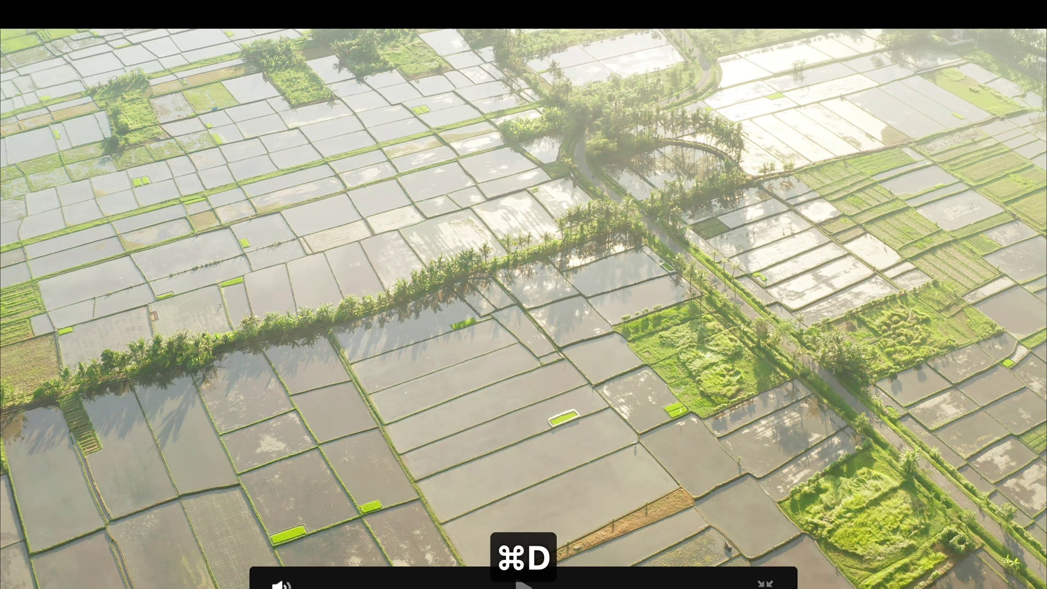
key("super+d")
key("Escape")
Step: Compare the combined effect of the Primaries, Curves and Saturation nodes at full-screen size
left_click(699, 183)
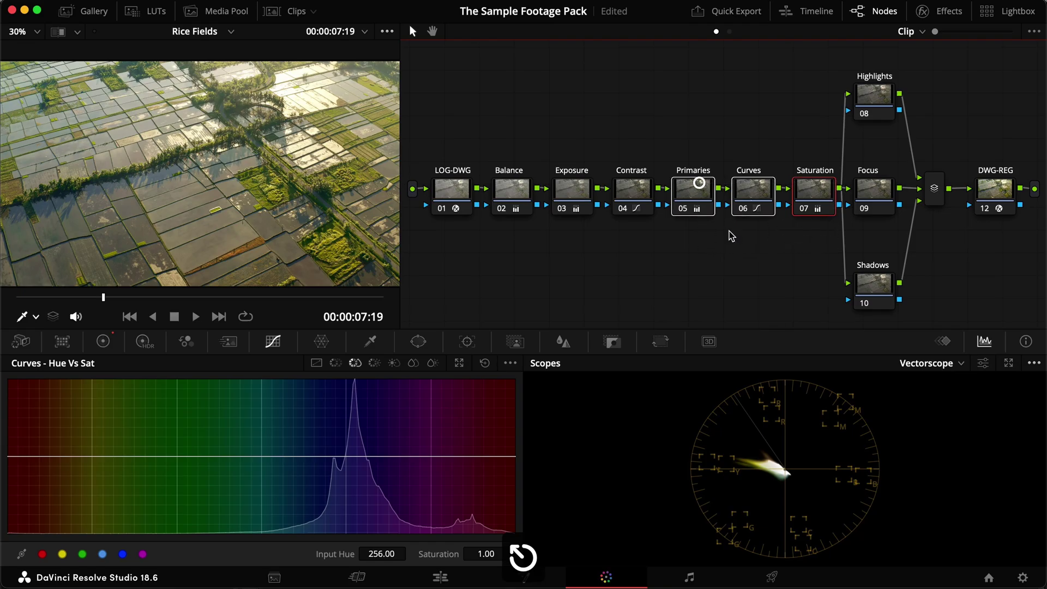
key("super+f")
key("super+d")
key("super+d")
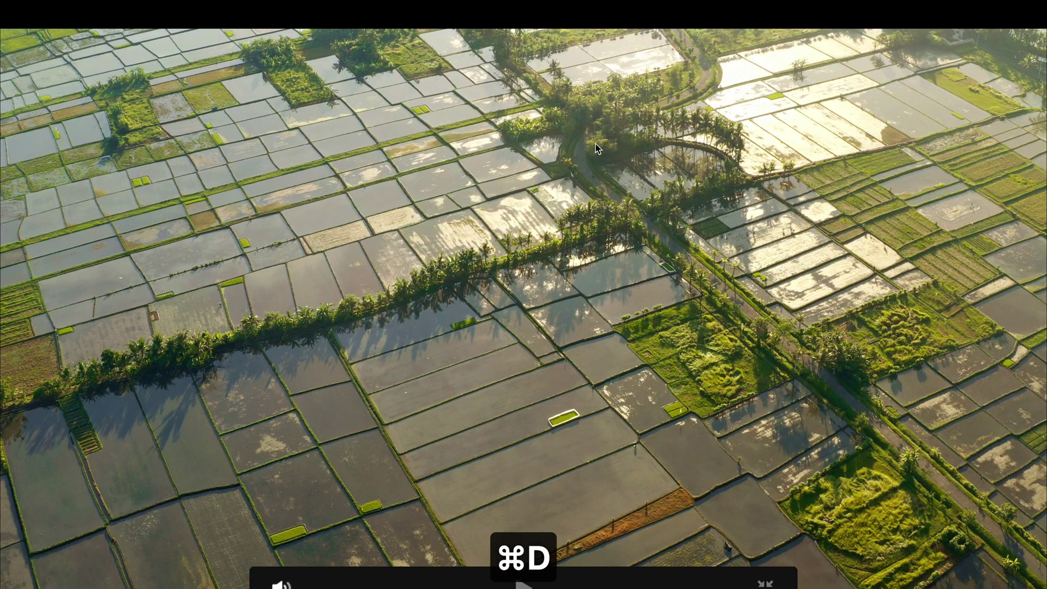
key("super+f")
Step: At 00:00:04:23, add a circle window to the Focus node, widened to Aspect 77.52 with Soft 1 at 34.70
left_click_drag(103, 297, 91, 299)
key("shift+apostrophe")
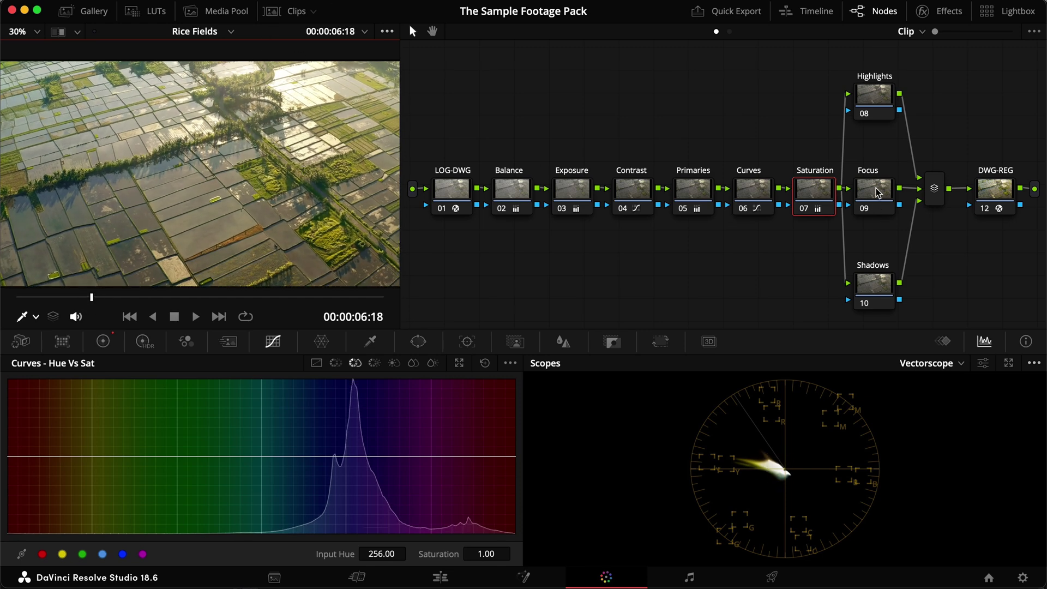
left_click_drag(225, 296, 192, 295)
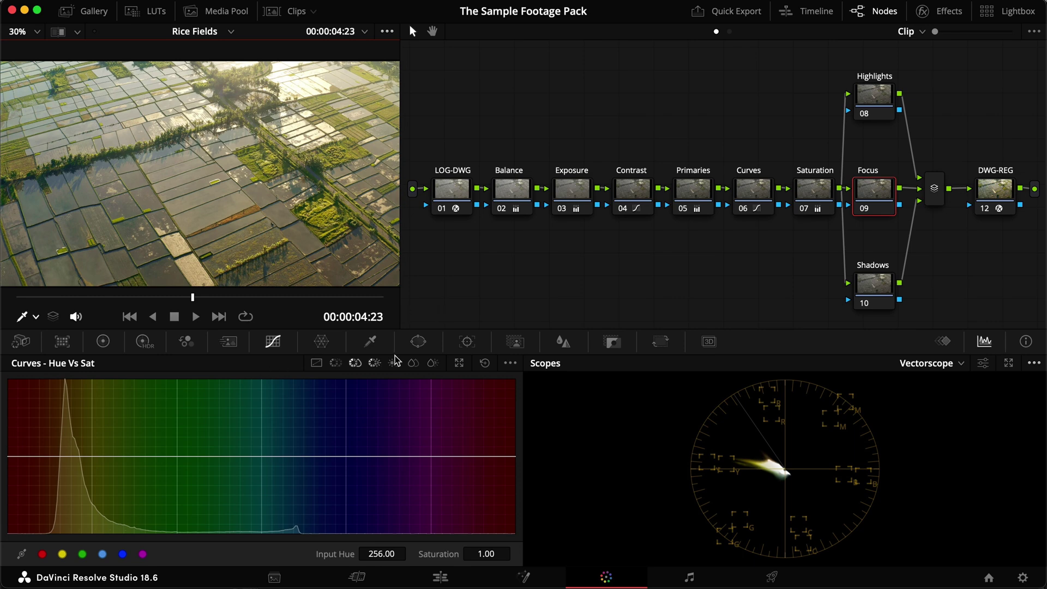
left_click(418, 341)
left_click(31, 452)
left_click_drag(260, 175, 336, 174)
left_click_drag(201, 245, 215, 315)
key("shift+h")
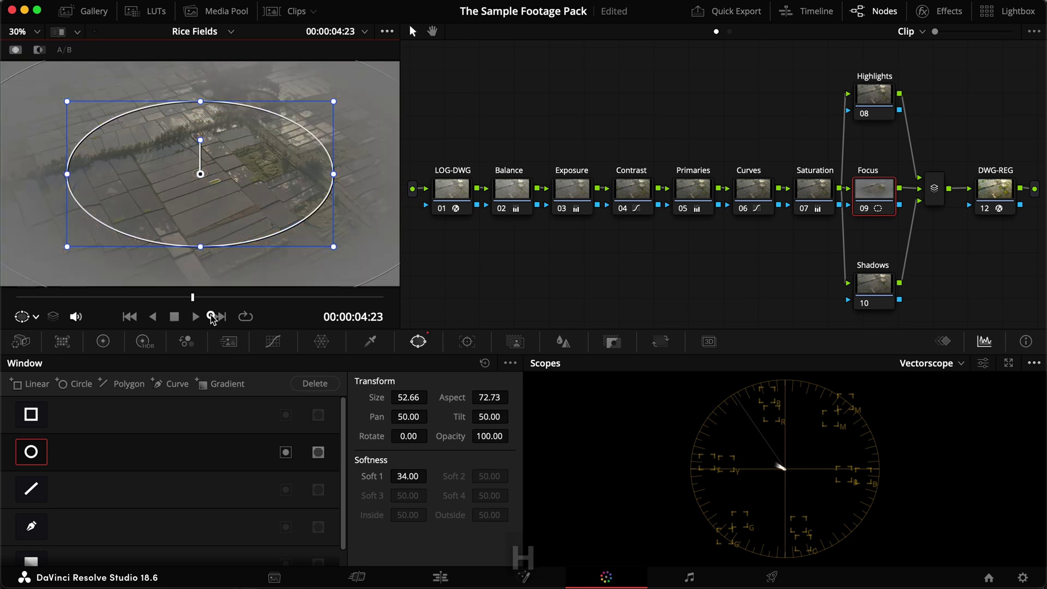
left_click_drag(334, 174, 362, 175)
key("shift+h")
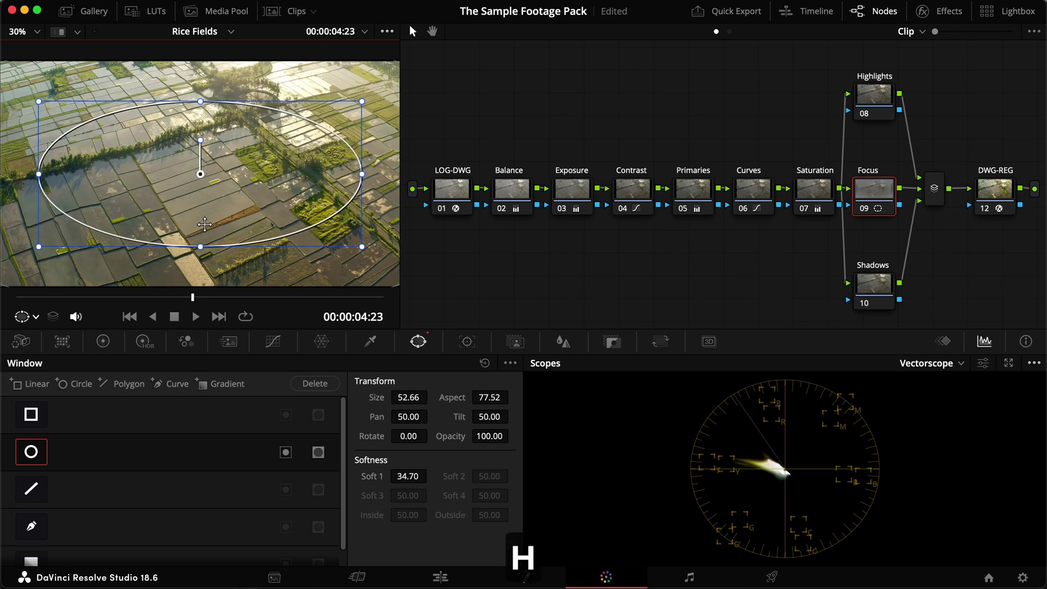
Step: On the Focus node's custom curve, lower the shadows and raise the highlights slightly, compare the effect at full-screen size, and save
left_click(273, 341)
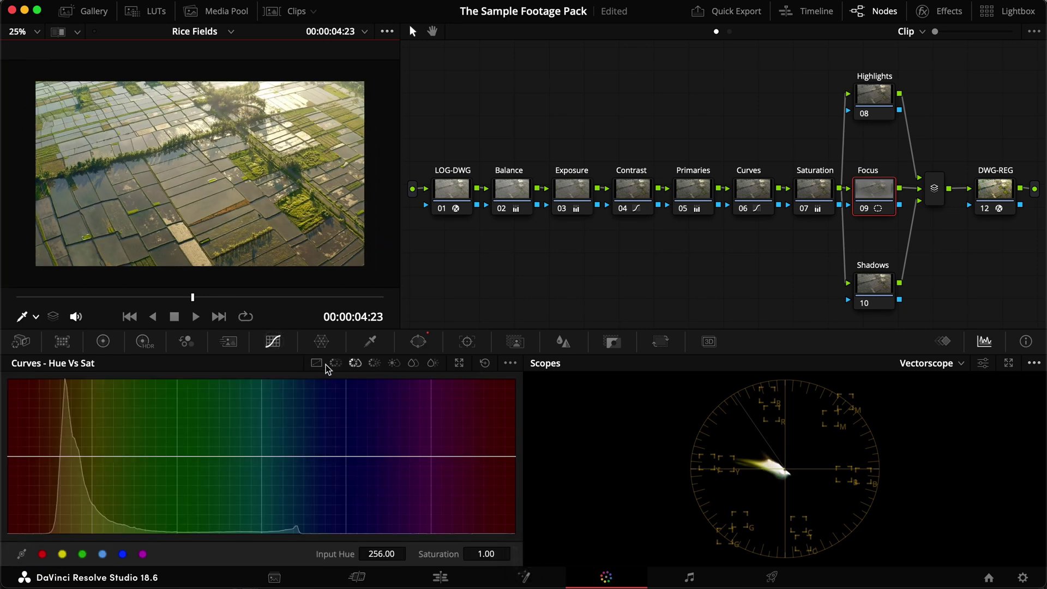
left_click(318, 362)
left_click_drag(84, 517, 82, 525)
left_click_drag(284, 424, 277, 415)
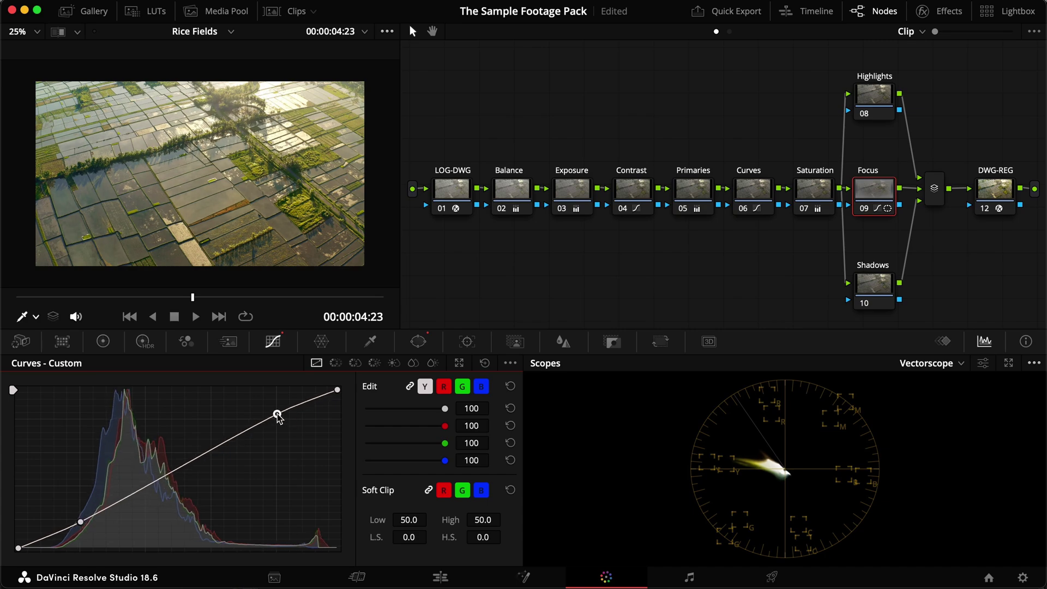
key("super+f")
key("super+d")
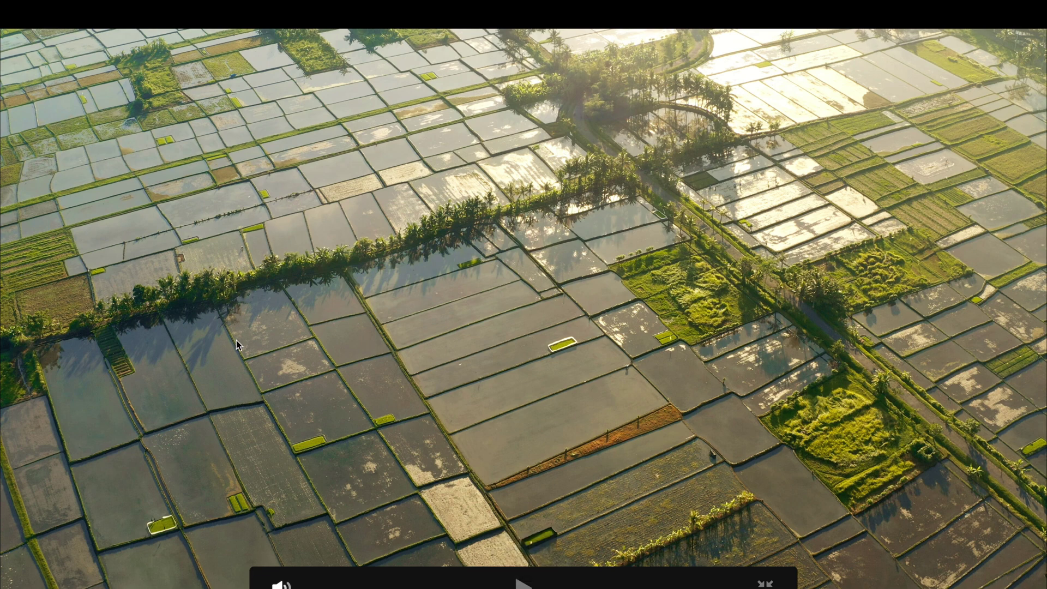
key("super+d")
key("Escape")
key("super+s")
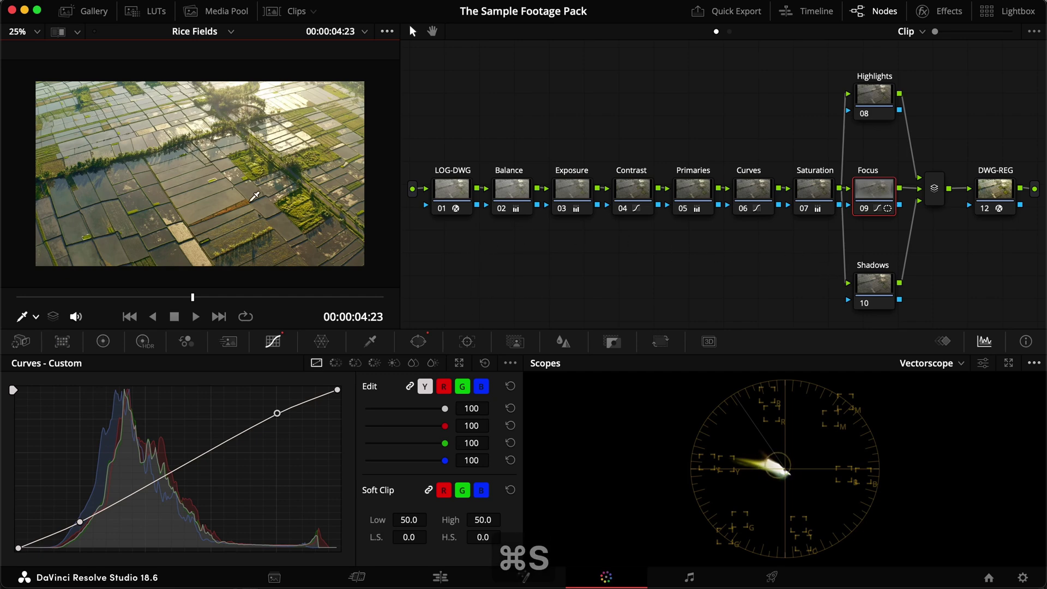
Step: Add a circle window to the Highlights node and place it above the frame
key("9")
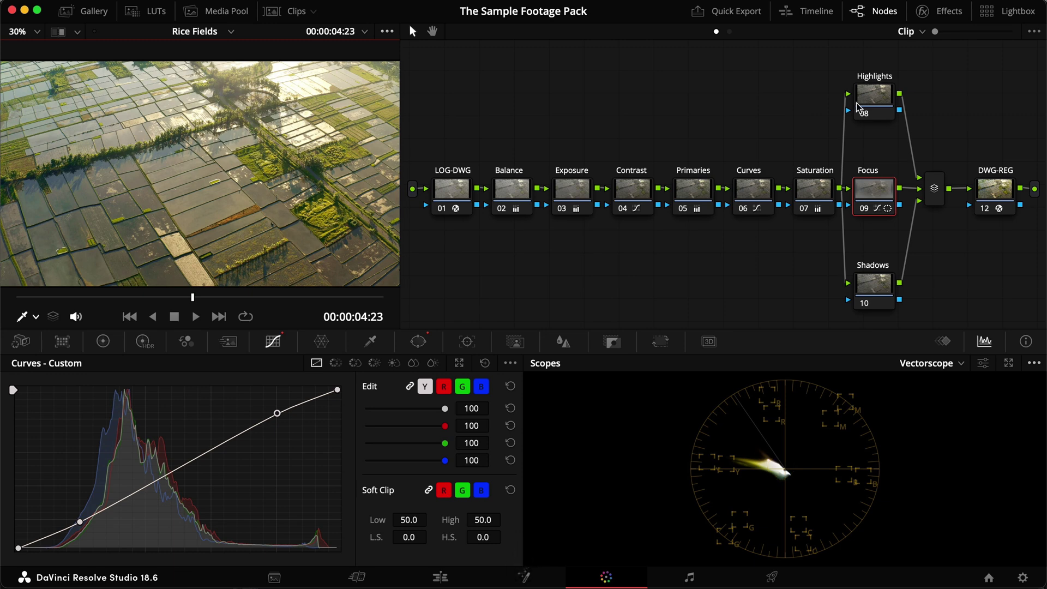
left_click(873, 96)
scroll(382, 270, "down", 5)
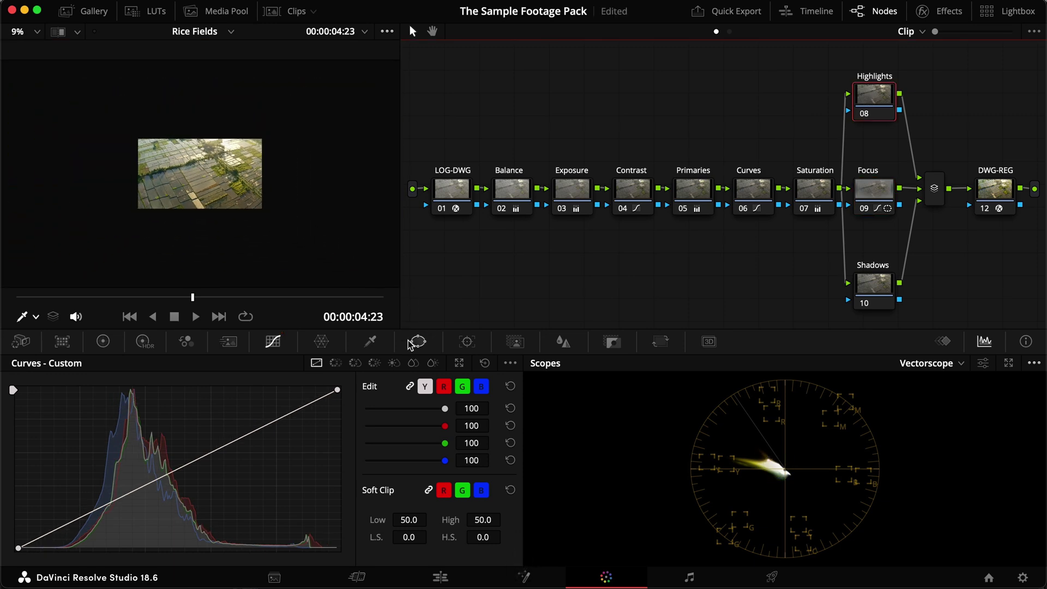
left_click(415, 342)
left_click(32, 452)
left_click_drag(198, 171, 155, 120)
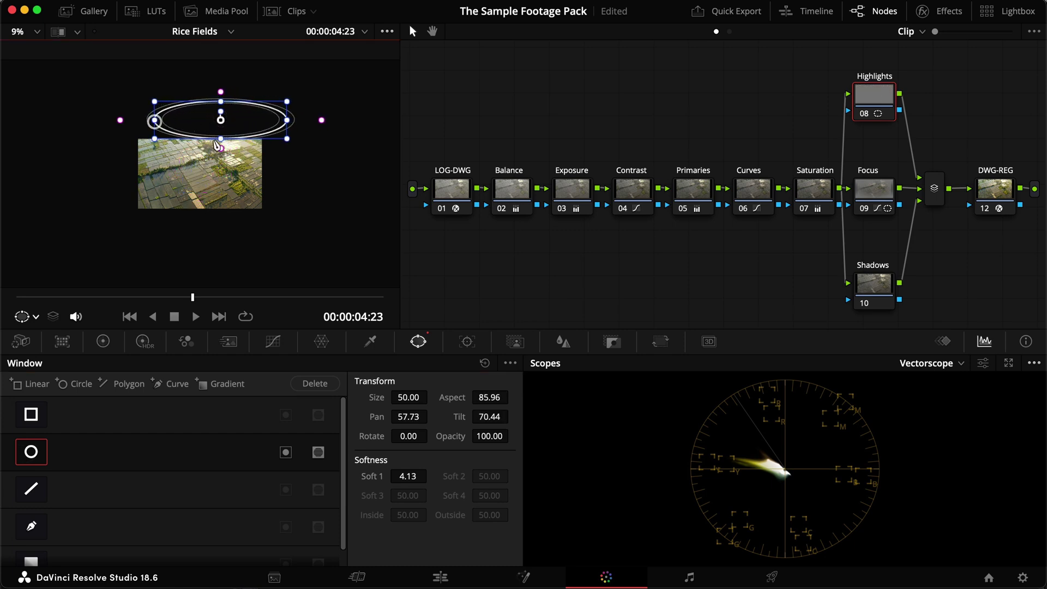
left_click_drag(221, 144, 221, 165)
left_click_drag(220, 119, 220, 110)
Step: Set the Highlights window's Soft 1 to 100 and move it farther above the frame to Tilt 83.27, checking its coverage
left_click(410, 475)
type("100")
key("Return")
key("shift+h")
left_click_drag(225, 122, 224, 86)
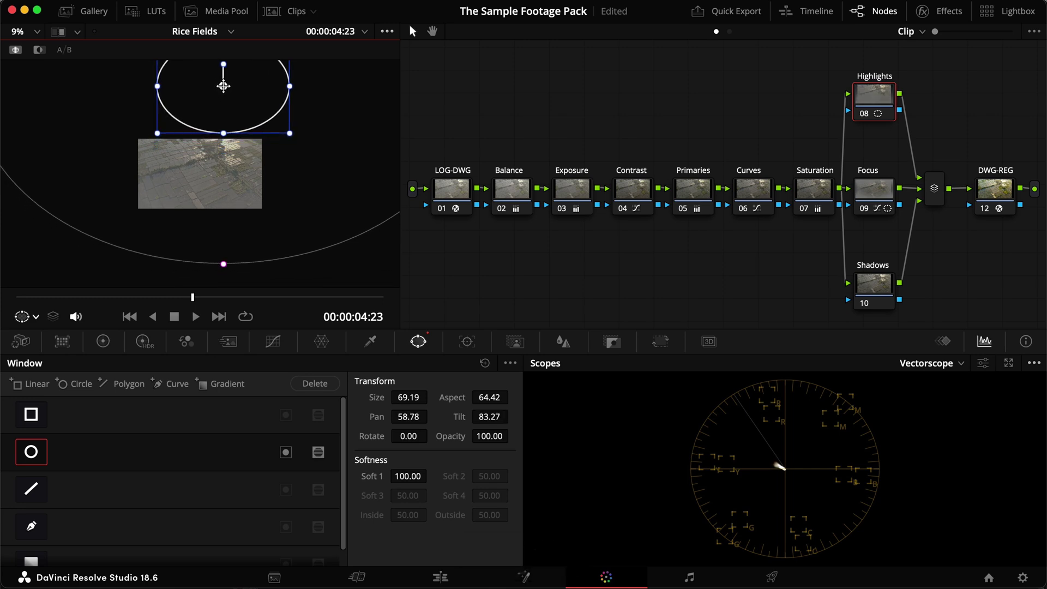
scroll(207, 181, "up", 3)
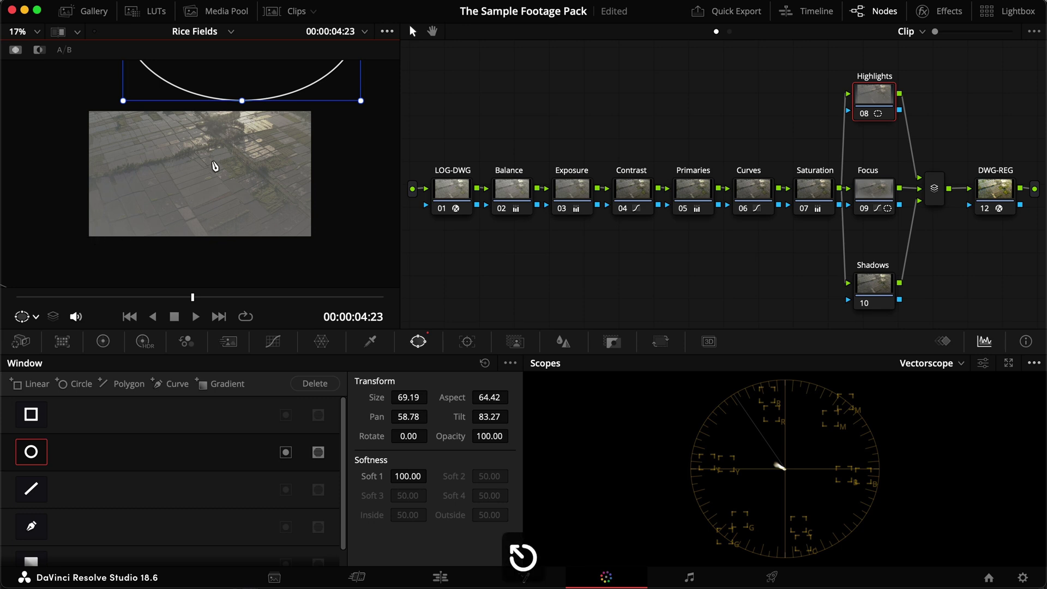
scroll(228, 179, "up", 1)
key("shift+h")
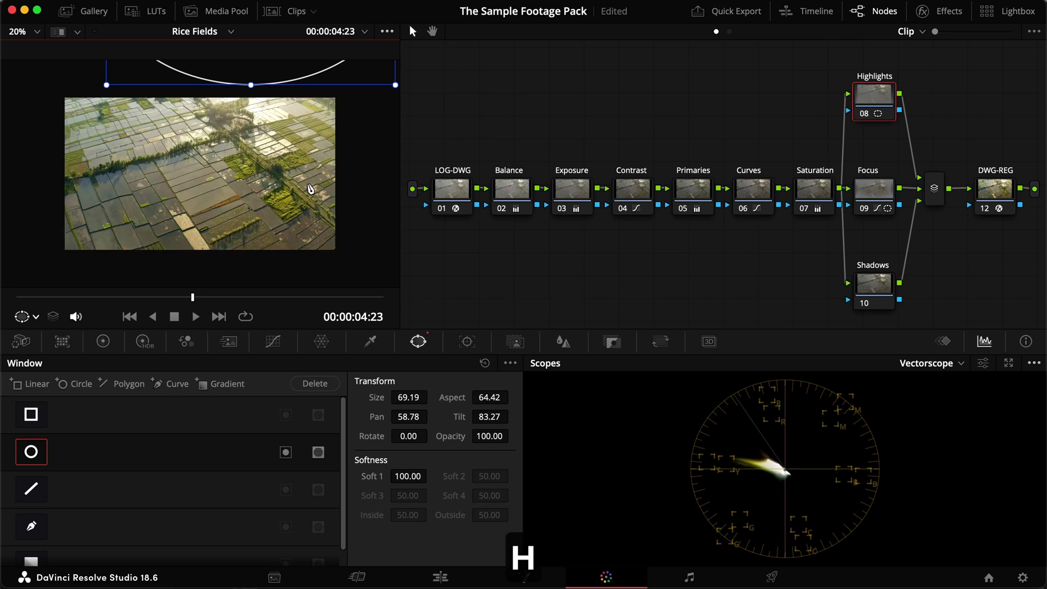
scroll(163, 182, "up", 2)
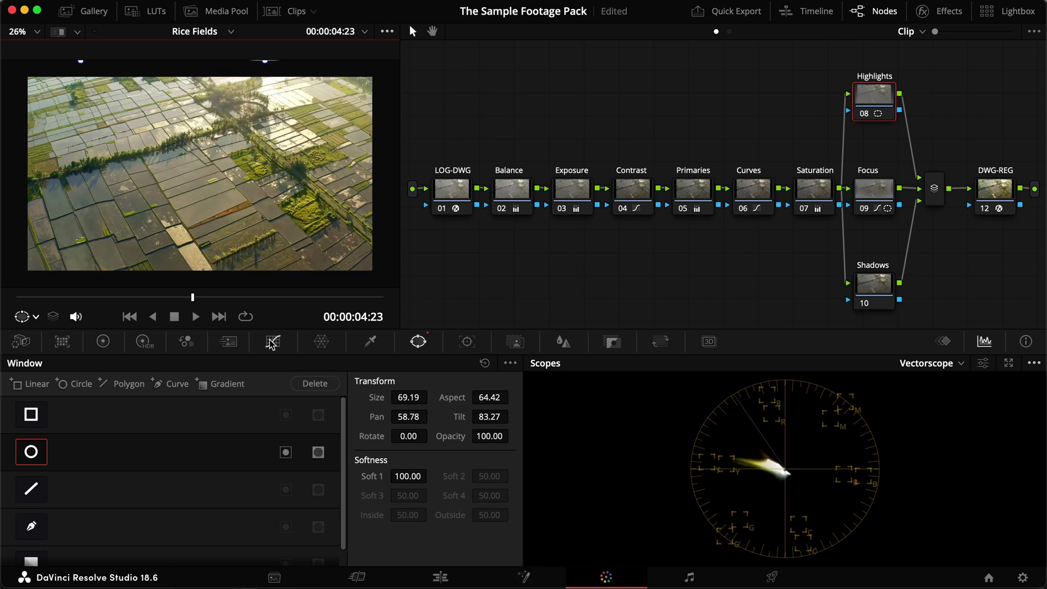
Step: Switch the scopes display to Waveform
left_click(928, 364)
left_click(934, 396)
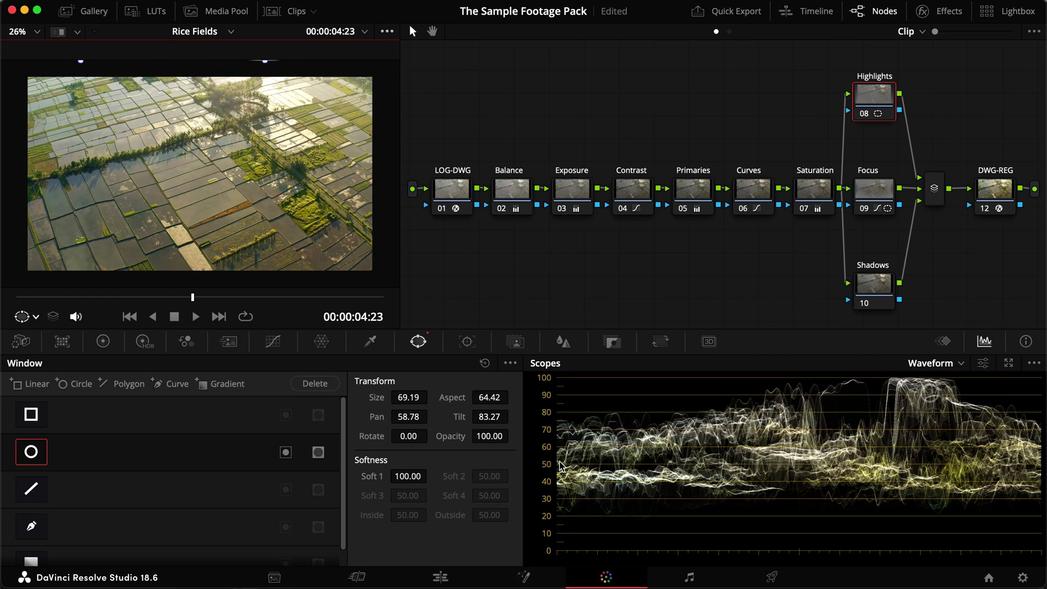
left_click(273, 342)
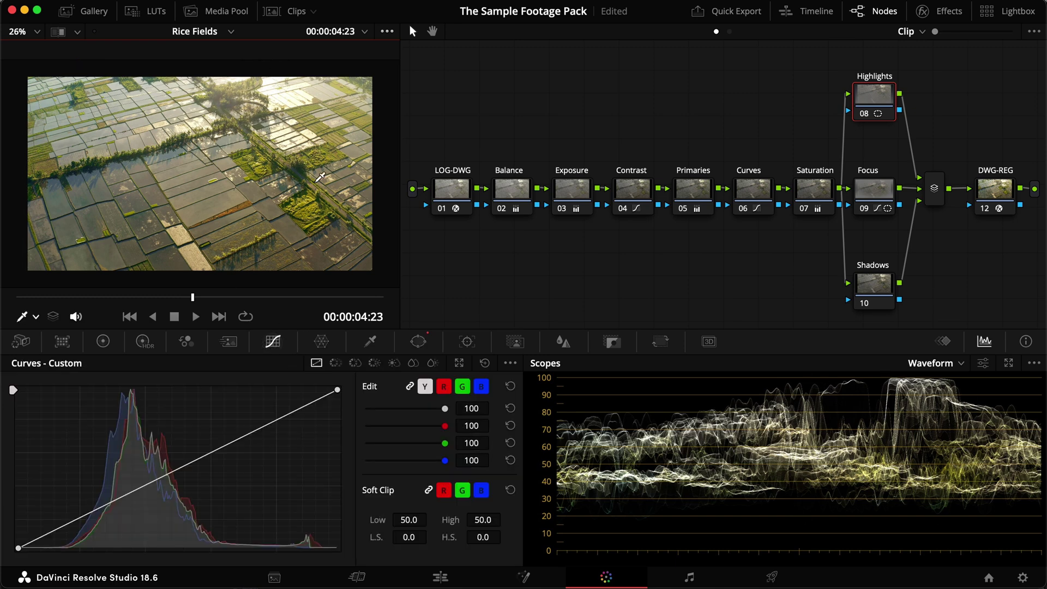
Step: Turn off Hue and Saturation in the Highlights node's HSL qualifier and sample a bright field near the frame's upper edge
left_click(371, 341)
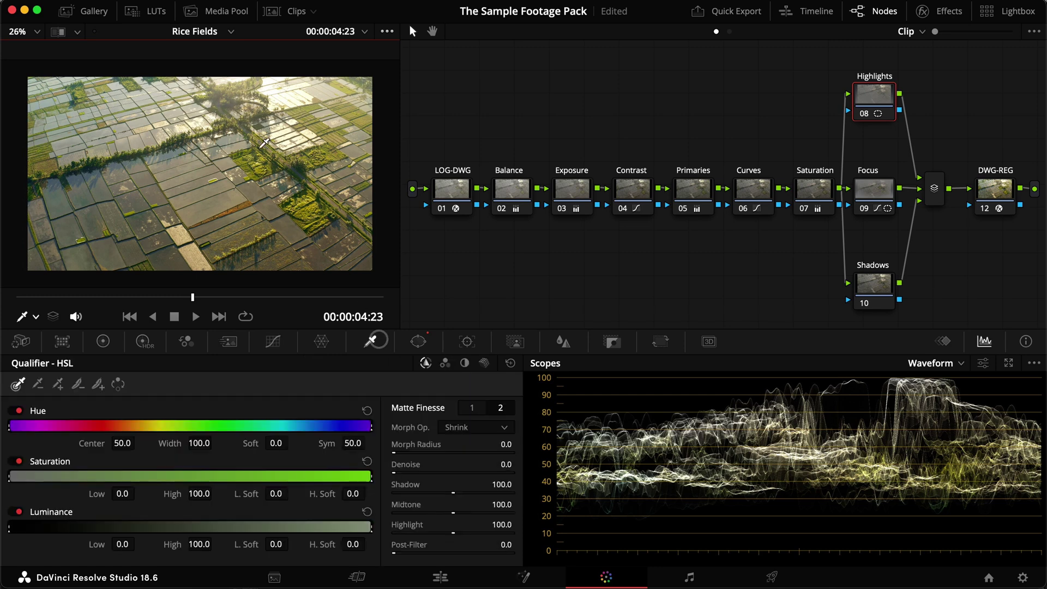
left_click(18, 411)
left_click(18, 461)
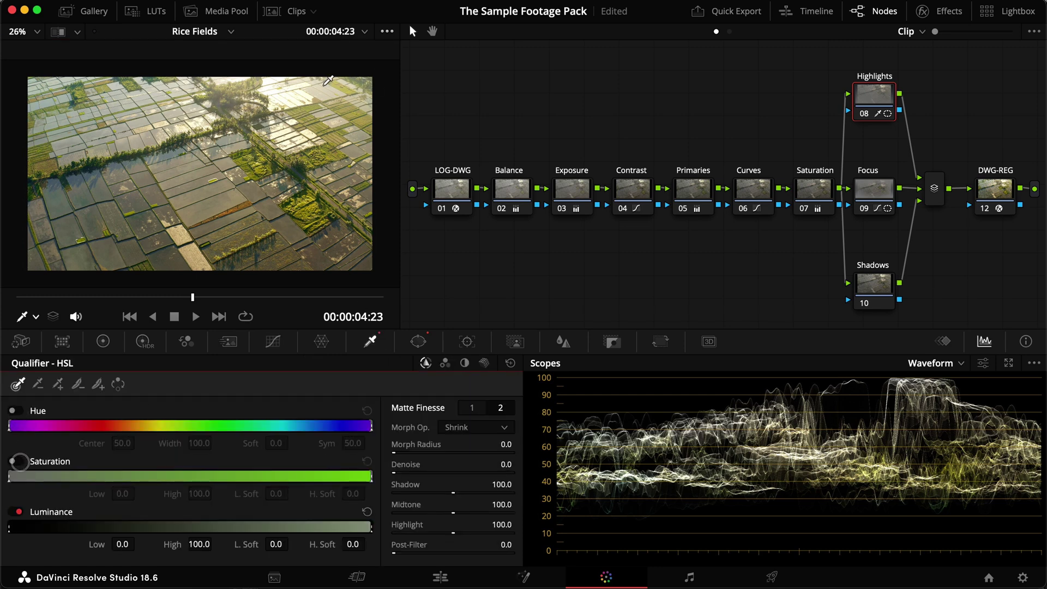
left_click(280, 95)
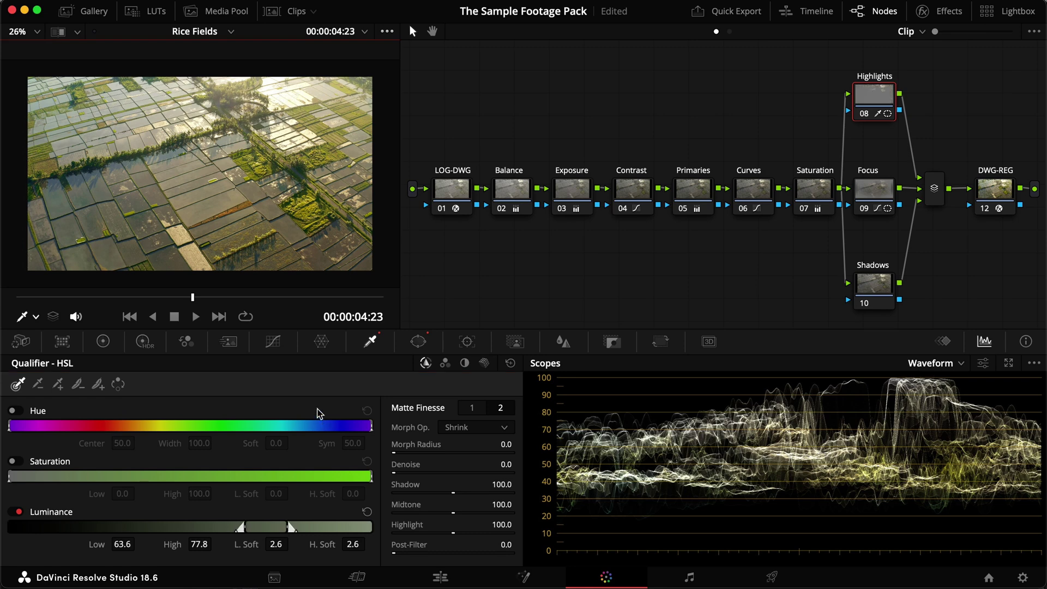
Step: Set the qualifier's Luminance to Low 0.0, High 68.0 and L. Soft 0.0, with a Blur Radius of 10.7, previewing the selection
key("shift+h")
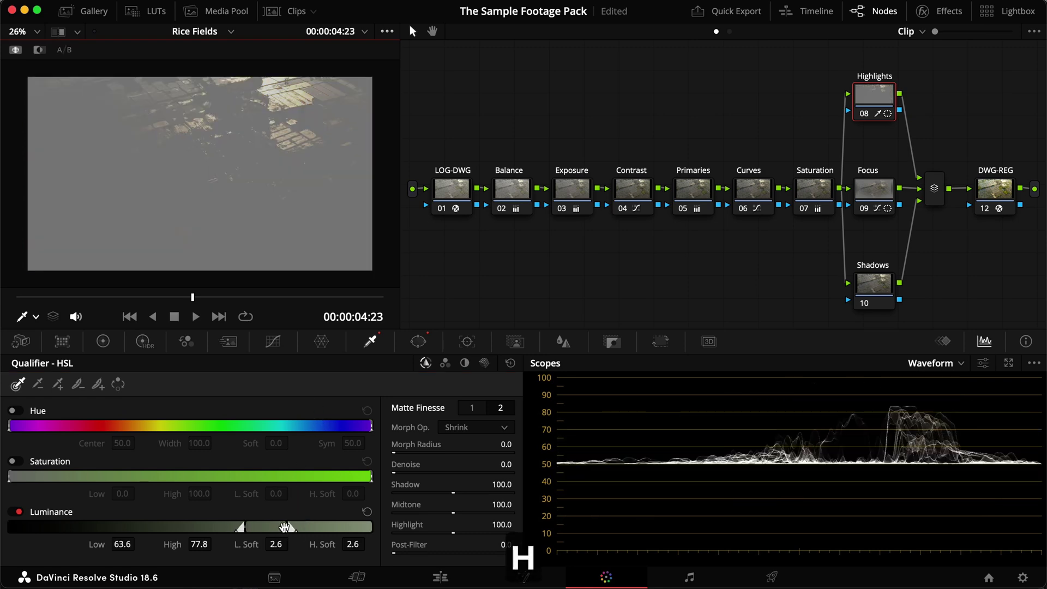
left_click_drag(276, 528, 3, 530)
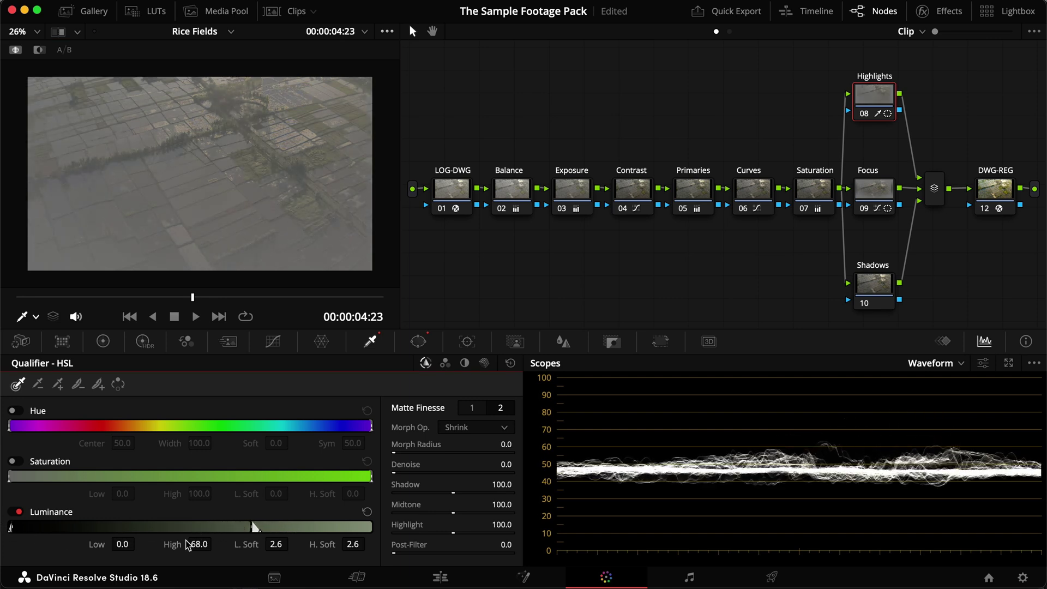
left_click_drag(271, 549, 251, 548)
left_click(472, 408)
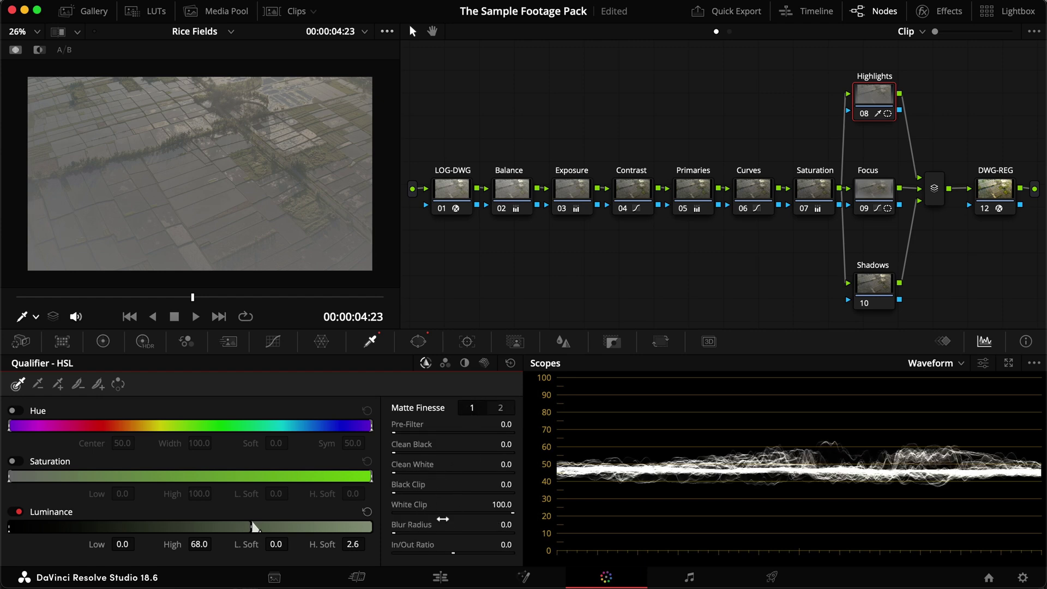
left_click_drag(454, 525, 504, 528)
key("shift+h")
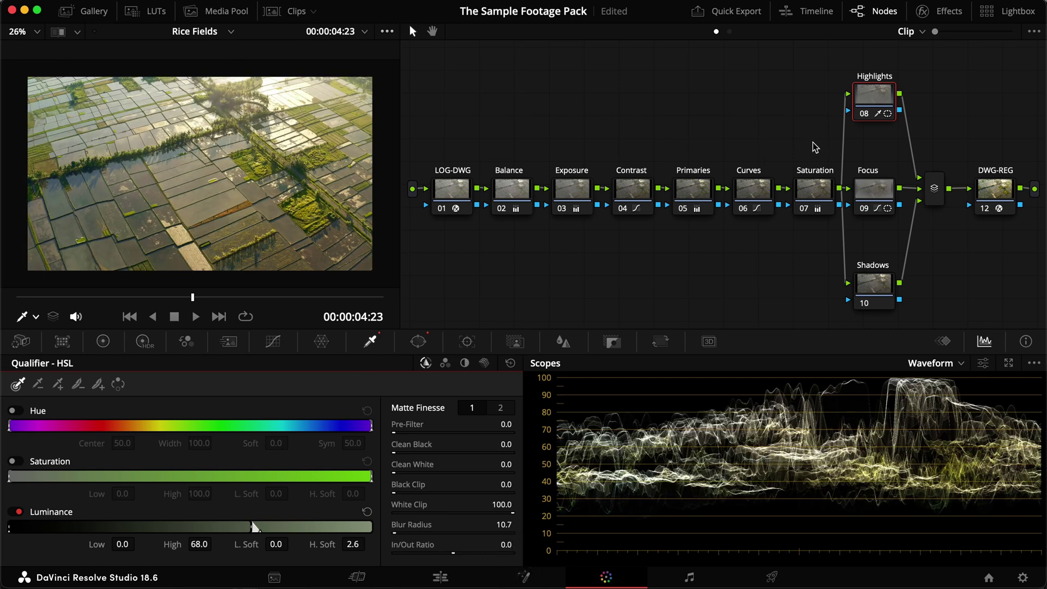
Step: Raise an upper-midtone point slightly on the Highlights node's custom curve, compare the node's effect, and save the project
left_click(268, 338)
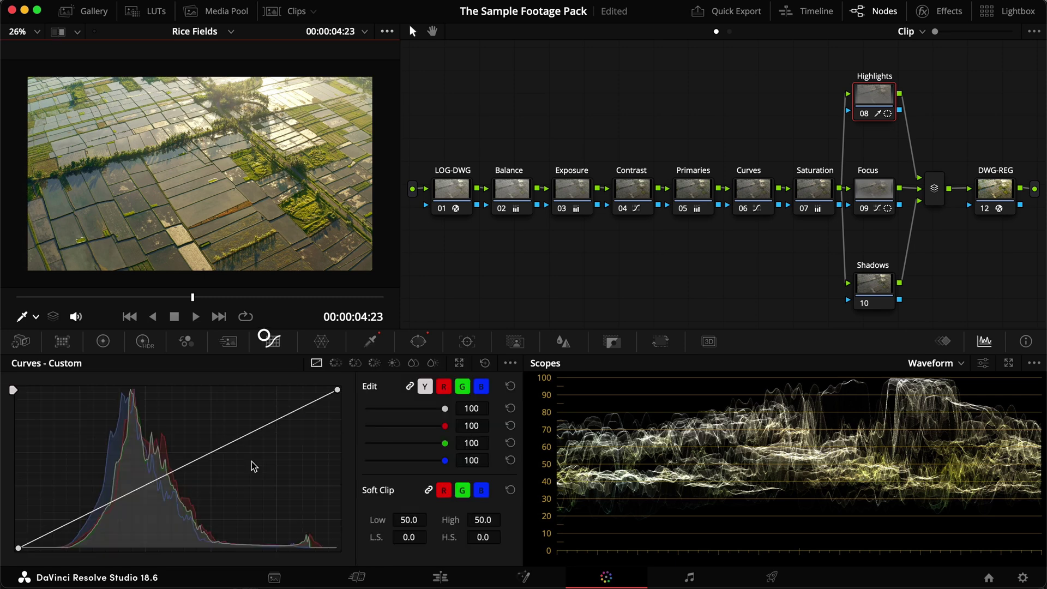
left_click(218, 447)
left_click_drag(218, 448, 217, 444)
key("super+d")
key("super+d")
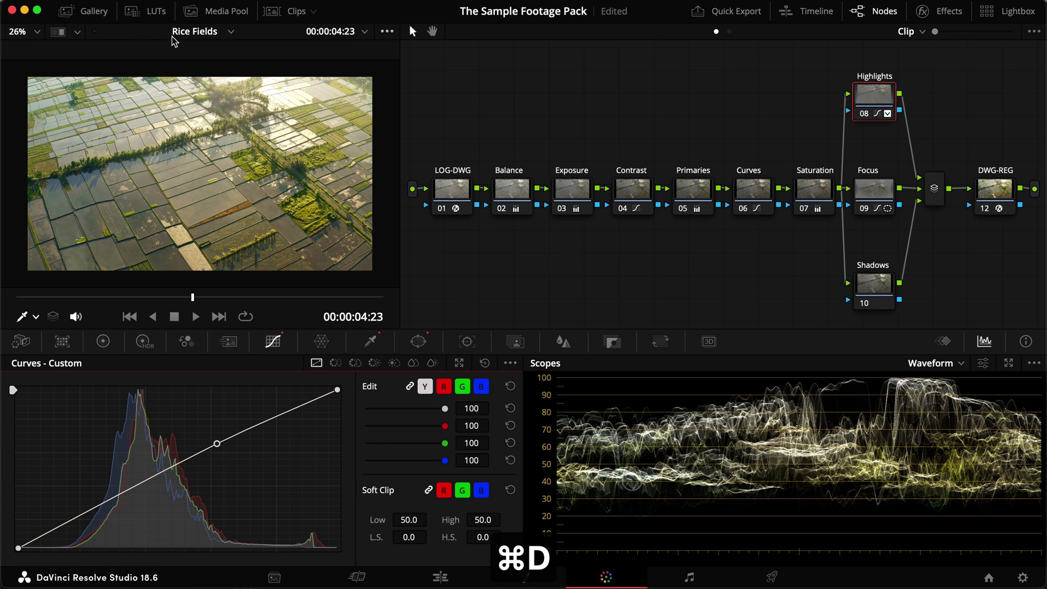
key("super+d")
key("super+d")
key("super+s")
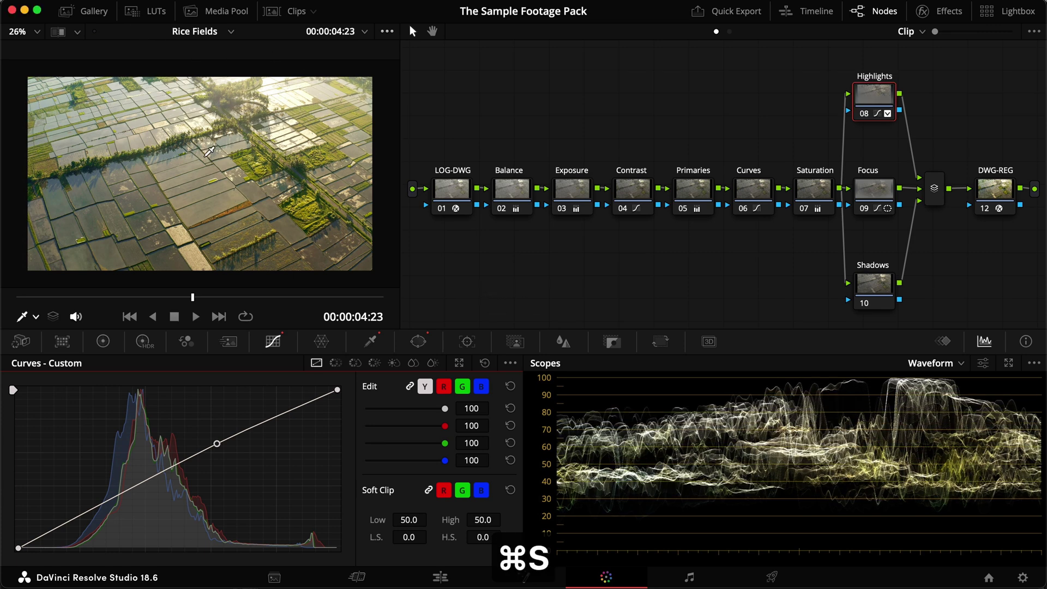
Step: Switch the scopes to Vectorscope and warm the Highlights node's Gamma with red at 0.03 and green at 0.01
left_click(103, 340)
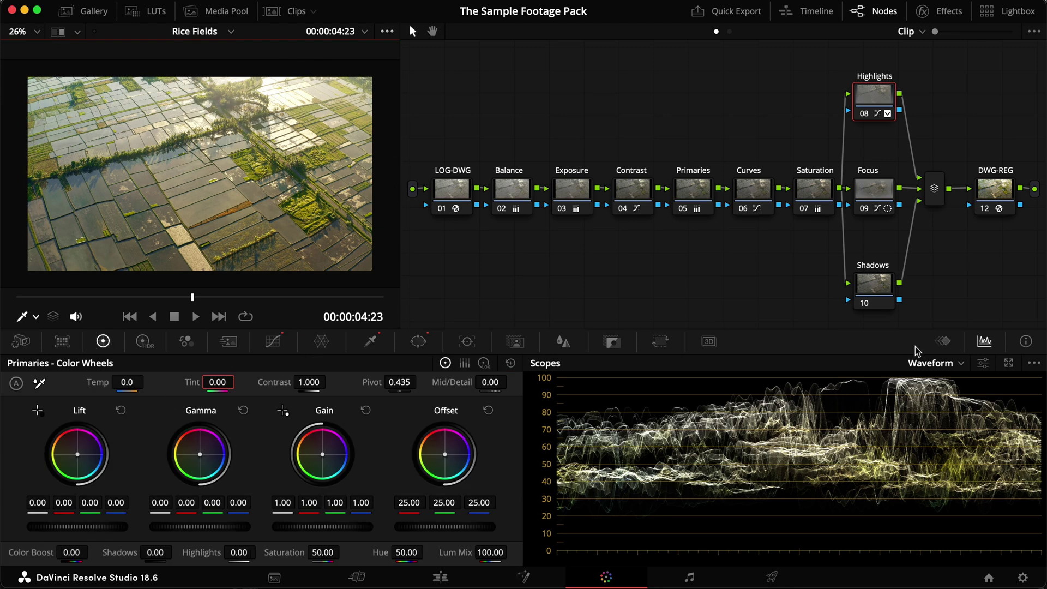
left_click(926, 364)
left_click(939, 413)
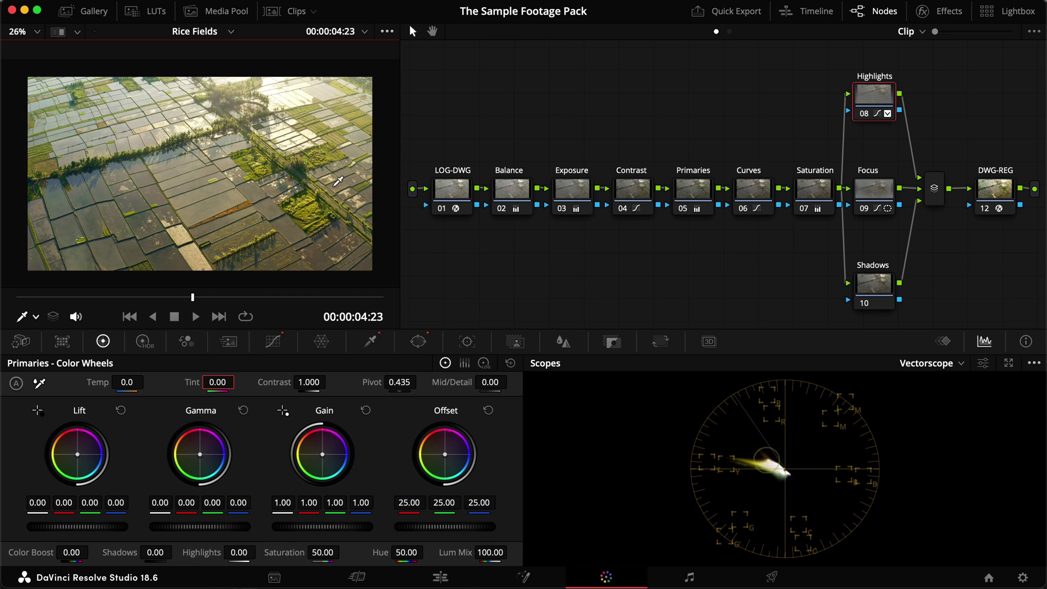
left_click_drag(174, 507, 237, 507)
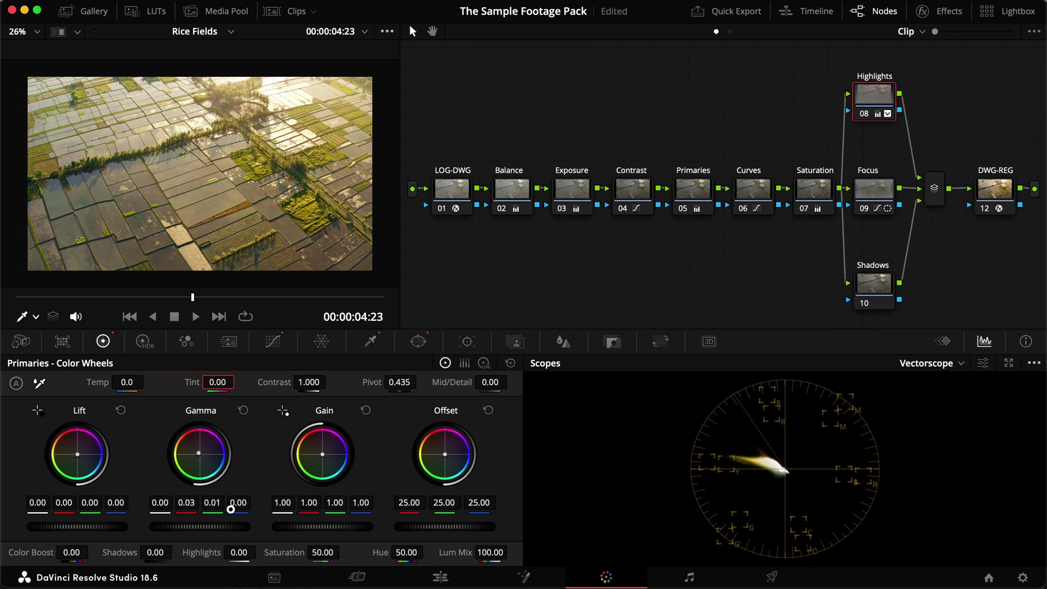
Step: Compare the Highlights node's Gamma change on and off, both full screen and in the regular viewer
key("super+f")
key("super+d")
key("super+d")
key("super+d")
key("super+d")
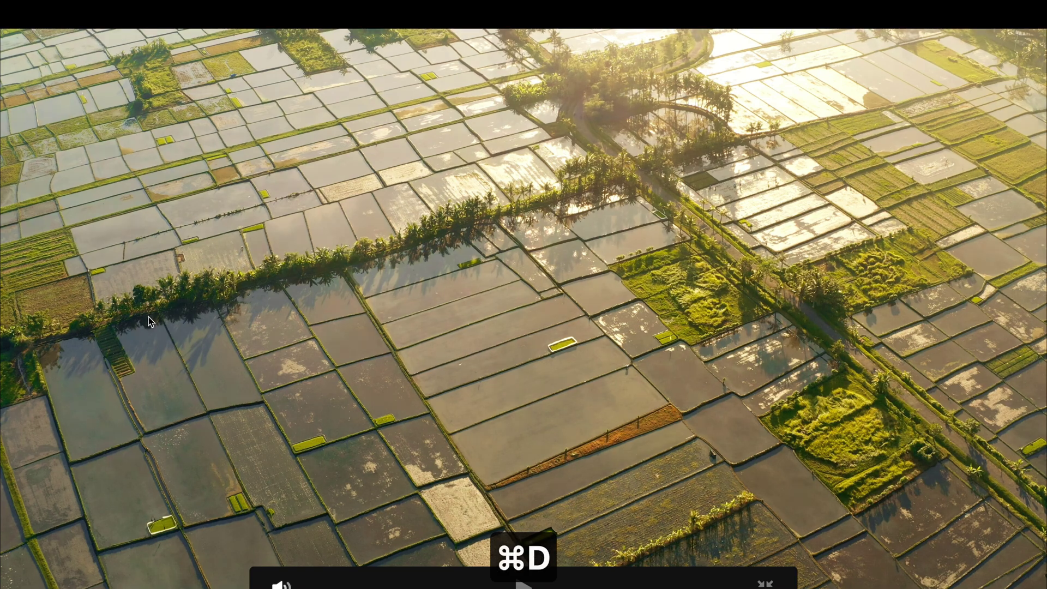
key("super+f")
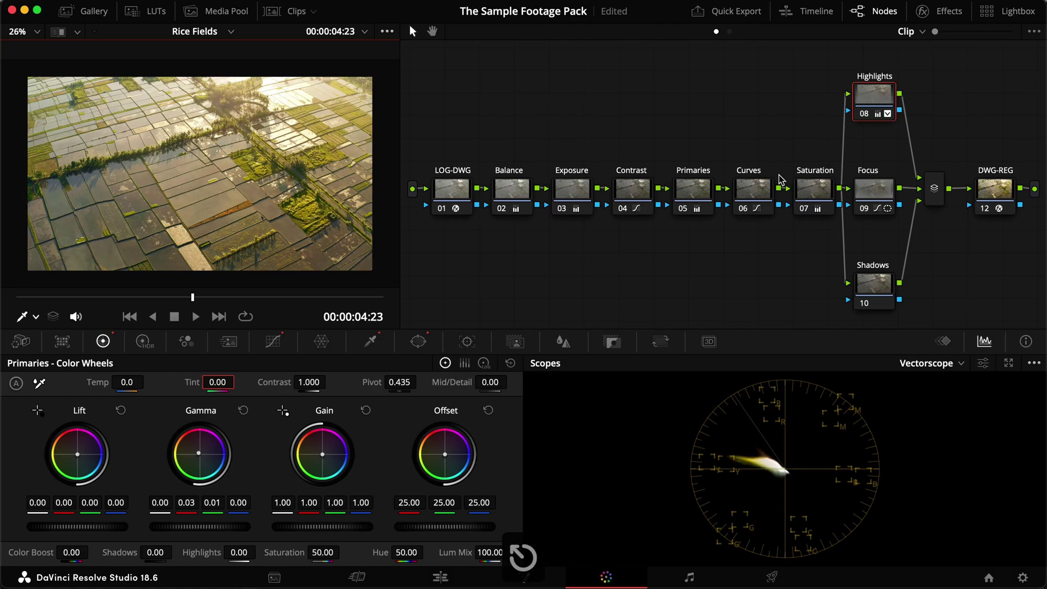
key("super+d")
key("super+d")
key("super+d")
scroll(219, 143, "up", 2)
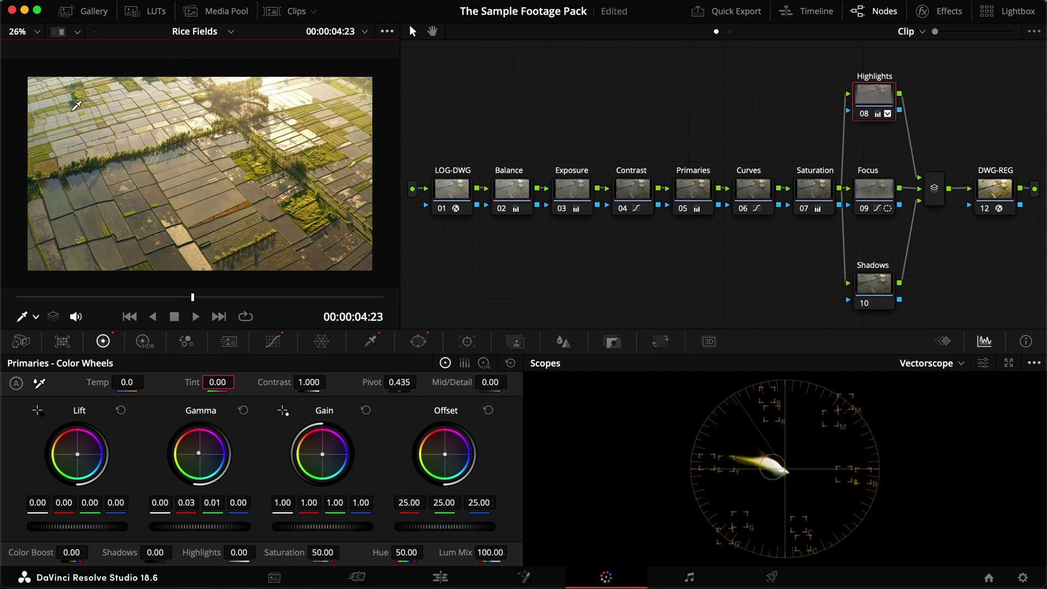
key("super+d")
key("super+d")
key("super+d")
key("super+d")
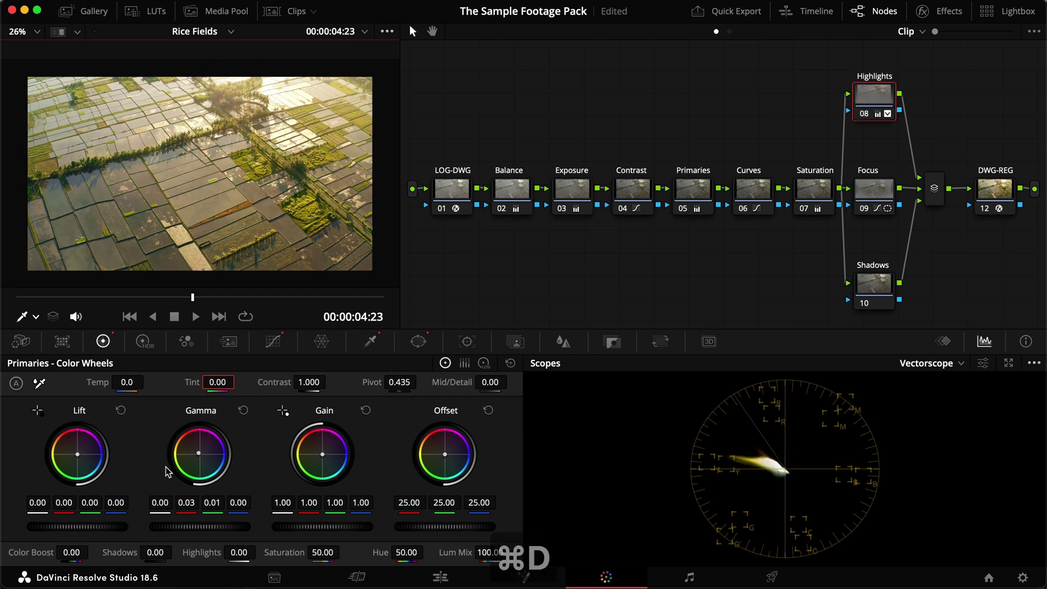
Step: Warm the Highlights node's Gain with red at 1.03 and green at 1.01, comparing the node on and off
left_click_drag(313, 507, 339, 510)
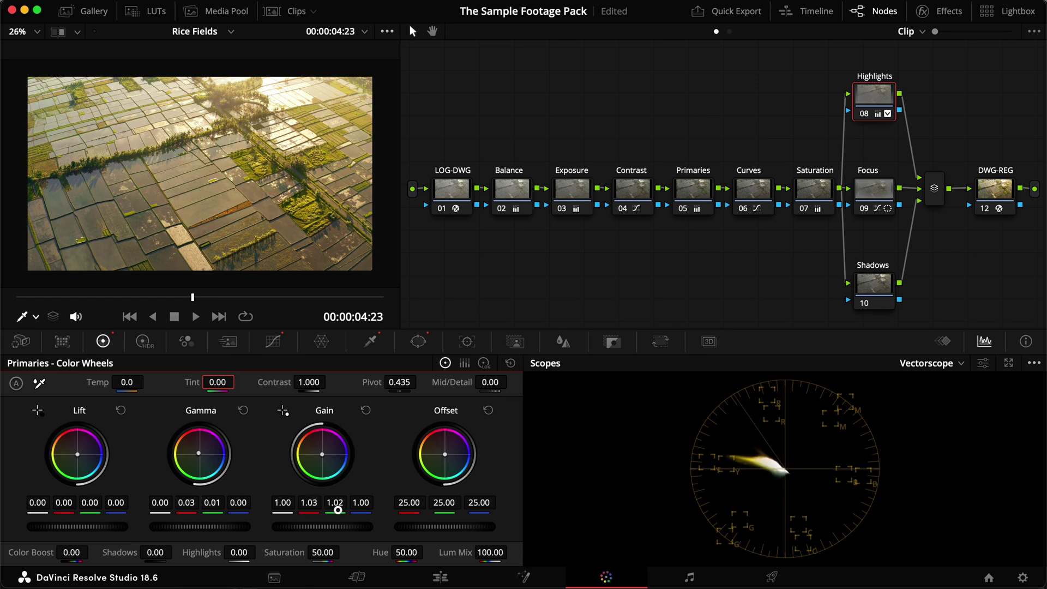
key("super+d")
key("super+d")
key("super+d")
key("super+d")
key("super+d")
key("super+d")
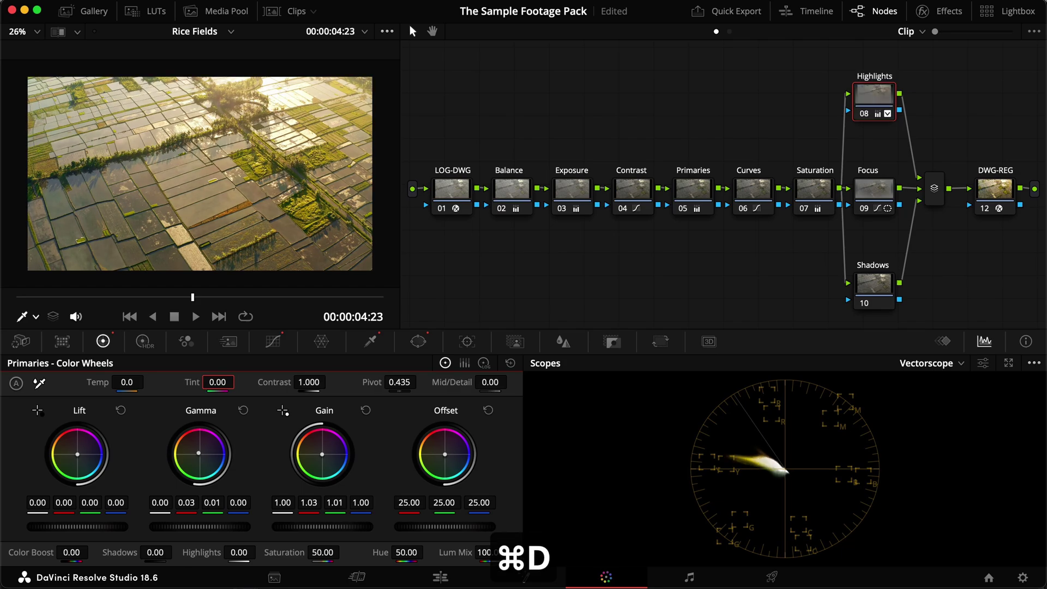
Step: Compare the Highlights node's effect full screen and save the project
key("super+f")
key("super+d")
key("super+d")
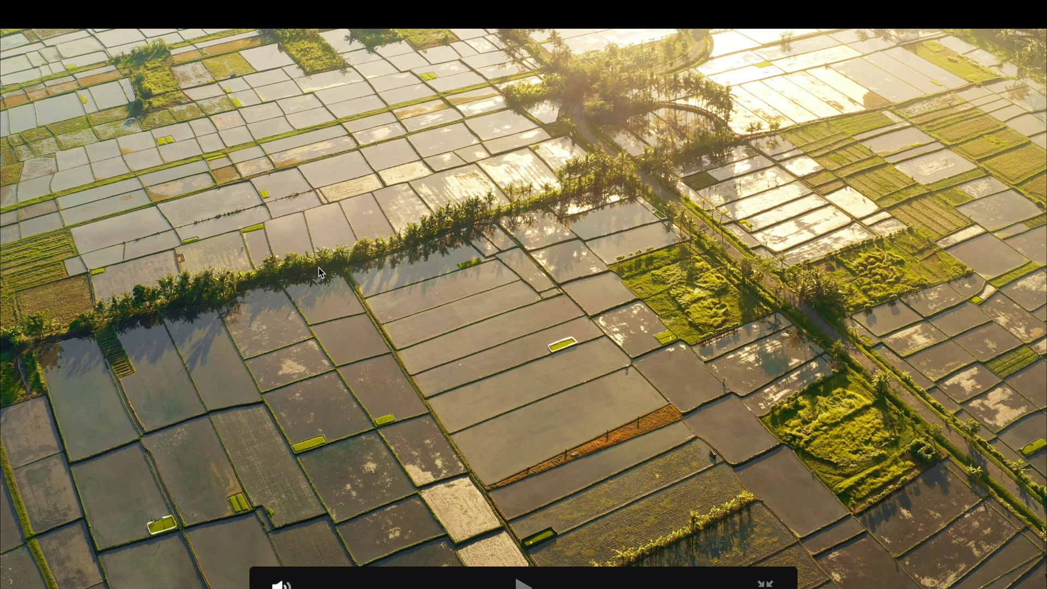
key("super+d")
key("super+d")
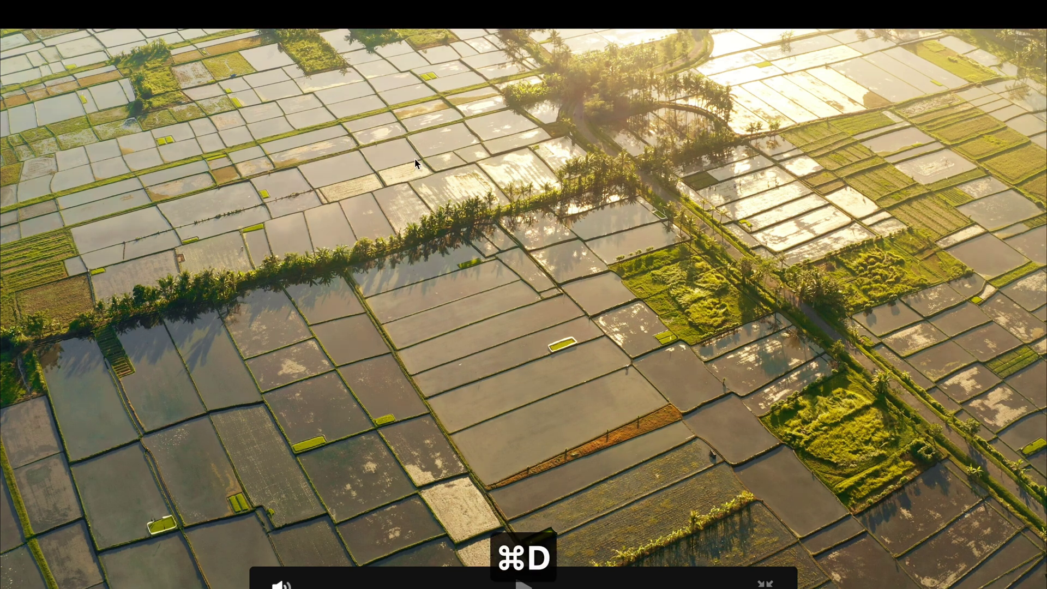
key("super+f")
key("super+s")
Step: Add a circle window on the Shadows node over the bright upper area with Size 69.65, Aspect 64.98 and Soft 1 at 36.00
left_click(885, 304)
scroll(304, 199, "down", 2)
left_click(410, 348)
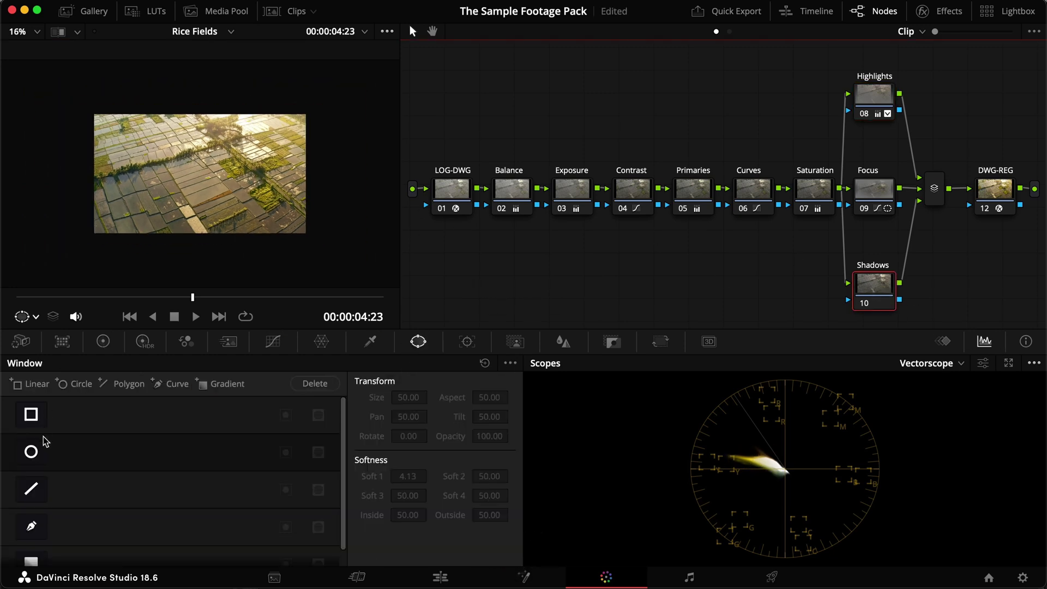
left_click(31, 452)
left_click_drag(232, 174, 317, 174)
left_click_drag(201, 146, 207, 87)
left_click_drag(211, 164, 235, 115)
left_click_drag(236, 221, 231, 292)
left_click_drag(232, 161, 239, 141)
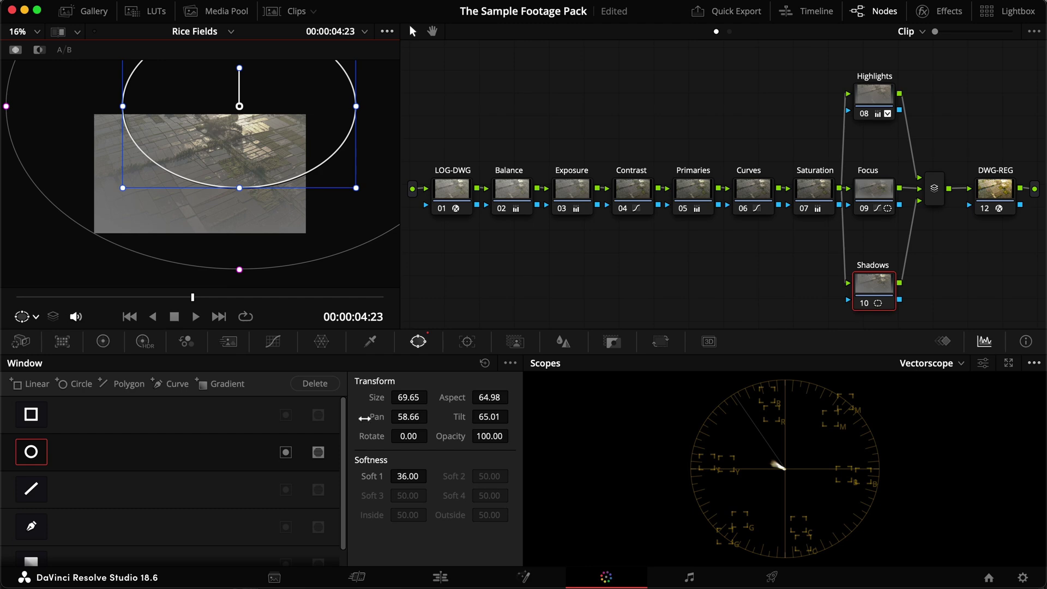
Step: Invert the Shadows node's circle window and move it to Pan 54.98, Tilt 57.51, previewing the result without the highlight
left_click(285, 452)
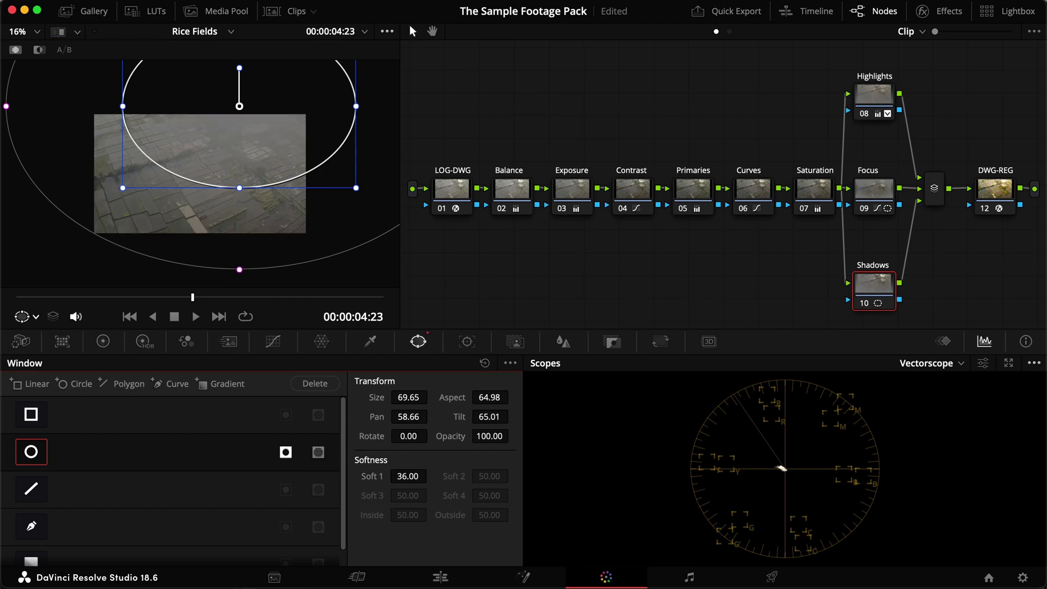
left_click_drag(239, 106, 223, 141)
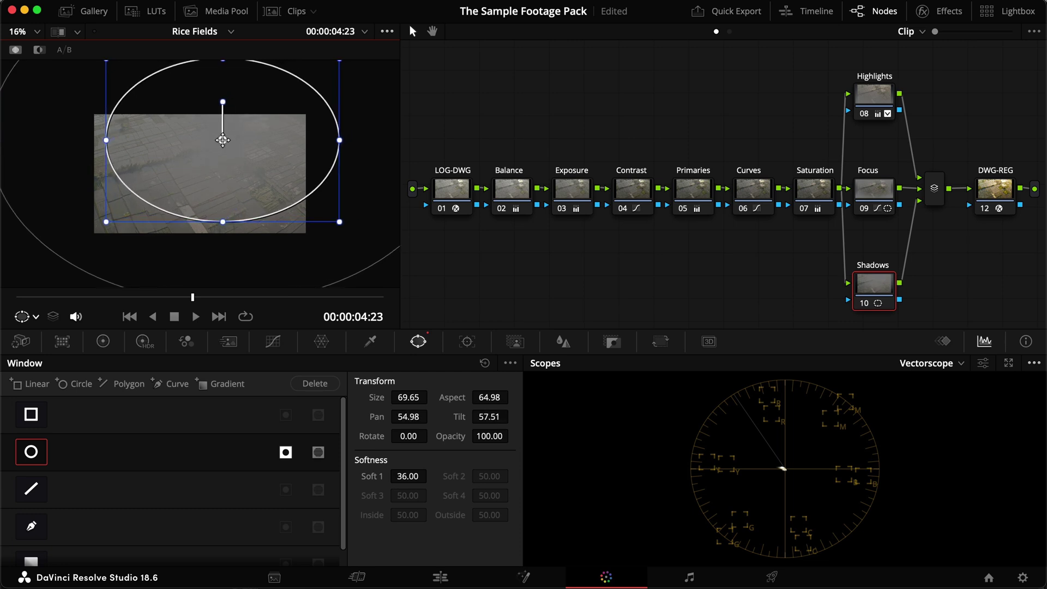
key("shift+h")
scroll(223, 141, "up", 4)
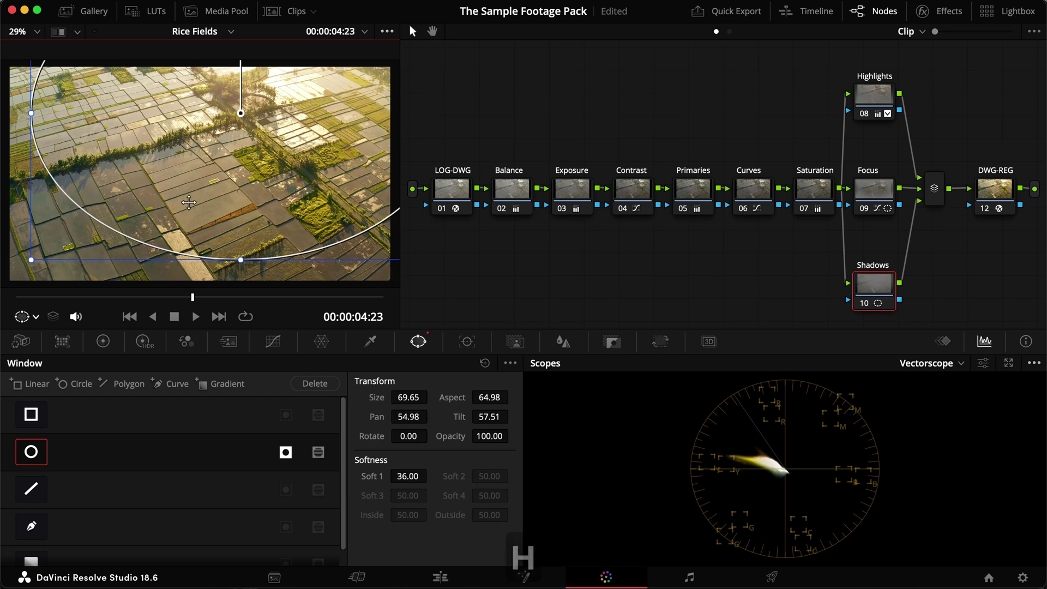
Step: Adjust a low point on the Shadows node's custom curve and cool its Lift with green 0.01 and blue 0.02, comparing the effect
left_click(273, 341)
mouse_move(114, 502)
left_mouse_down()
mouse_move(115, 512)
mouse_move(113, 502)
mouse_move(131, 505)
mouse_move(99, 507)
left_mouse_up()
left_click(103, 342)
key("super+d")
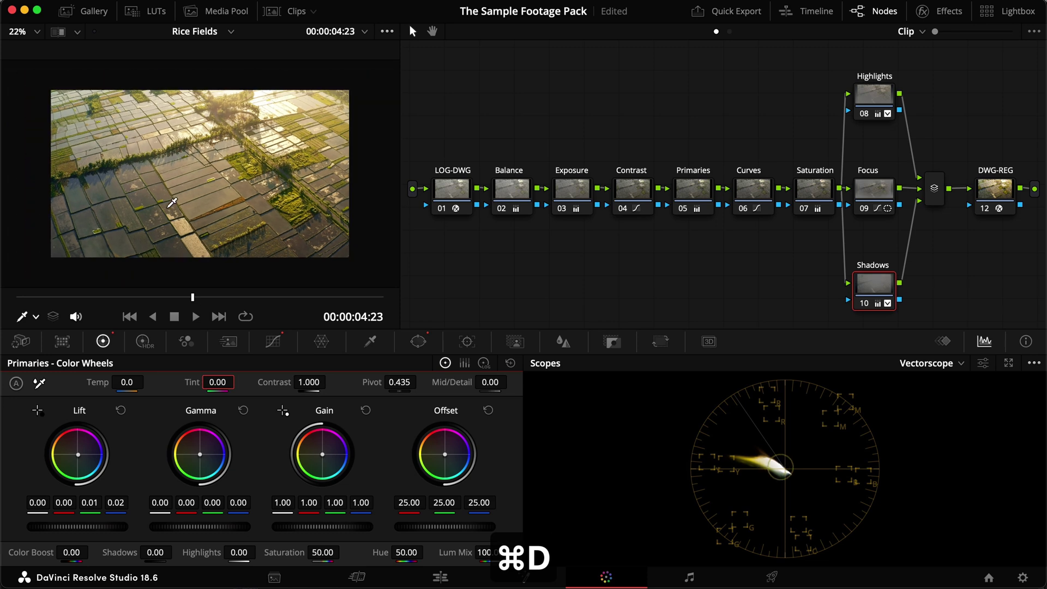
Step: Set the Shadows window's Soft 1 to 46.26 and shift it to Pan 55.69, Tilt 58.75, checking the matte and full-screen image
left_click(417, 341)
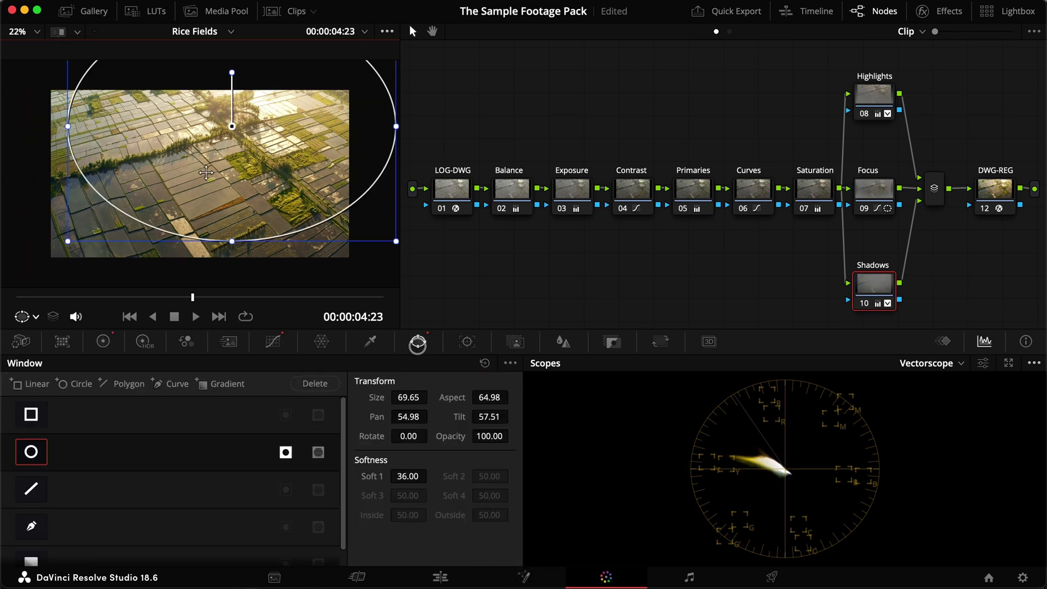
scroll(243, 205, "down", 2)
left_click_drag(400, 480, 768, 484)
key("shift+h")
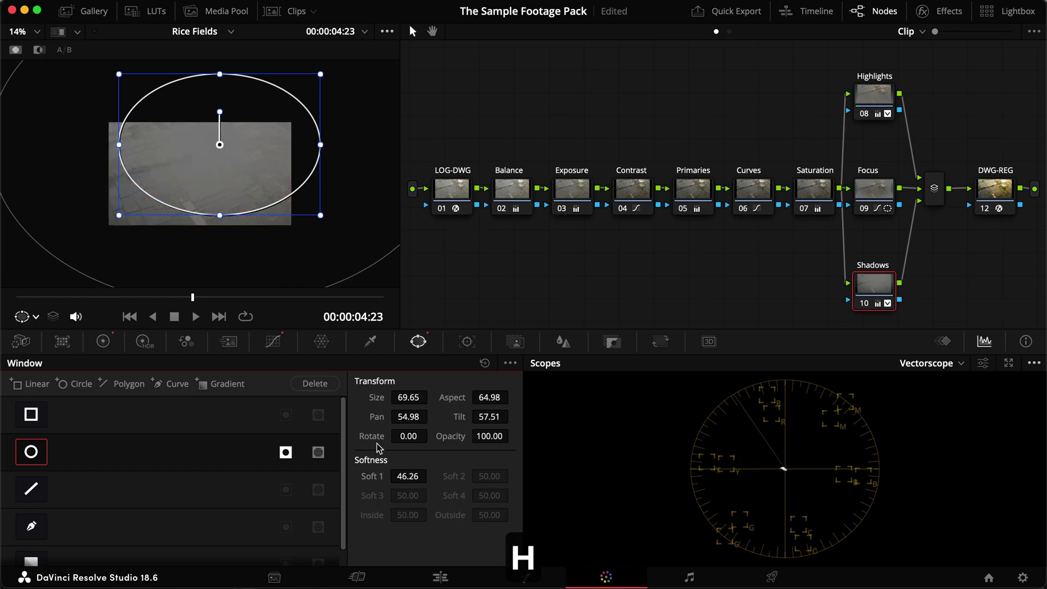
key("shift+h")
key("super+d")
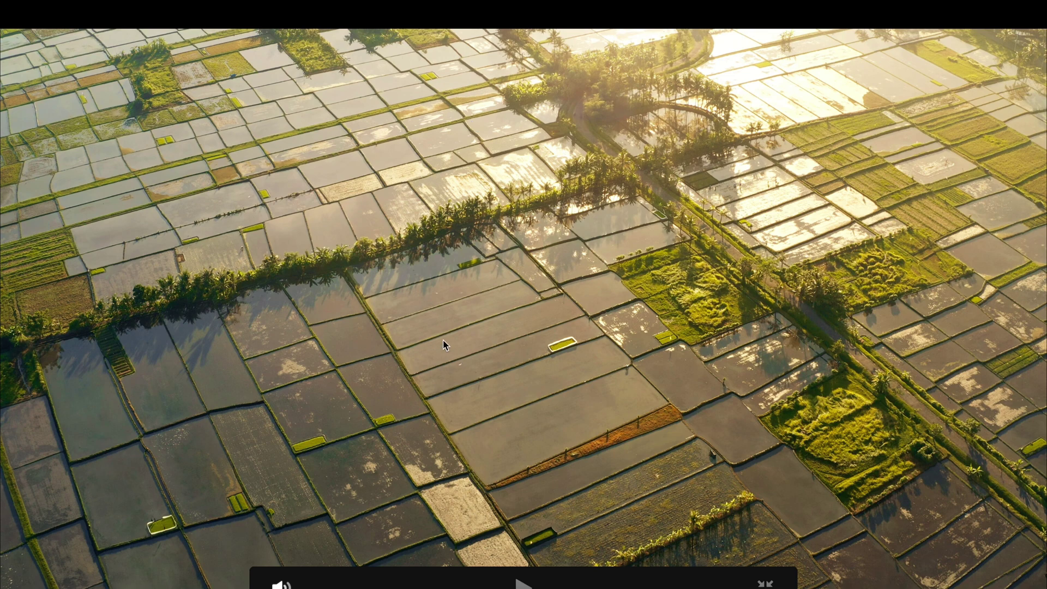
key("Escape")
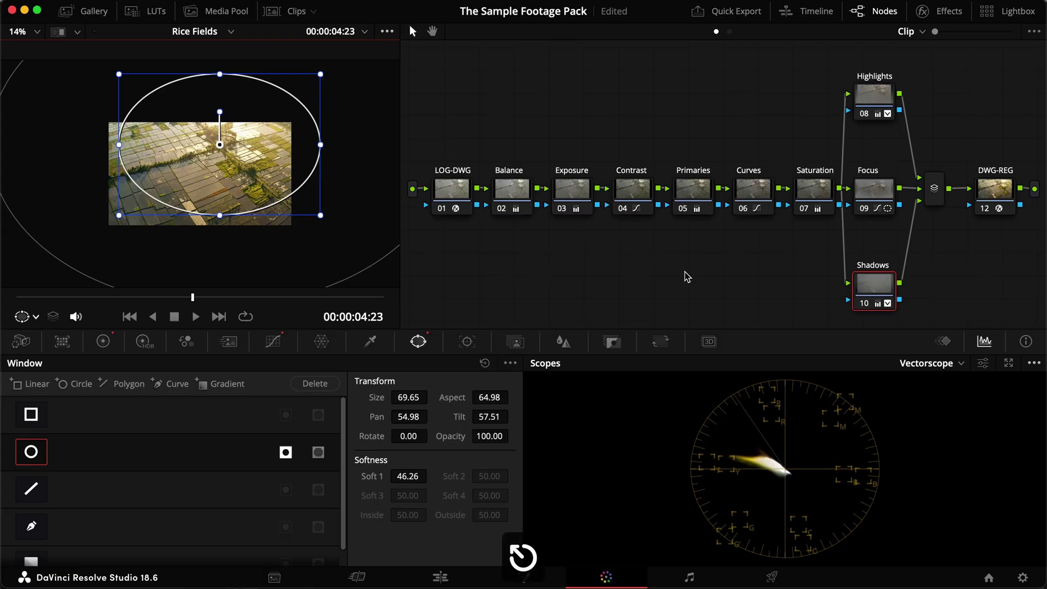
left_click_drag(243, 169, 246, 164)
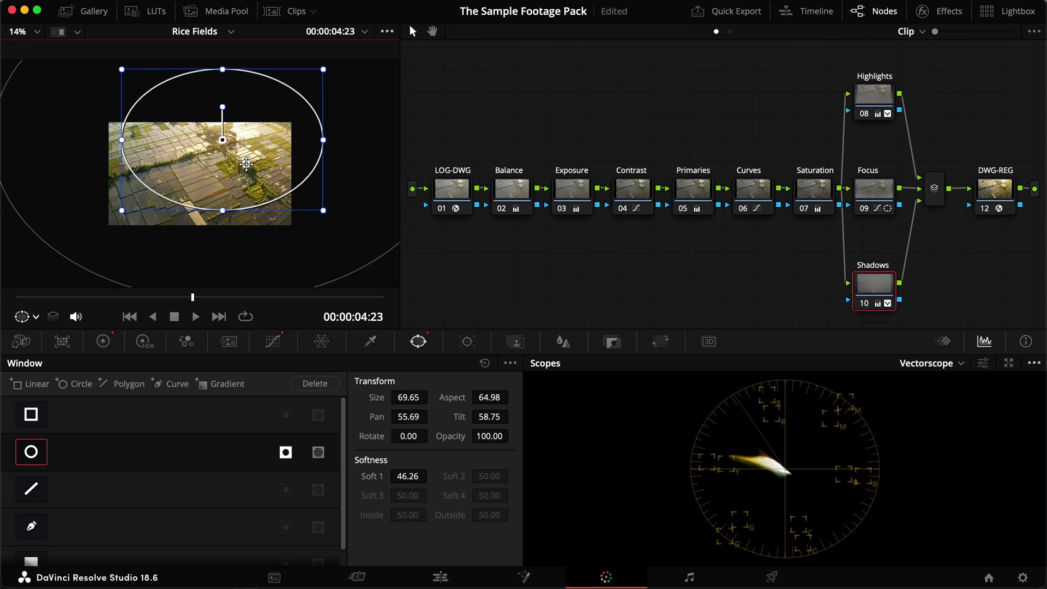
Step: Keyframe the Highlights window at the clip's first frame in the Tracker's Frame mode, moving it farther above the image
left_click(877, 90)
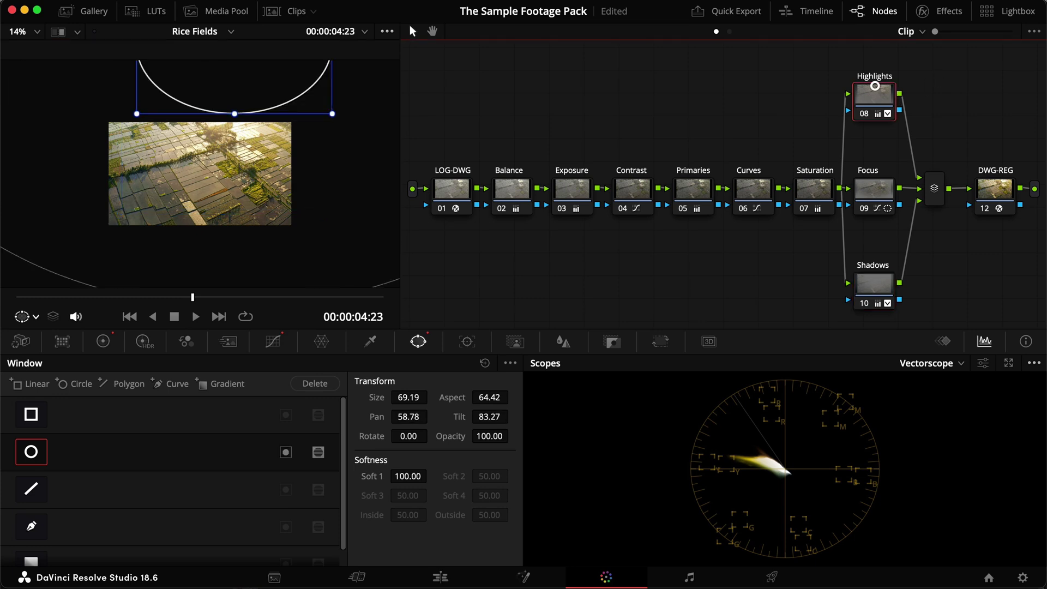
left_click_drag(189, 296, 15, 296)
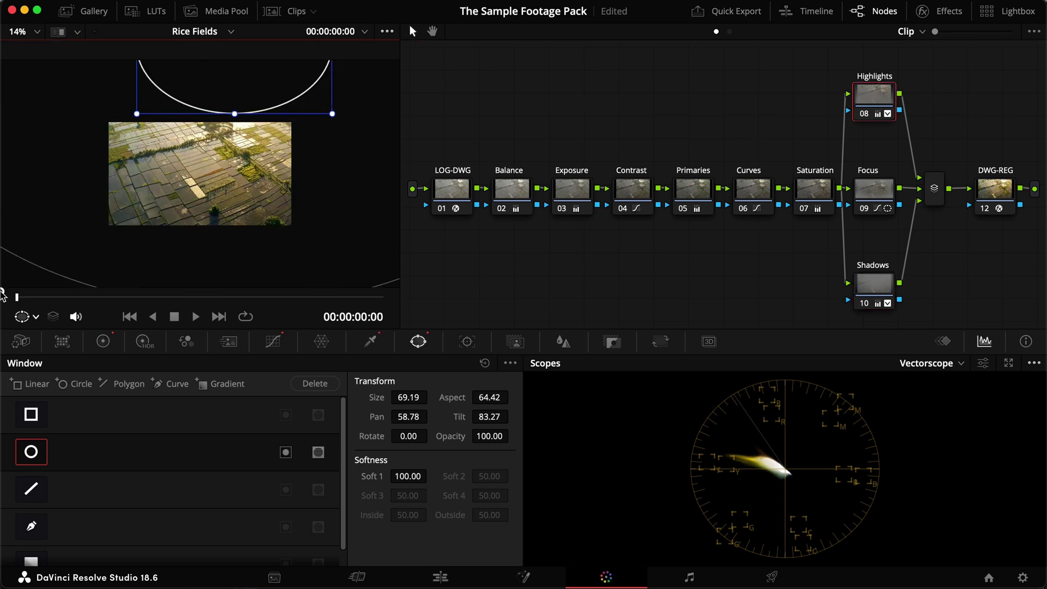
scroll(227, 135, "down", 2)
scroll(228, 135, "down", 1)
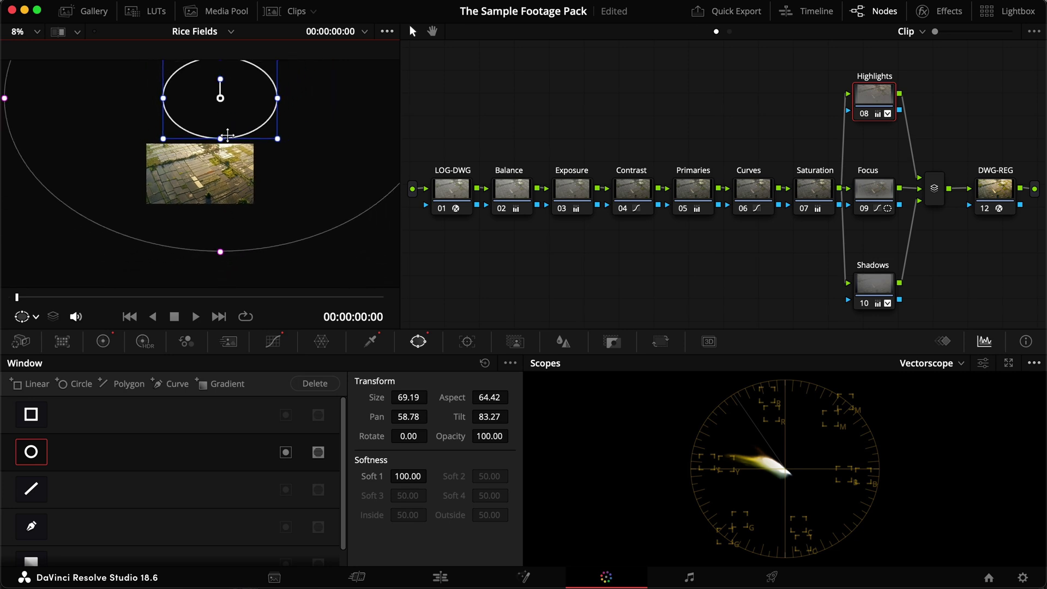
left_click(468, 341)
left_click(457, 384)
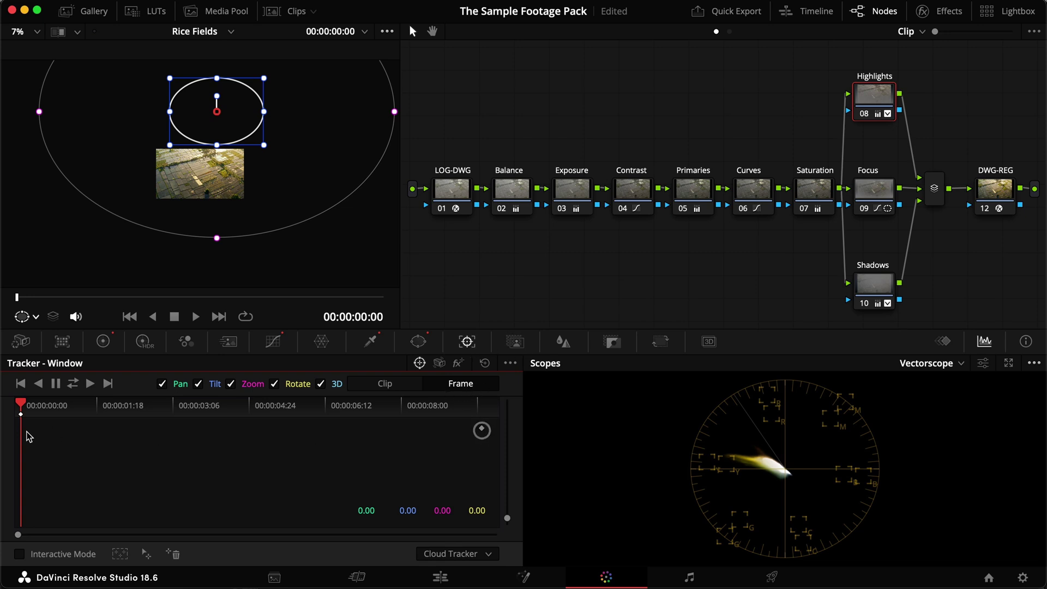
left_click_drag(215, 111, 229, 80)
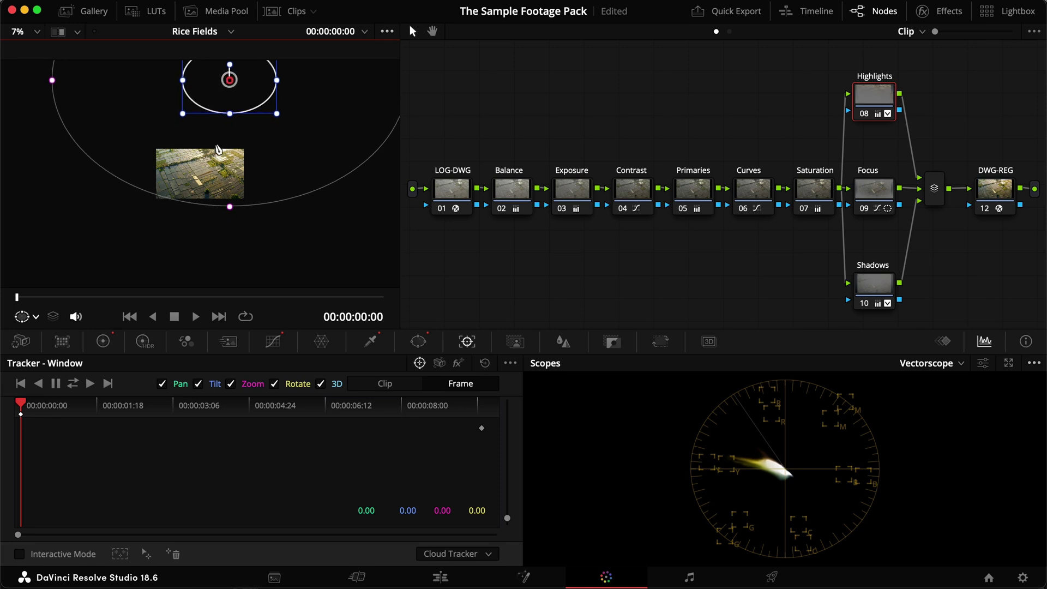
Step: Keyframe the Highlights window closer to the image at 00:00:09:28 and scrub back to the clip's start
left_click_drag(129, 300, 447, 294)
left_click_drag(230, 81, 228, 112)
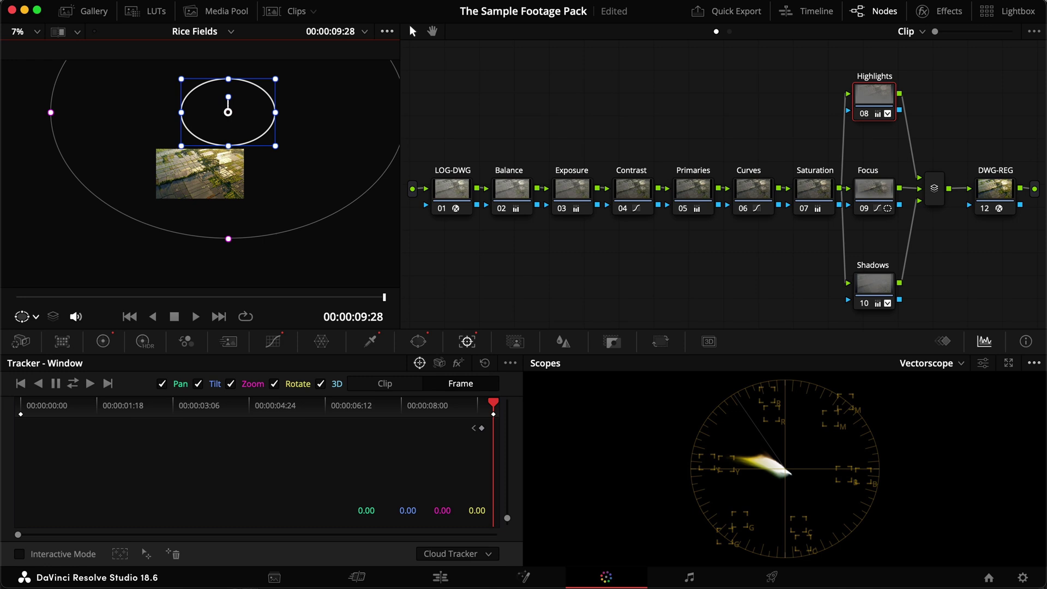
left_click_drag(129, 299, 5, 235)
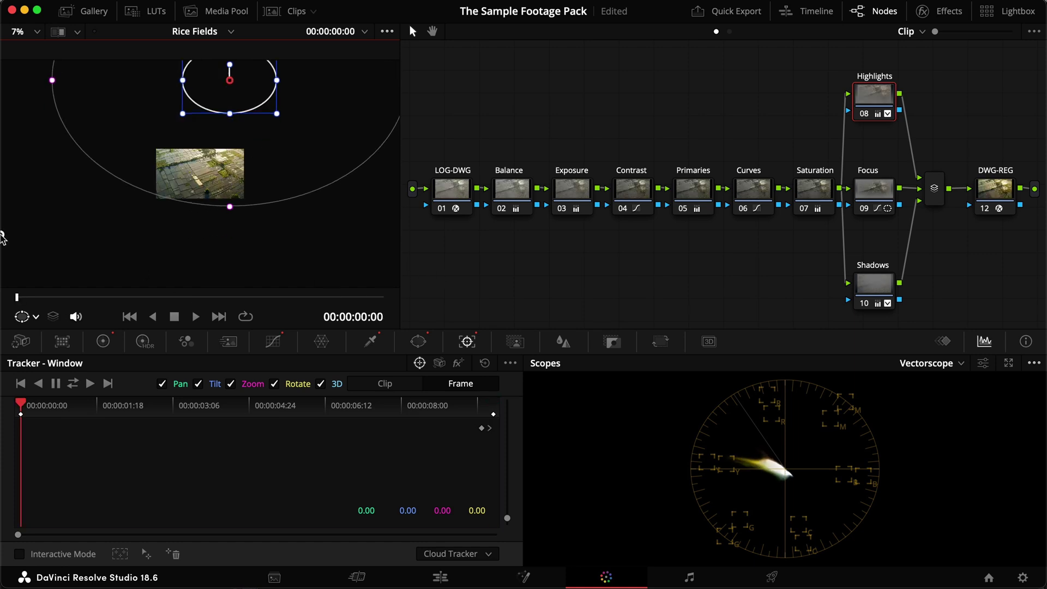
Step: Keyframe the Shadows window at the clip's first frame, moving it up and slightly right toward the bright area
left_click(875, 284)
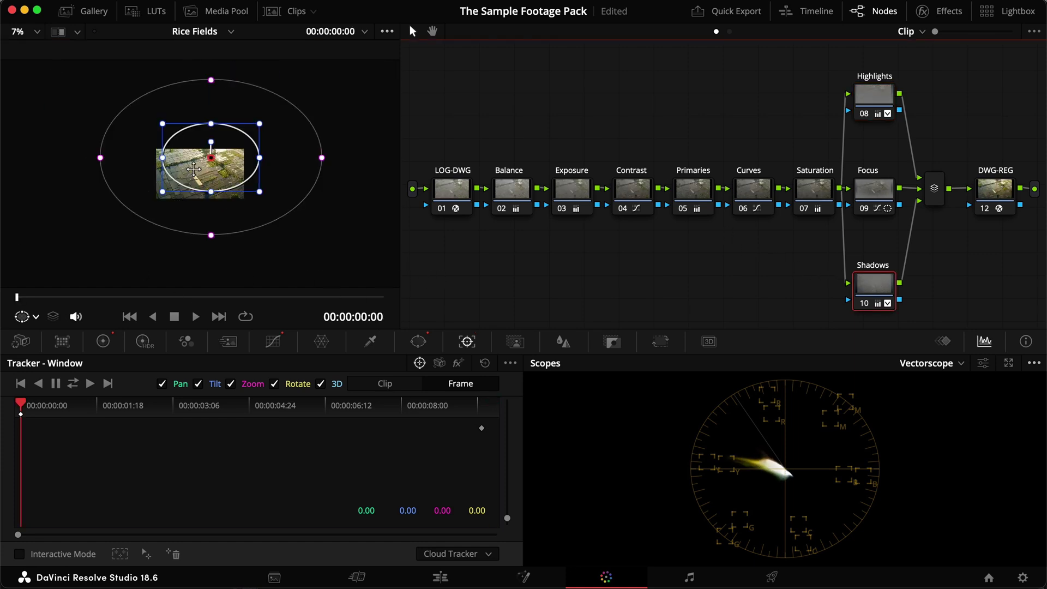
mouse_move(211, 160)
left_mouse_down()
mouse_move(212, 169)
mouse_move(217, 141)
left_mouse_up()
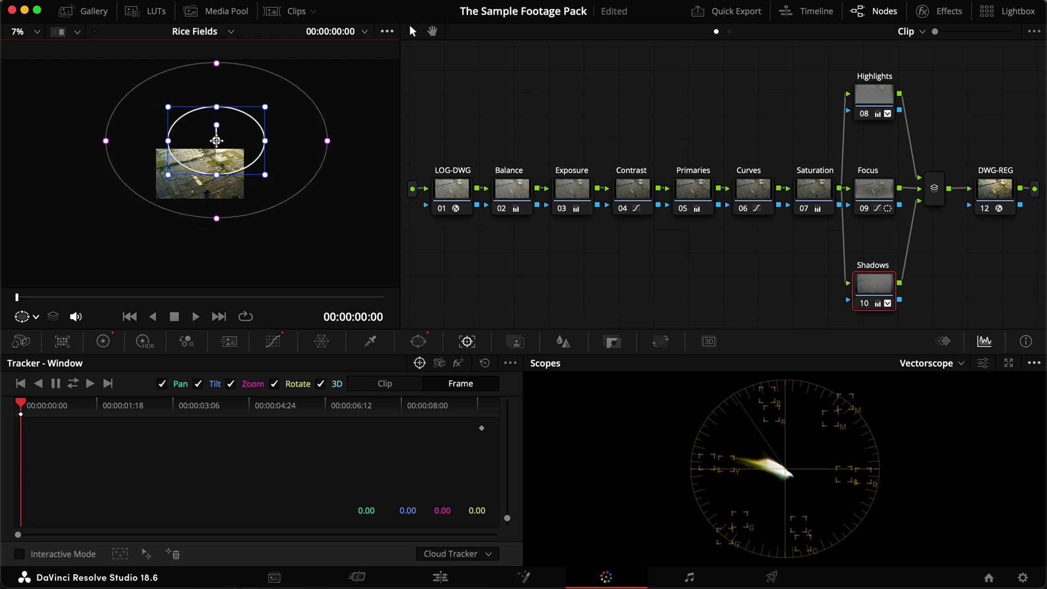
left_click(483, 429)
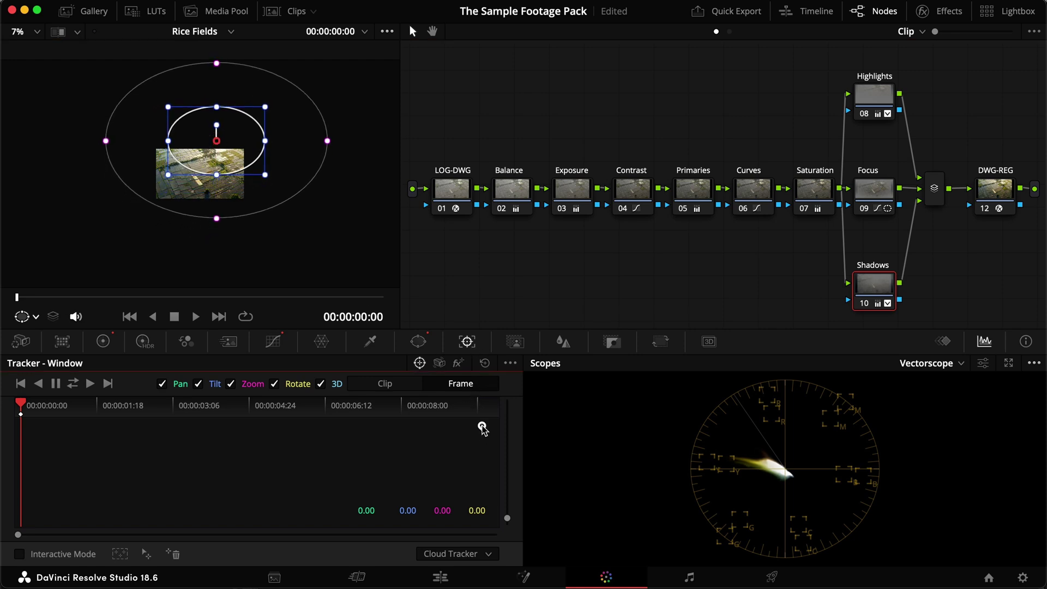
left_click_drag(216, 140, 222, 127)
Step: Keyframe the Shadows window at 00:00:09:28, moving it down and slightly left over the bright area, and scrub to check its motion
left_click_drag(244, 297, 423, 301)
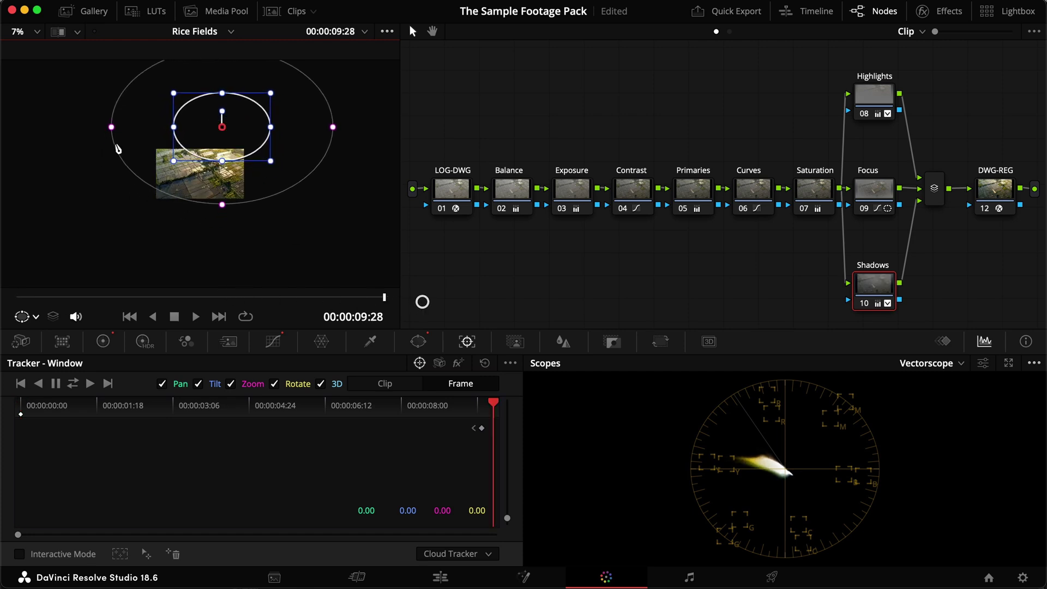
left_click_drag(222, 128, 216, 157)
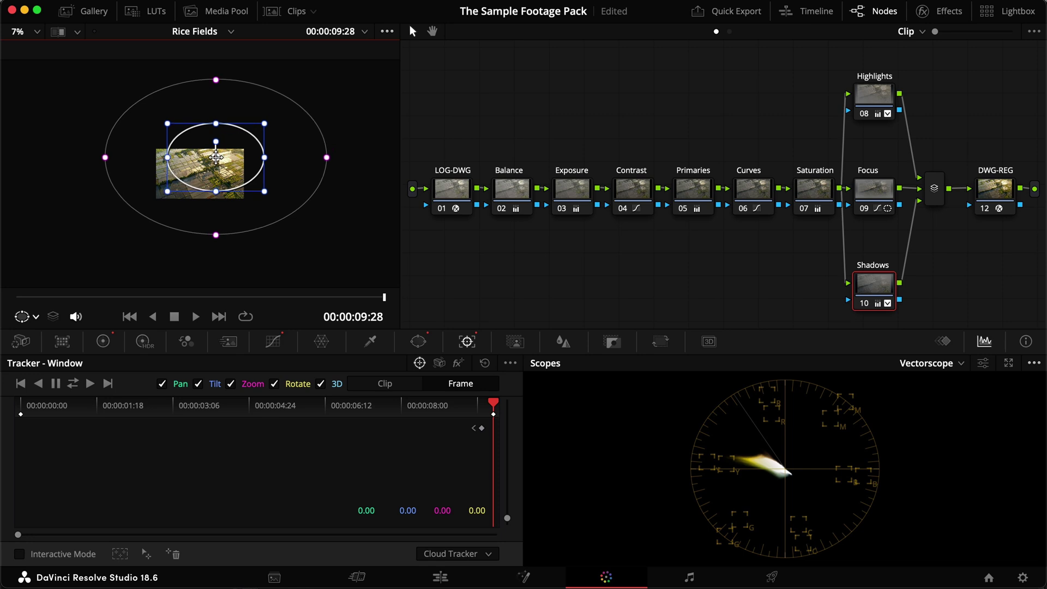
left_click_drag(294, 297, 466, 276)
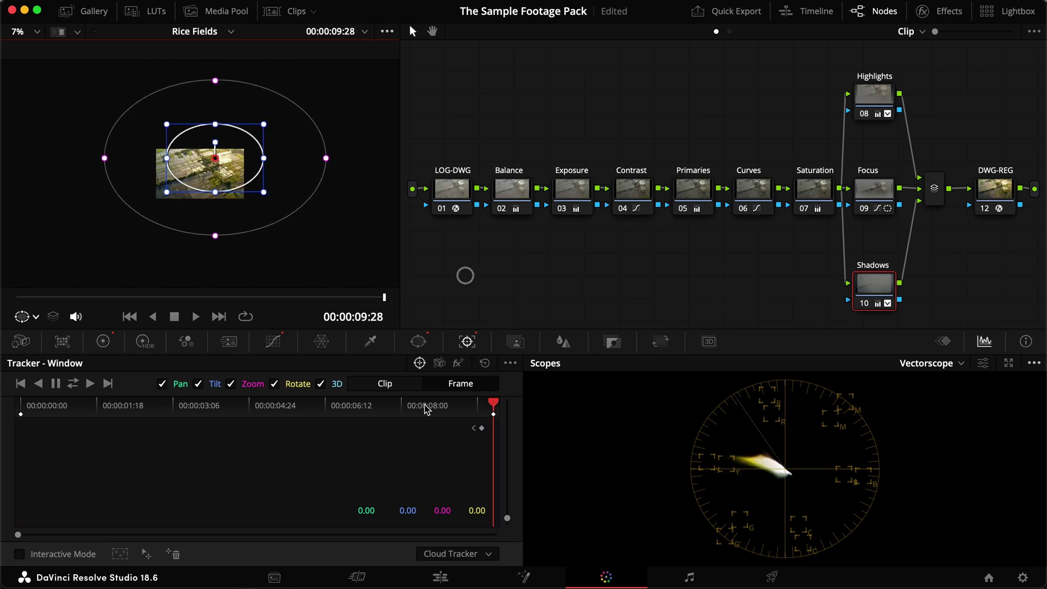
Step: Review the graded frame at full-screen size and save the project
key("super+f")
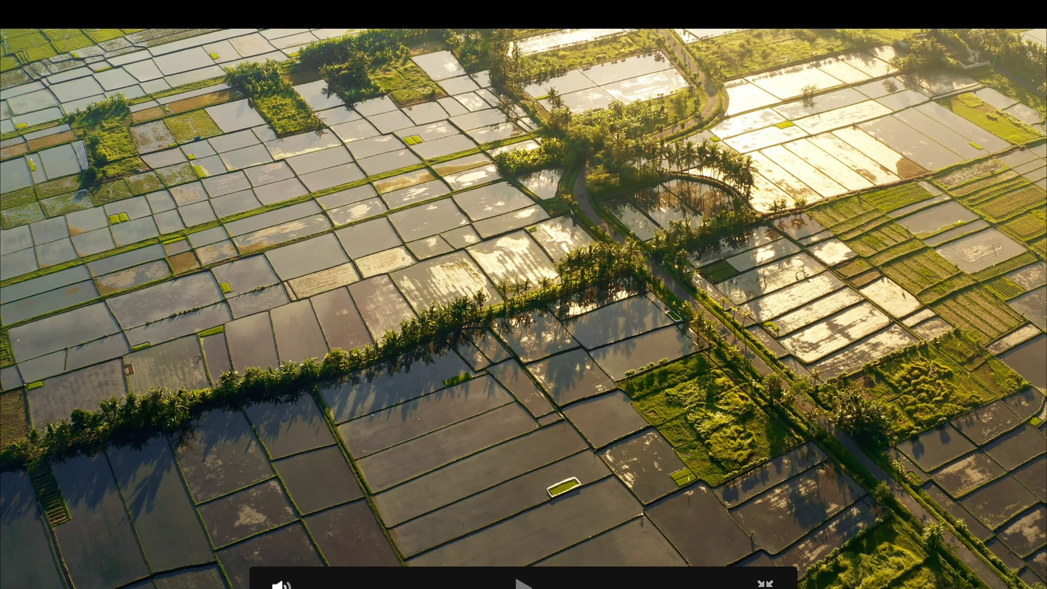
key("super+f")
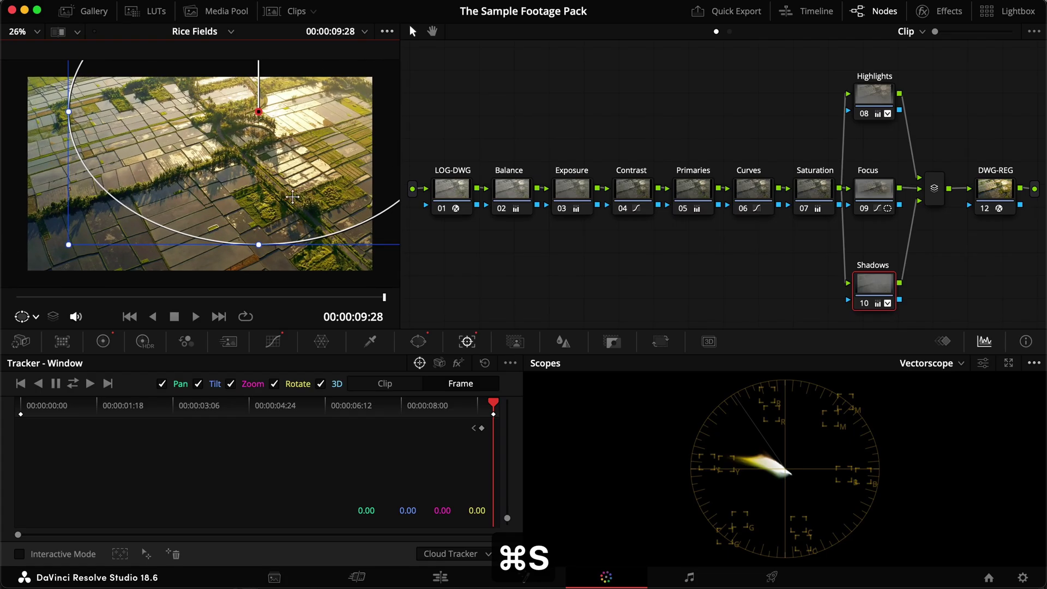
Step: Toggle the Highlights, Focus and Shadows nodes together to compare the full-screen frame with and without their adjustments
left_click_drag(946, 309, 851, 83)
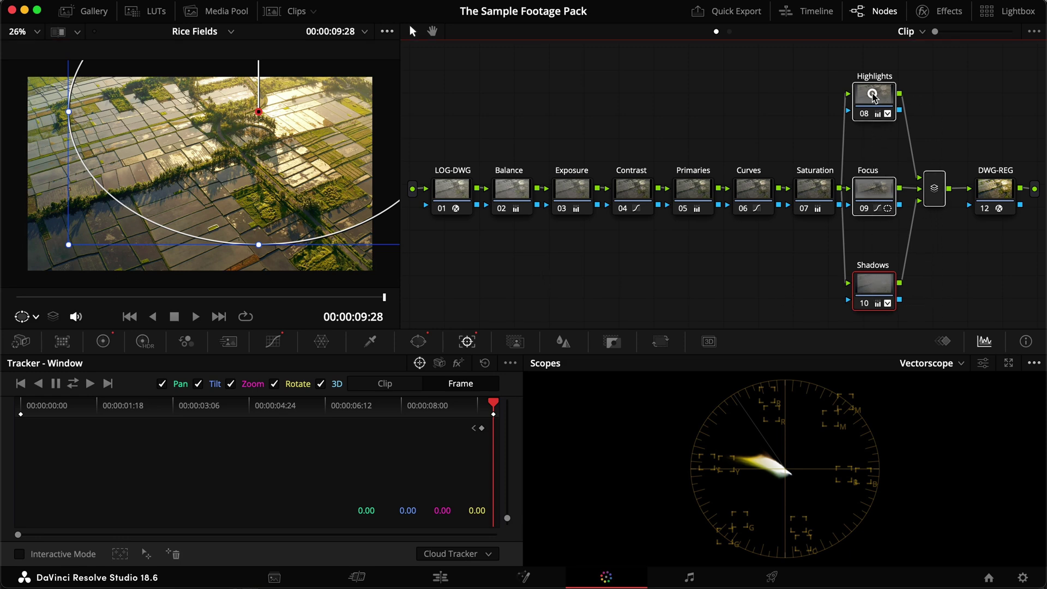
key("super+d")
key("super+f")
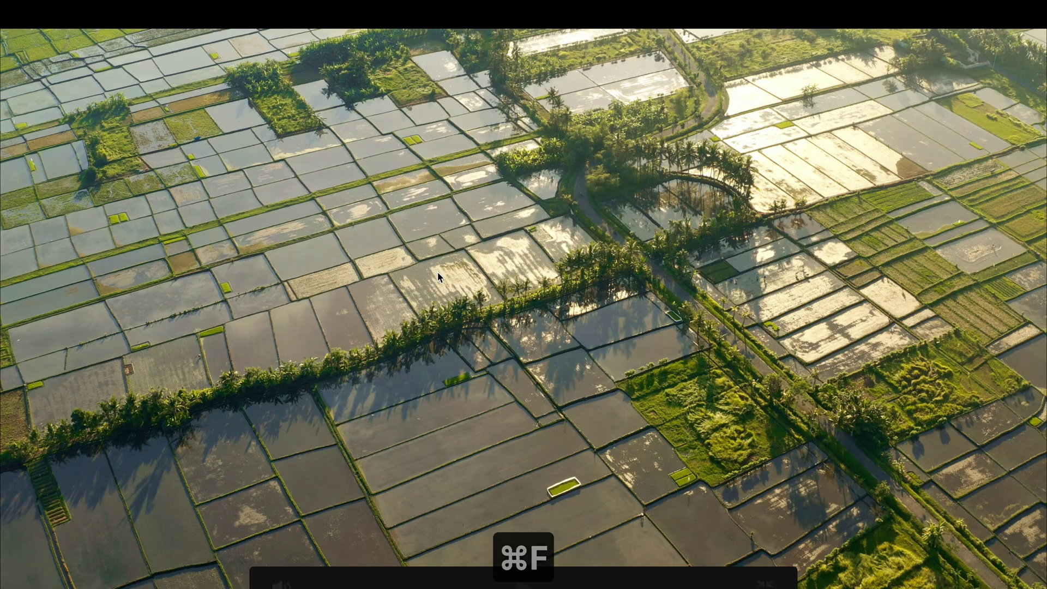
key("super+d")
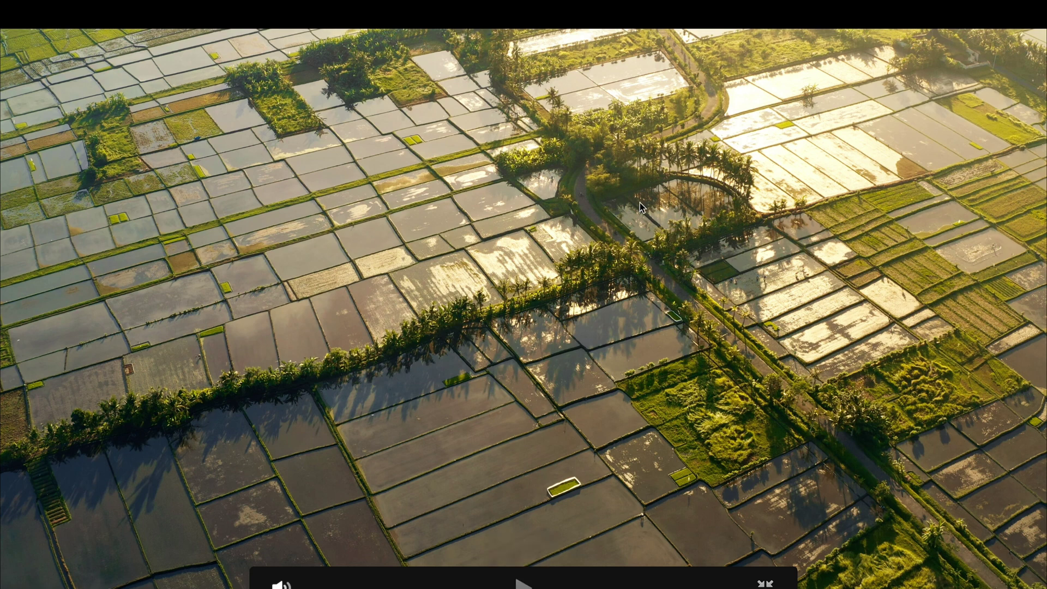
key("super+d")
key("super+d")
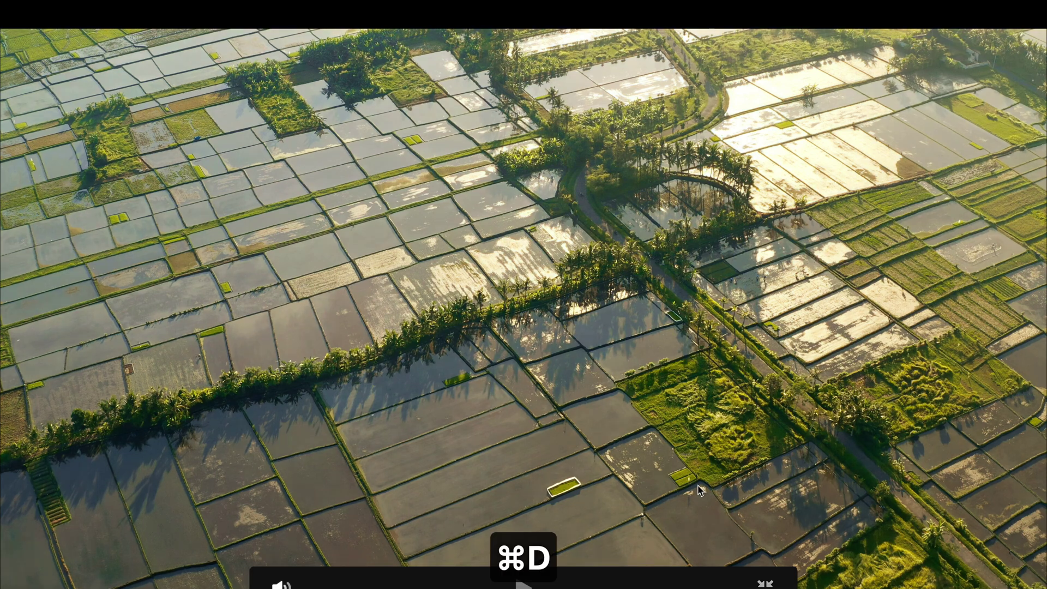